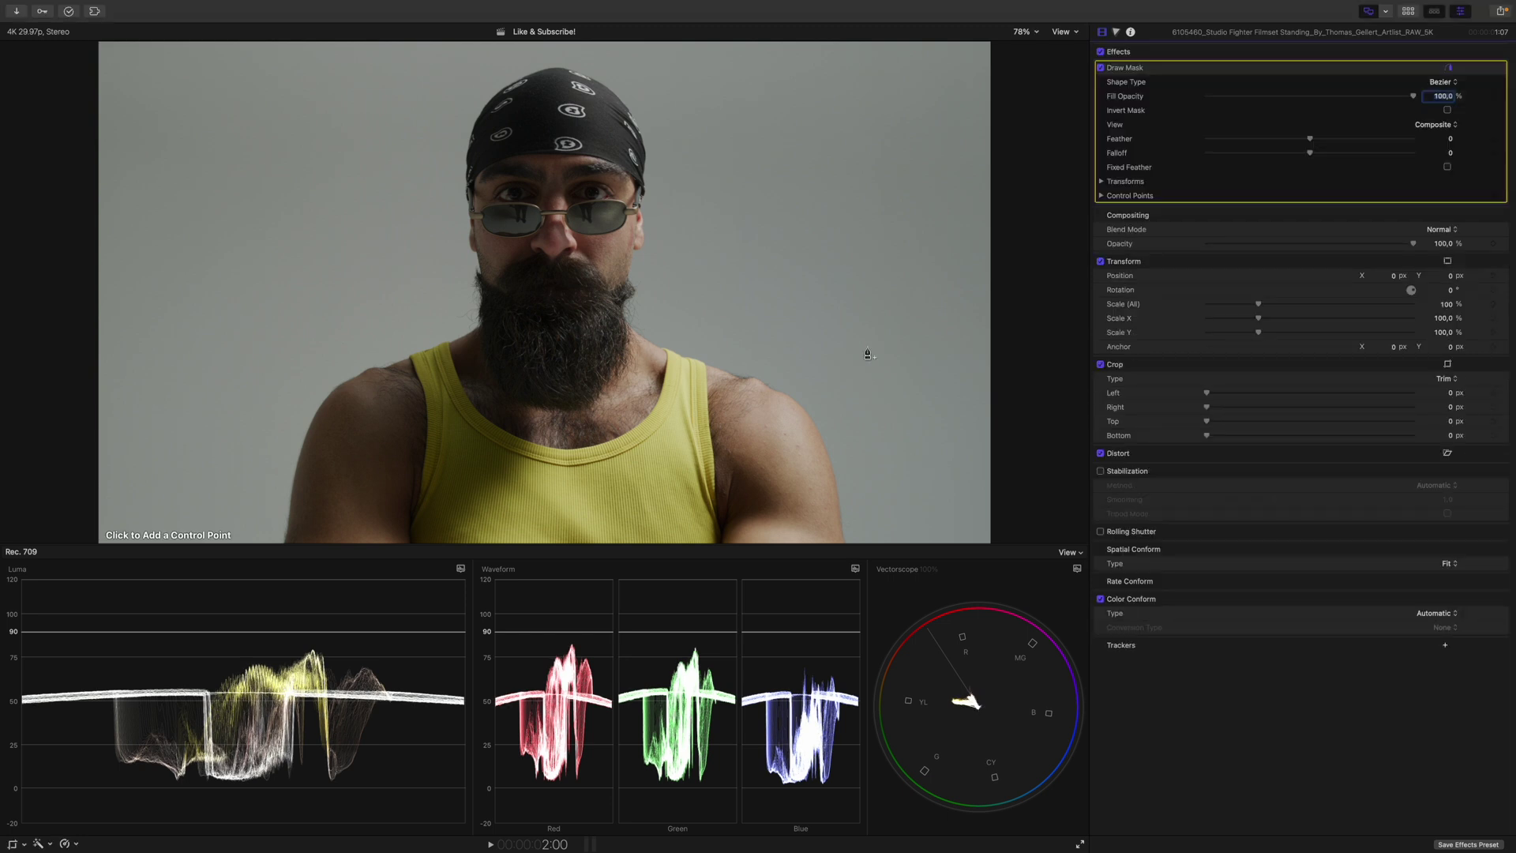
# Draw a three-point triangular Draw Mask on the man's face, blacking out everything else.
pyautogui.click(624, 236)
pyautogui.click(579, 237)
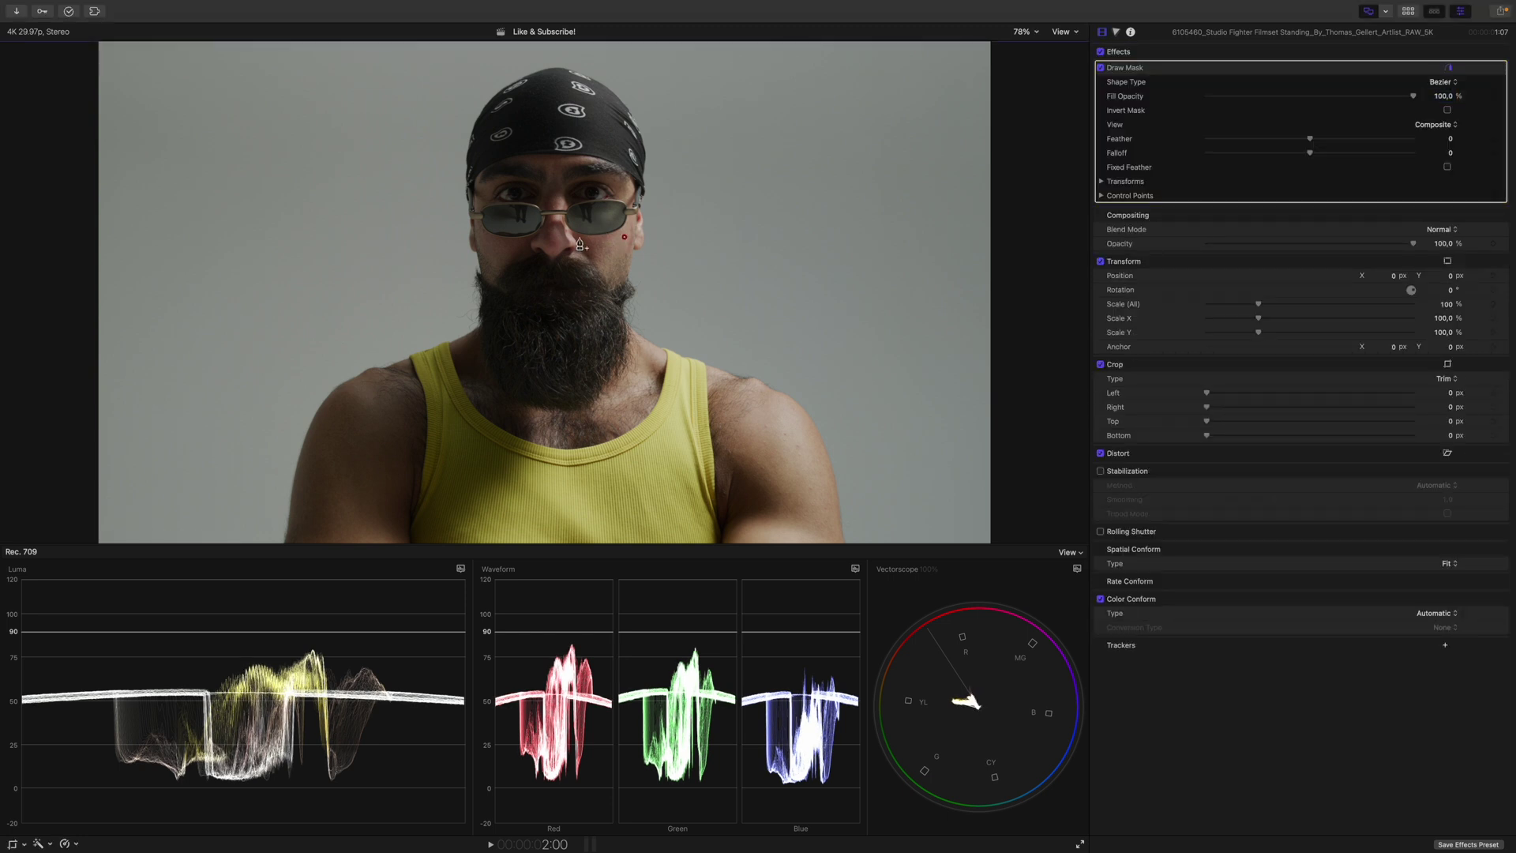
pyautogui.click(611, 275)
pyautogui.click(625, 239)
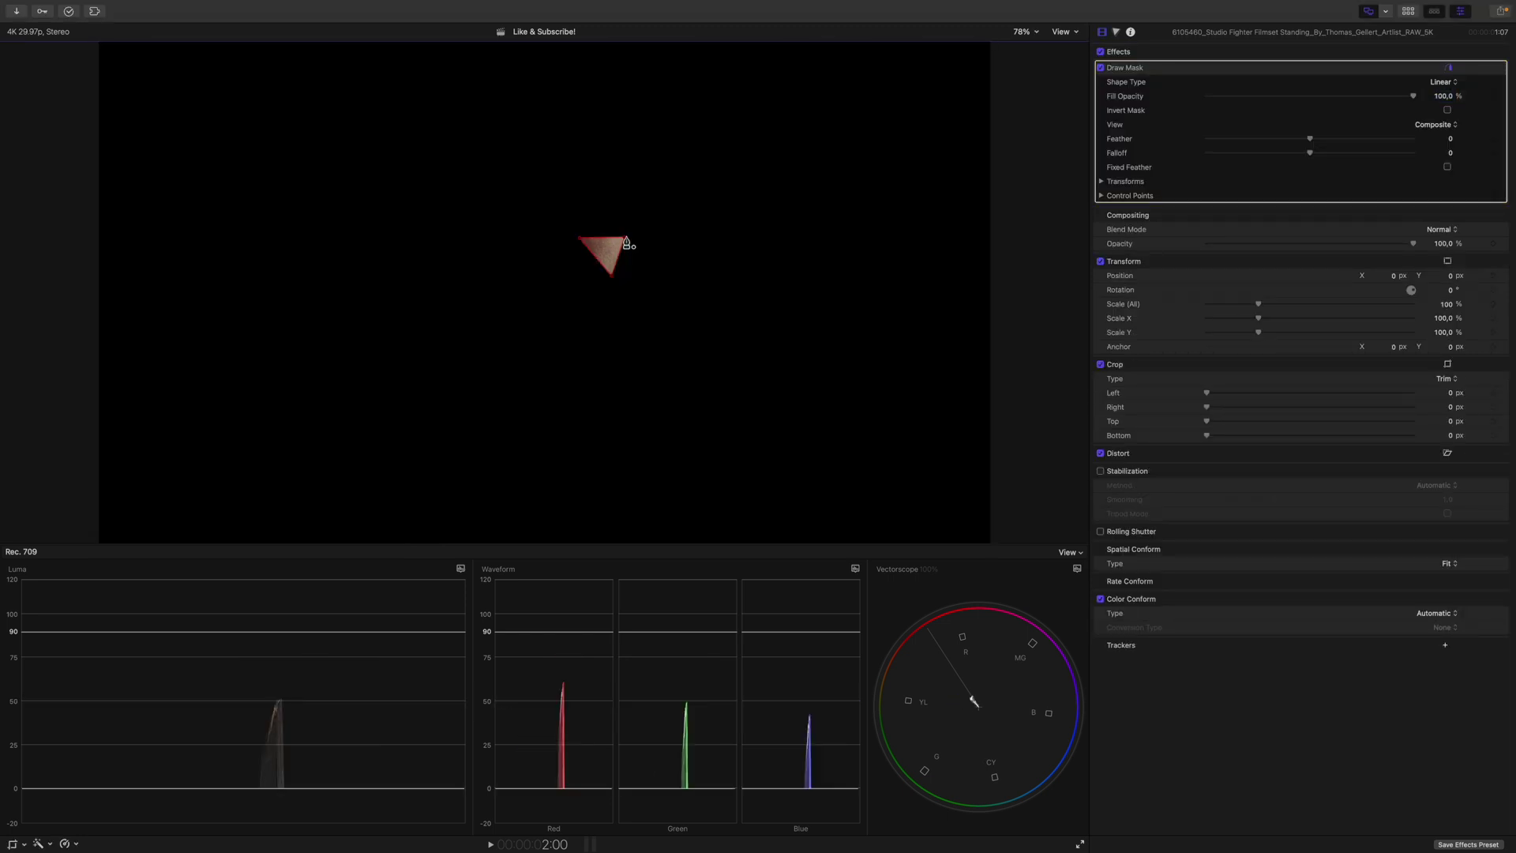
pyautogui.click(1351, 67)
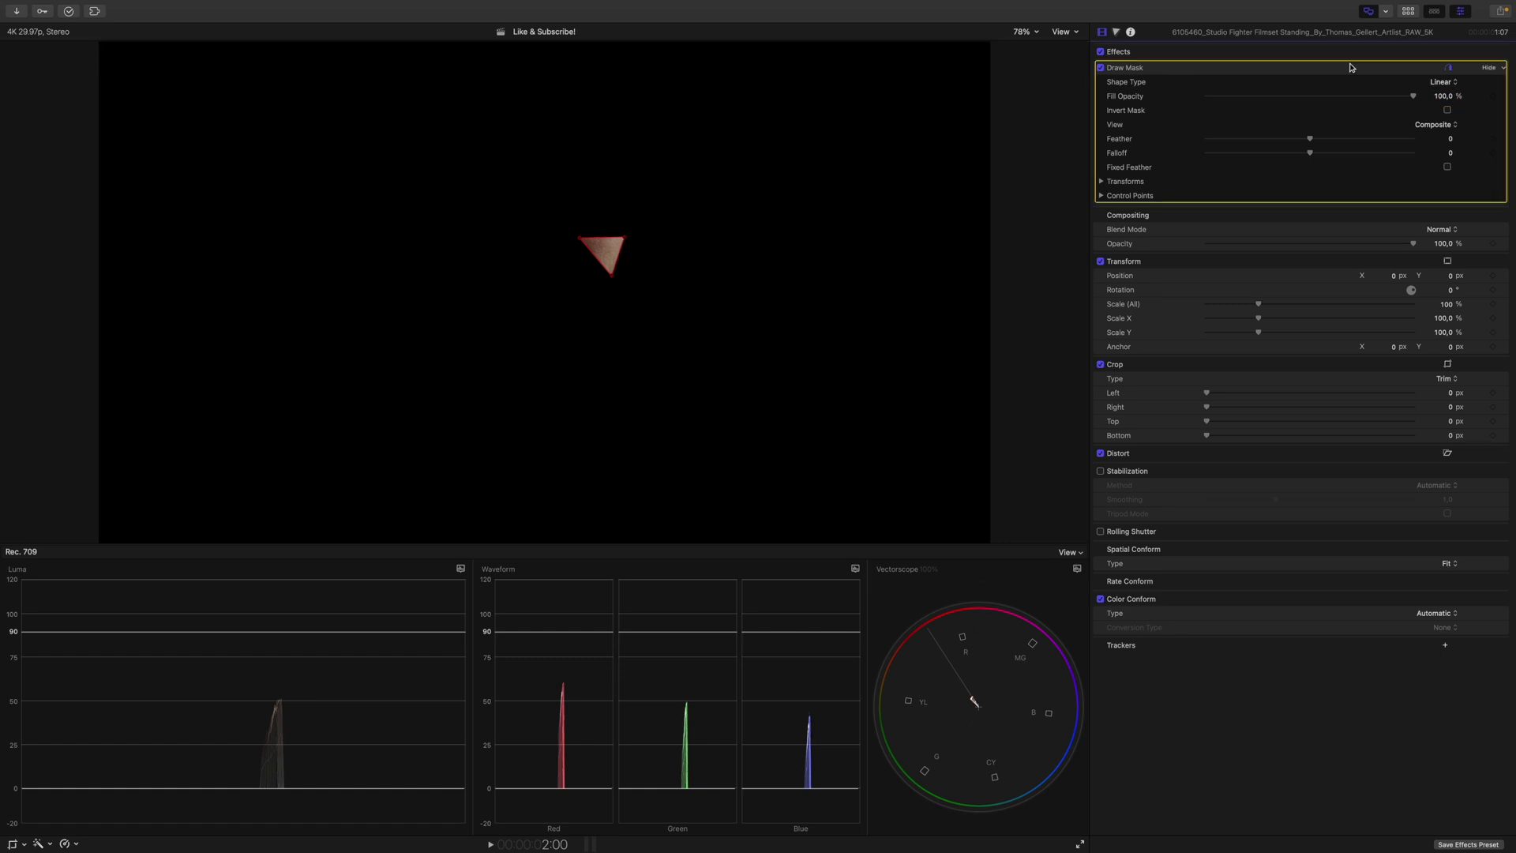
# Add a Check Layer above the clips and extend its left edge back to the timeline start.
pyautogui.press('Delete')
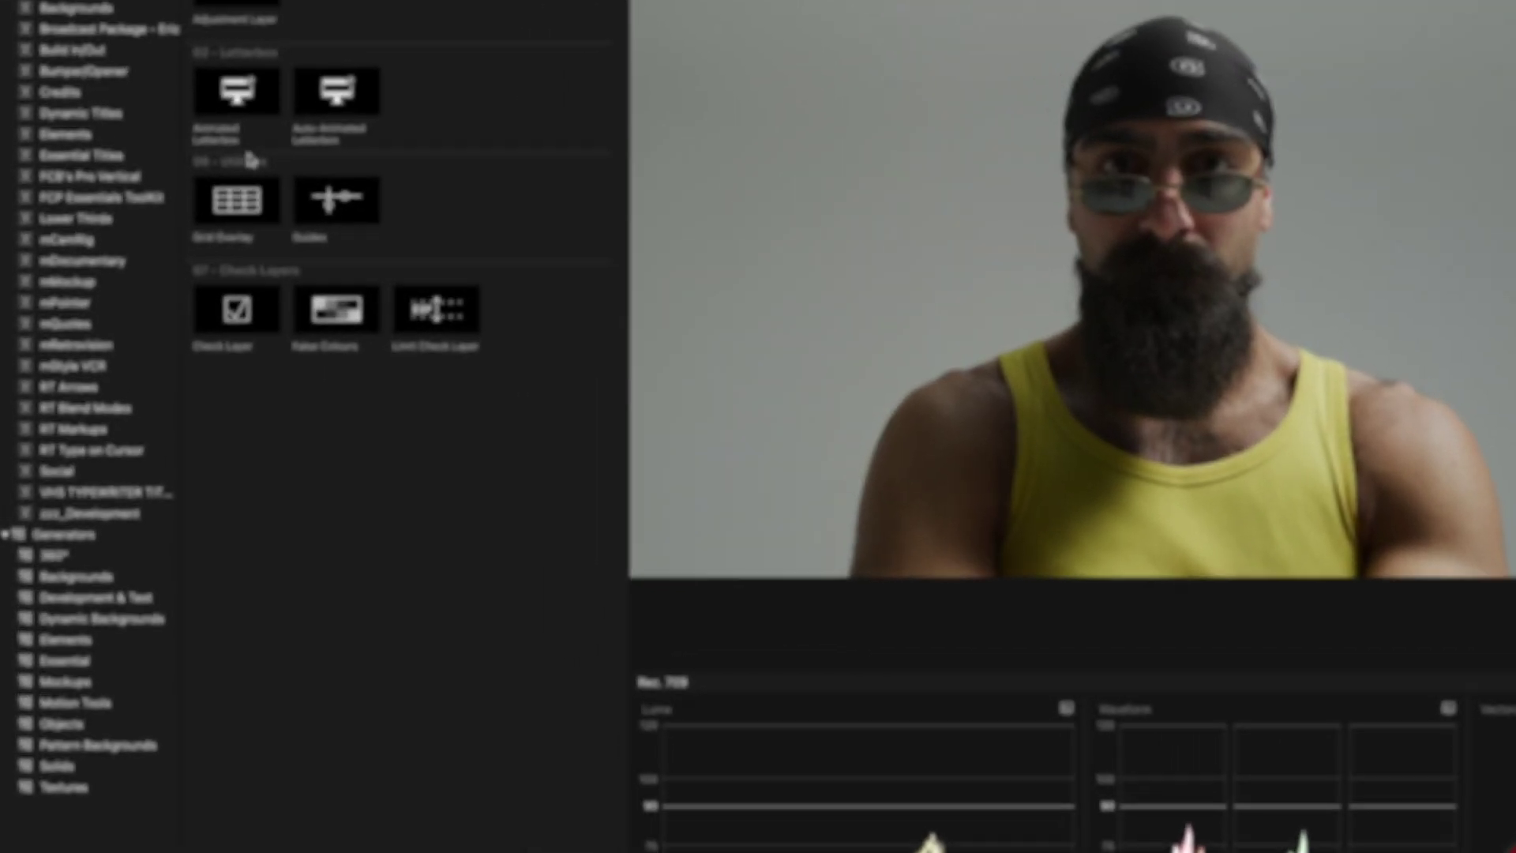
pyautogui.click(257, 299)
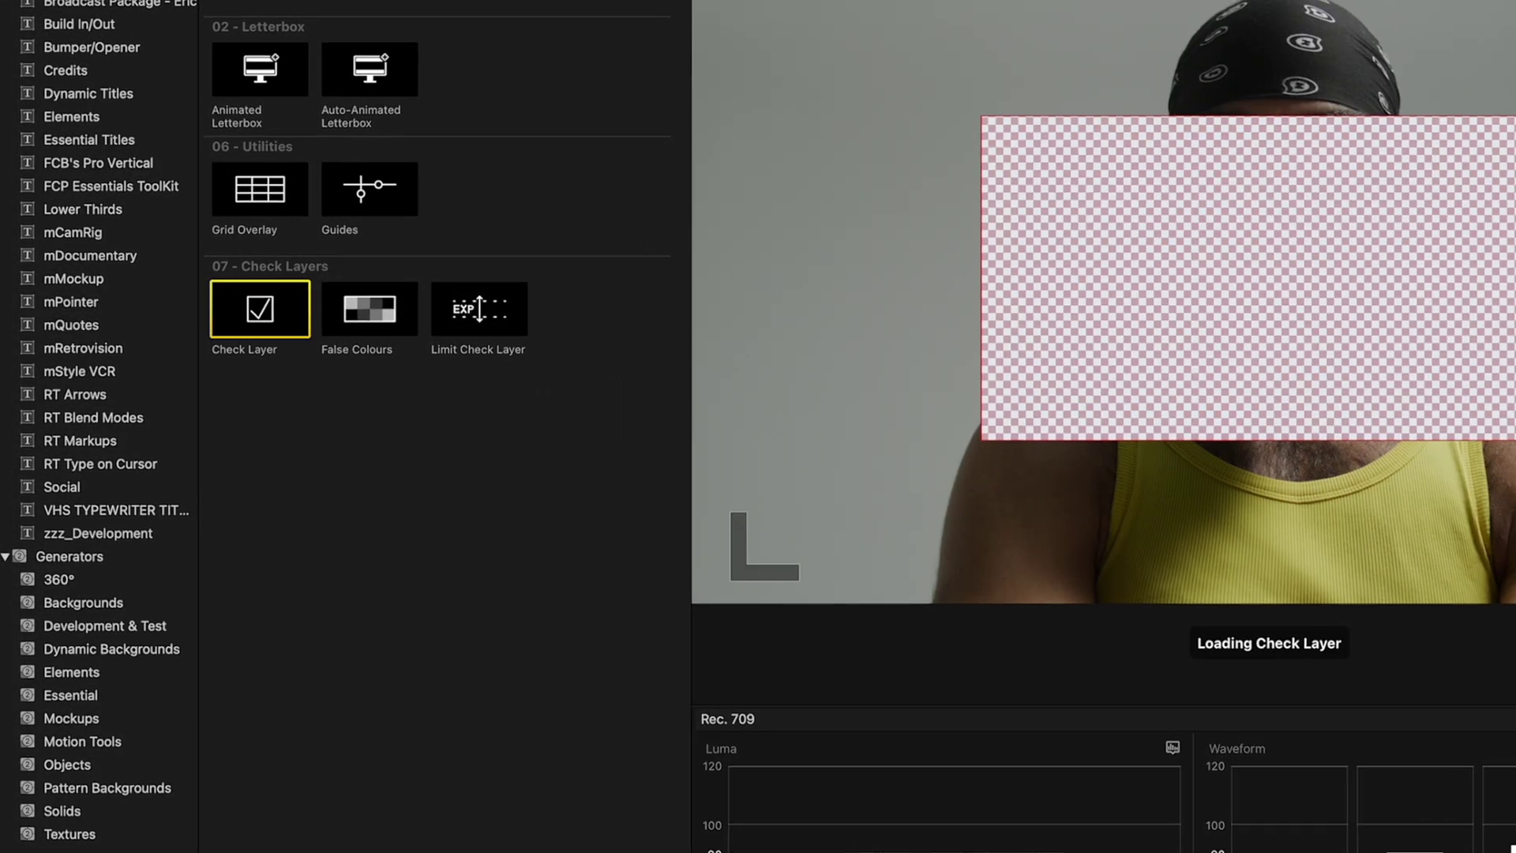
pyautogui.click(1369, 13)
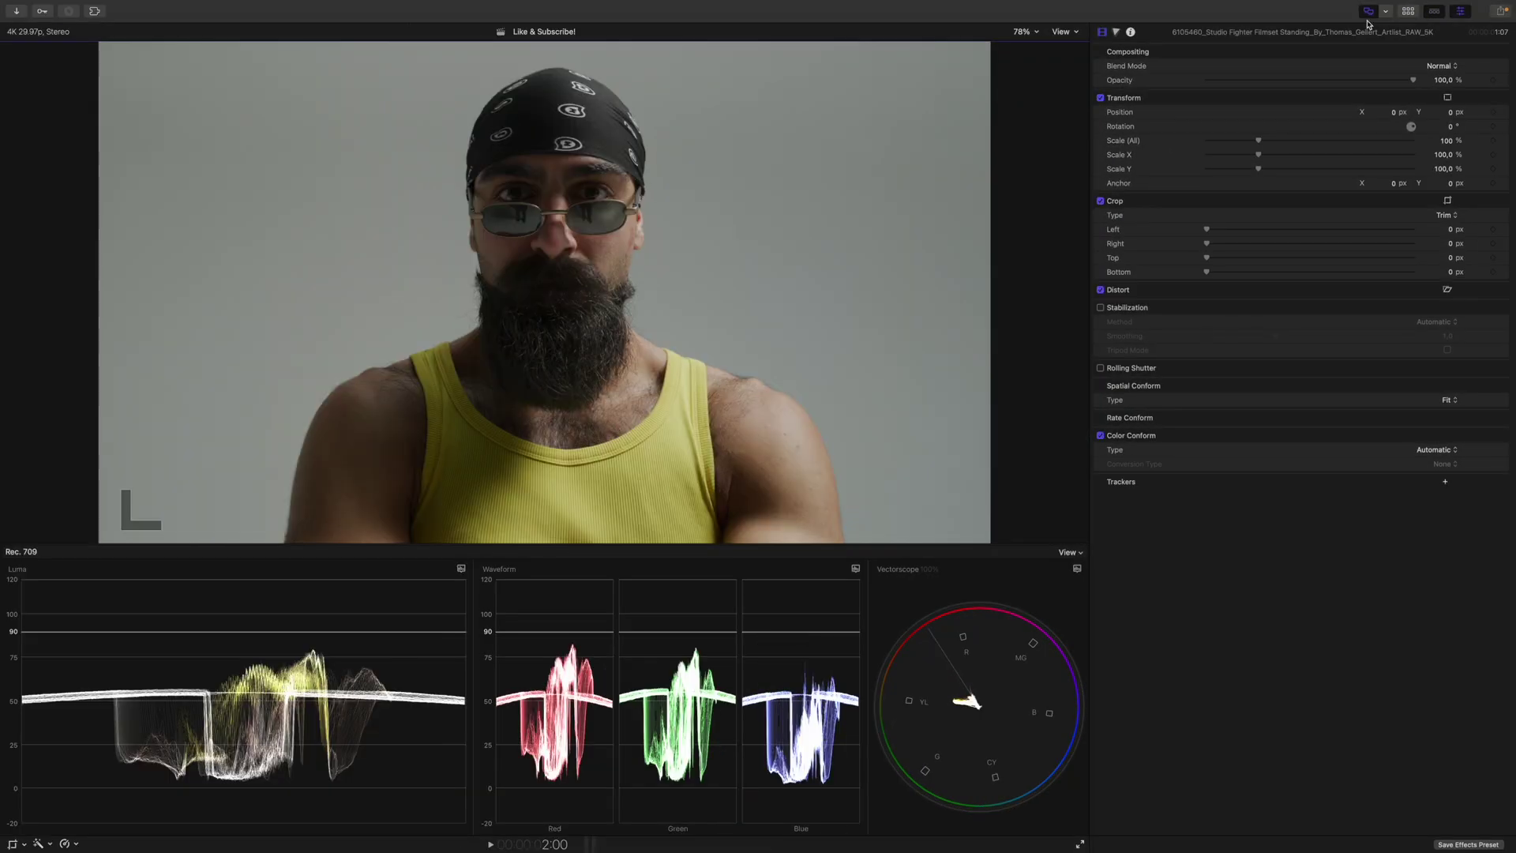
pyautogui.click(1368, 11)
pyautogui.click(440, 623)
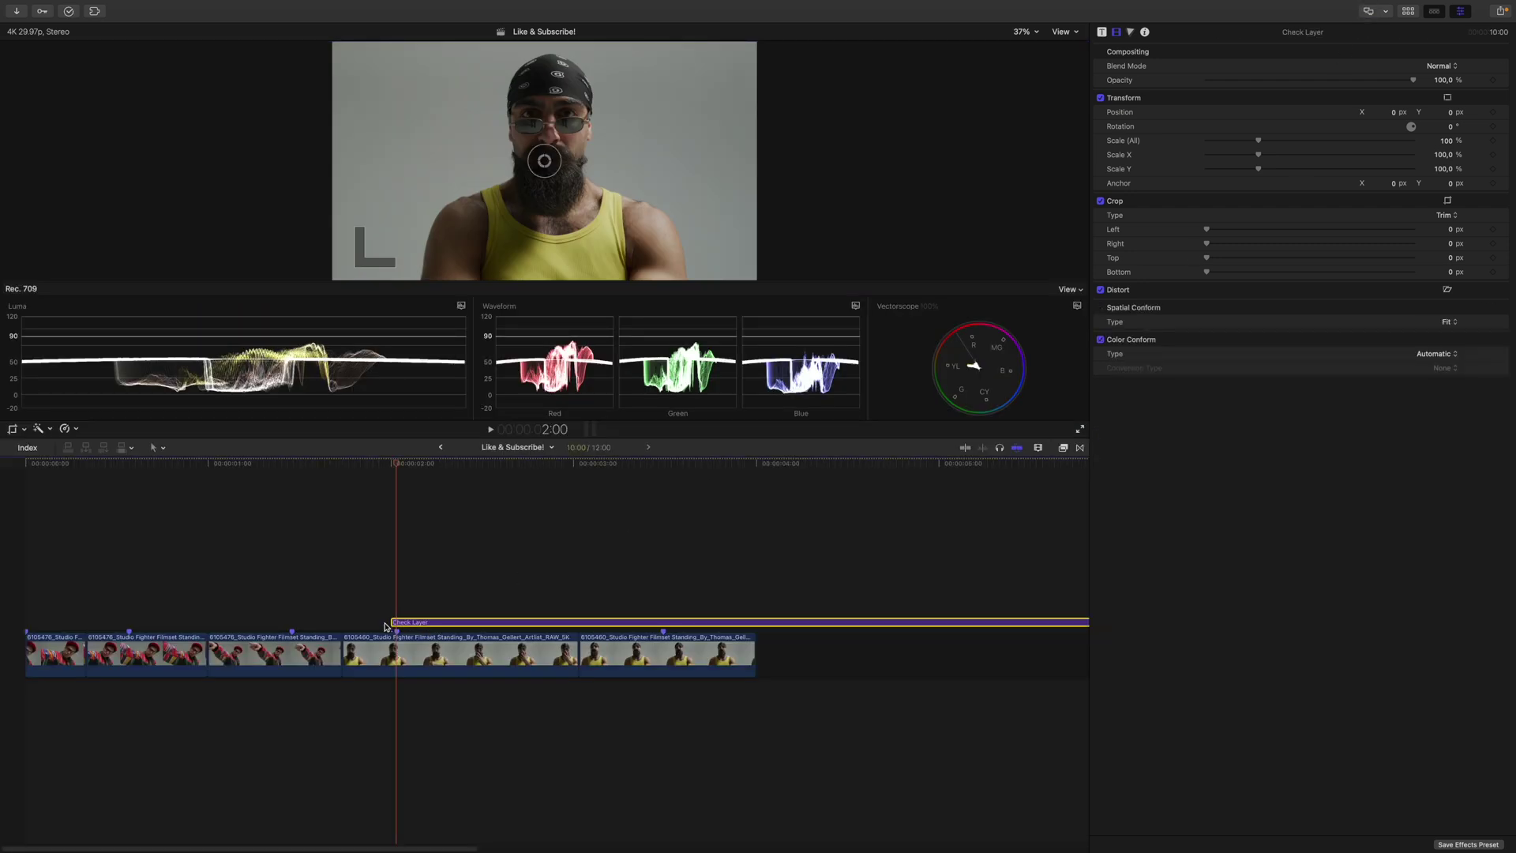
pyautogui.moveTo(392, 623); pyautogui.dragTo(26, 622)
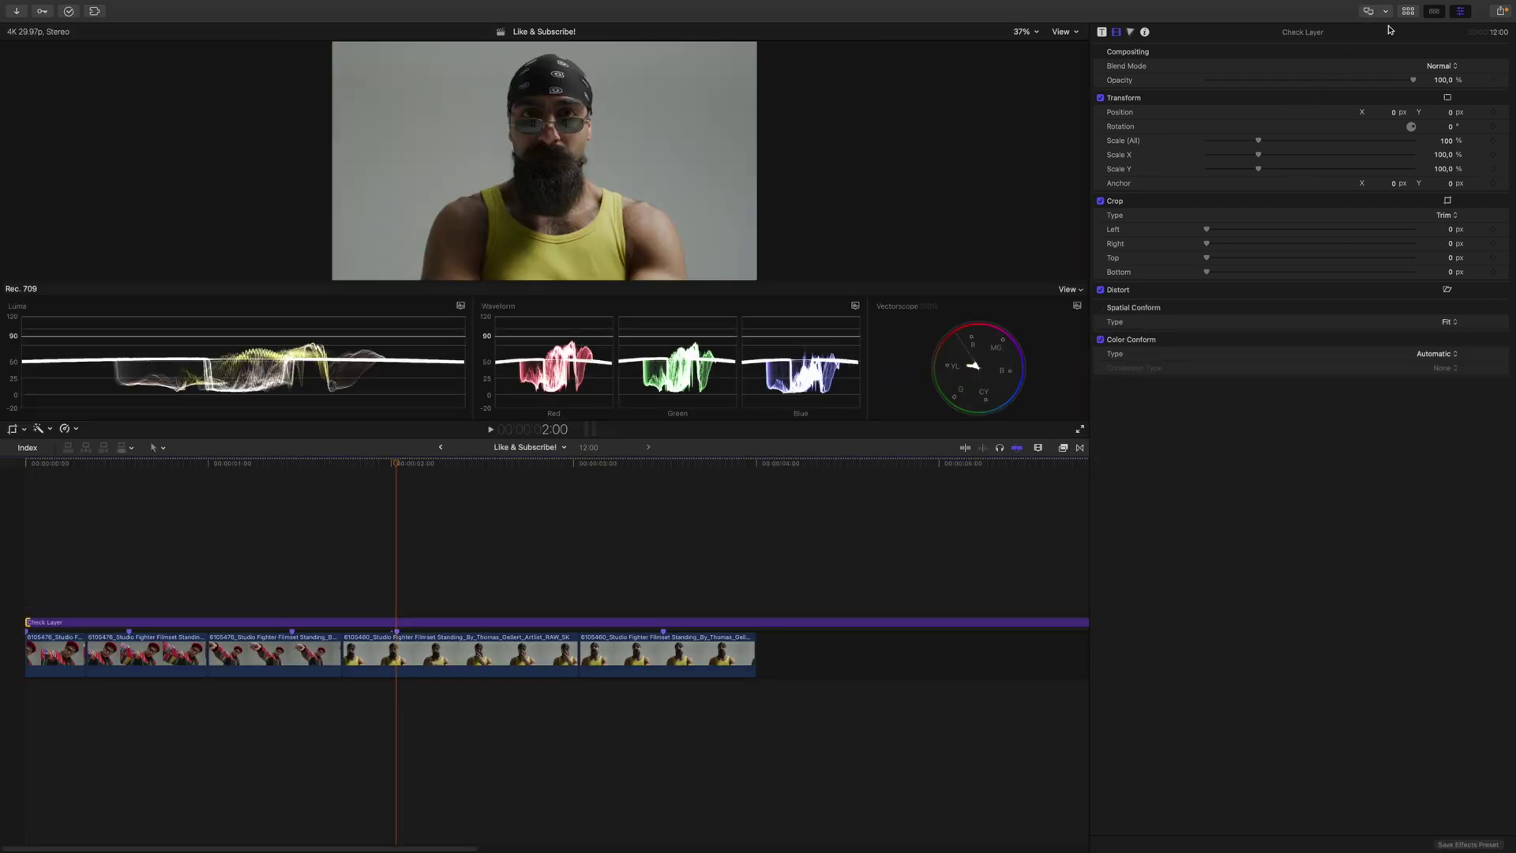
pyautogui.click(1369, 11)
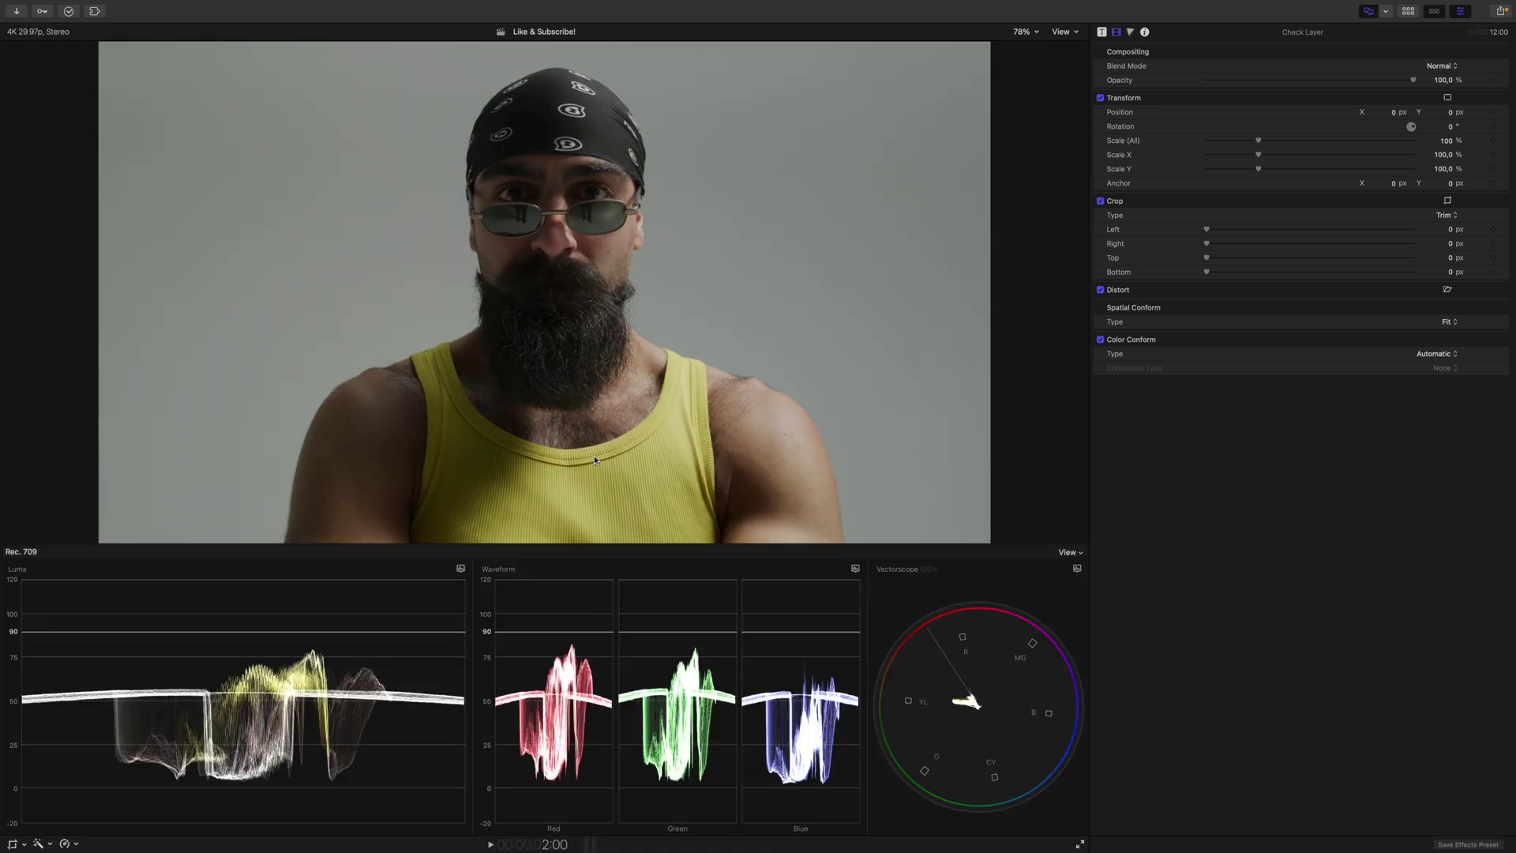
# Enable the Check Layer's eye-dropper mask and place its circle on the man's facial skin.
pyautogui.click(542, 288)
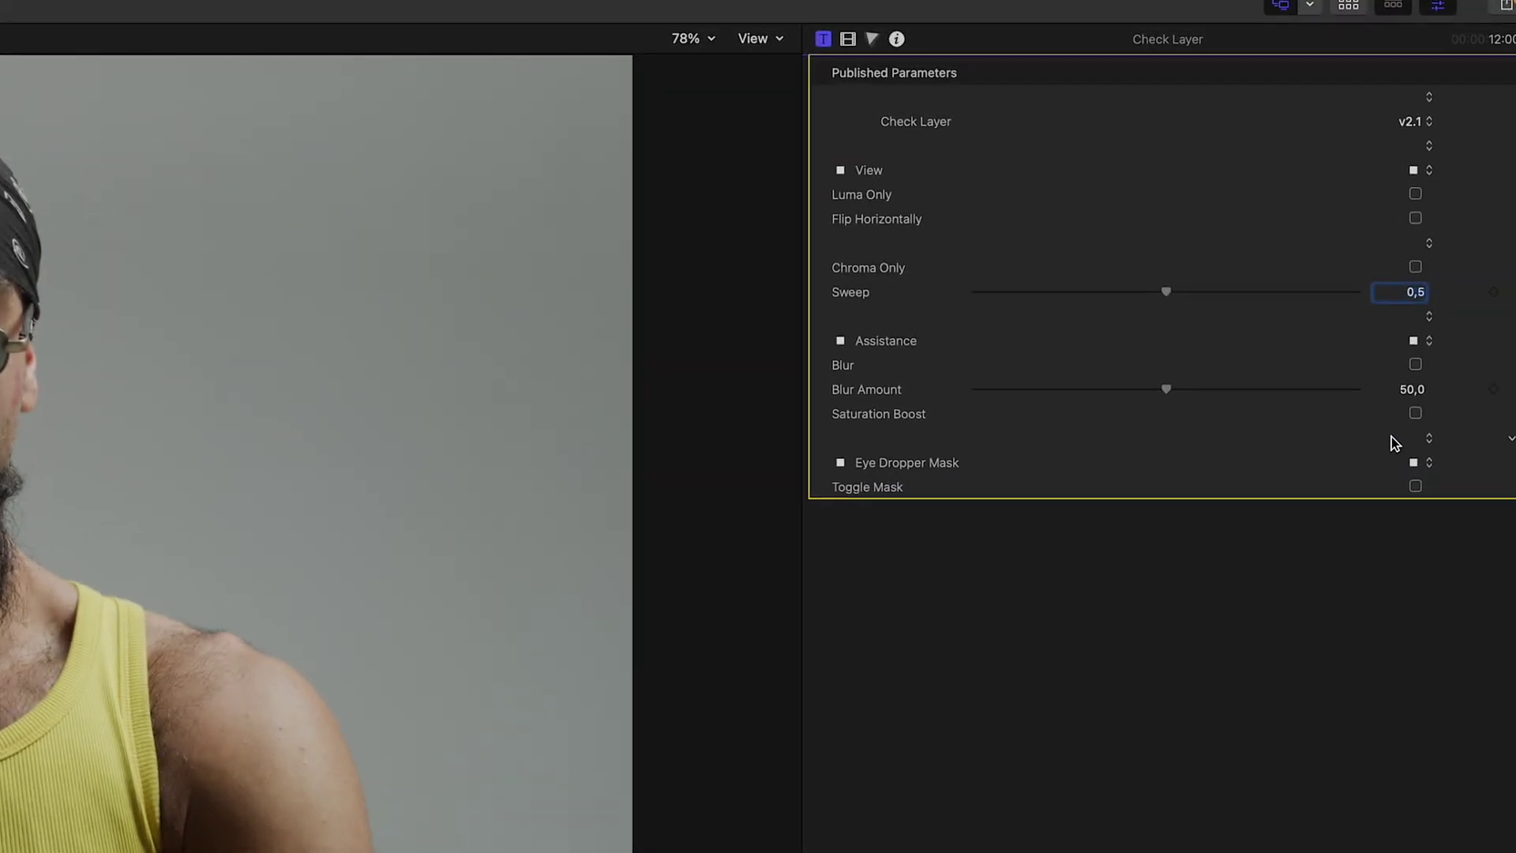
pyautogui.click(1419, 464)
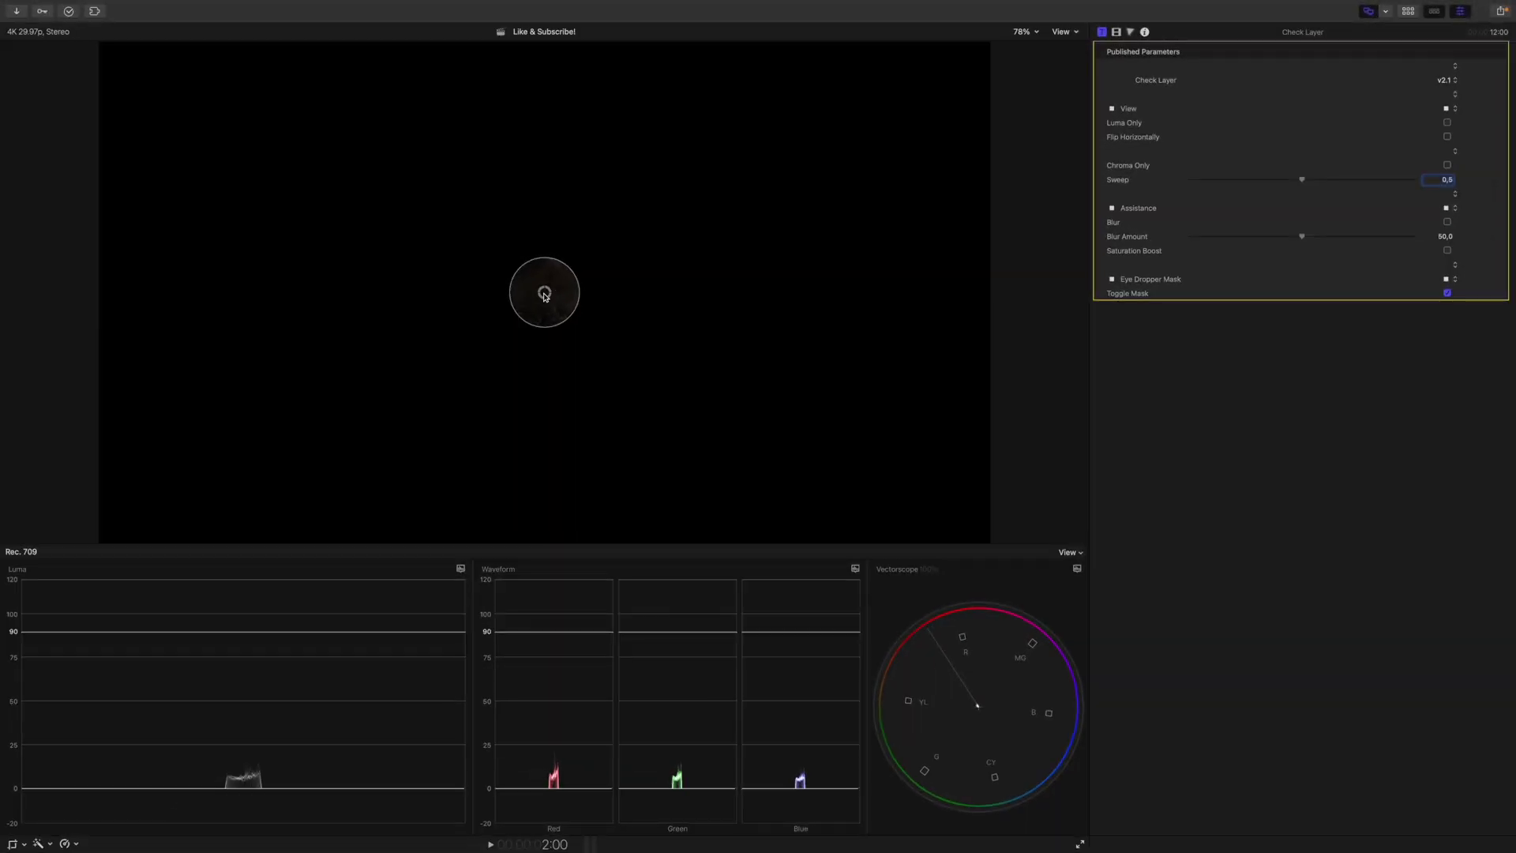
pyautogui.moveTo(541, 291); pyautogui.dragTo(604, 250)
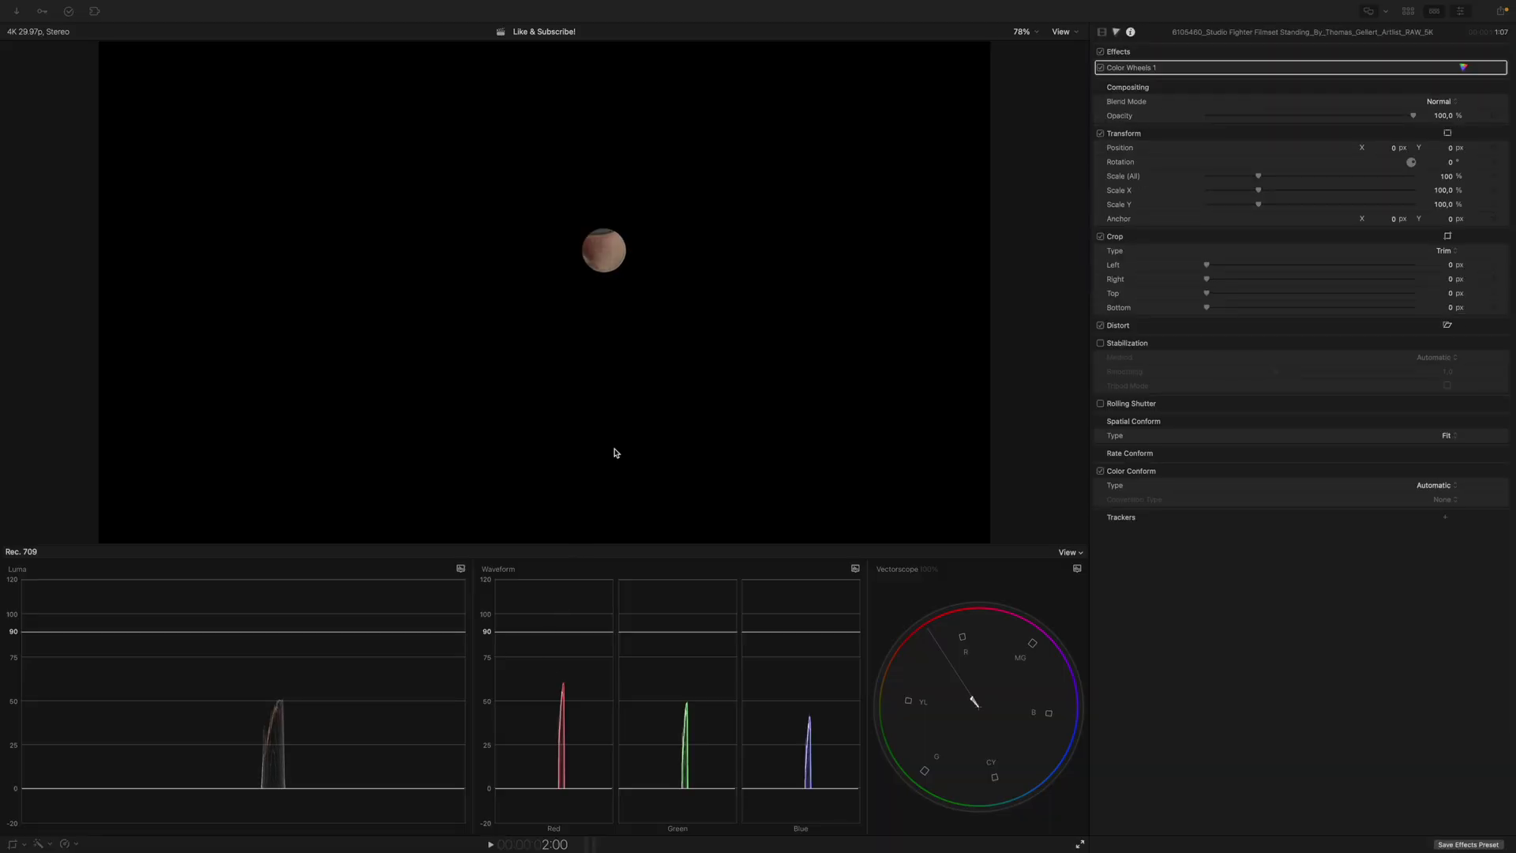
# Nudge Color Wheels 1 highlights toward magenta, recheck the vectorscope skin tone line, then disable Color Wheels 1.
pyautogui.click(1464, 67)
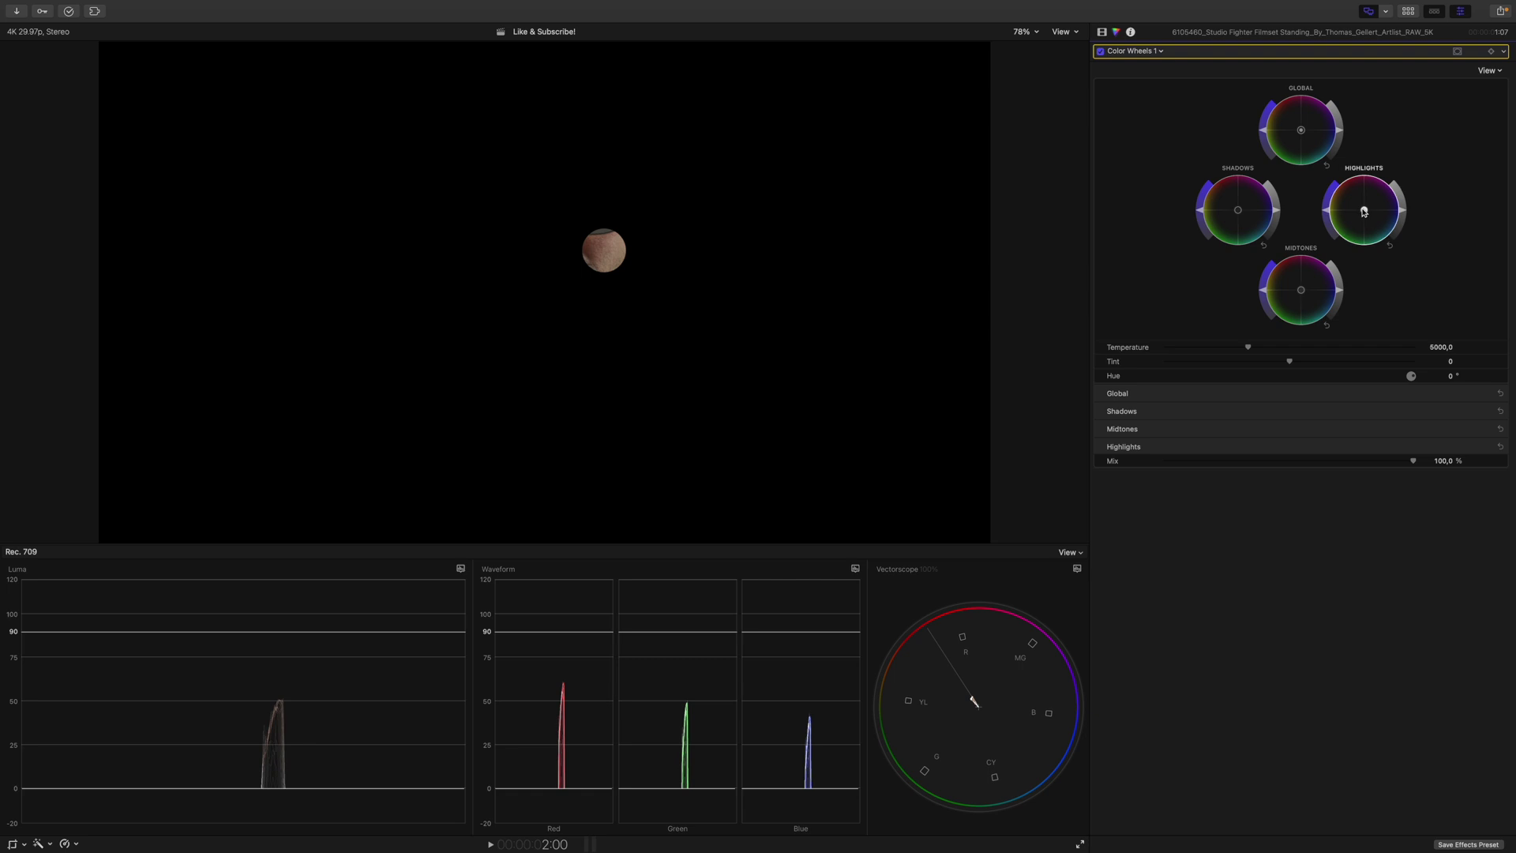
pyautogui.moveTo(1364, 212); pyautogui.dragTo(1365, 208)
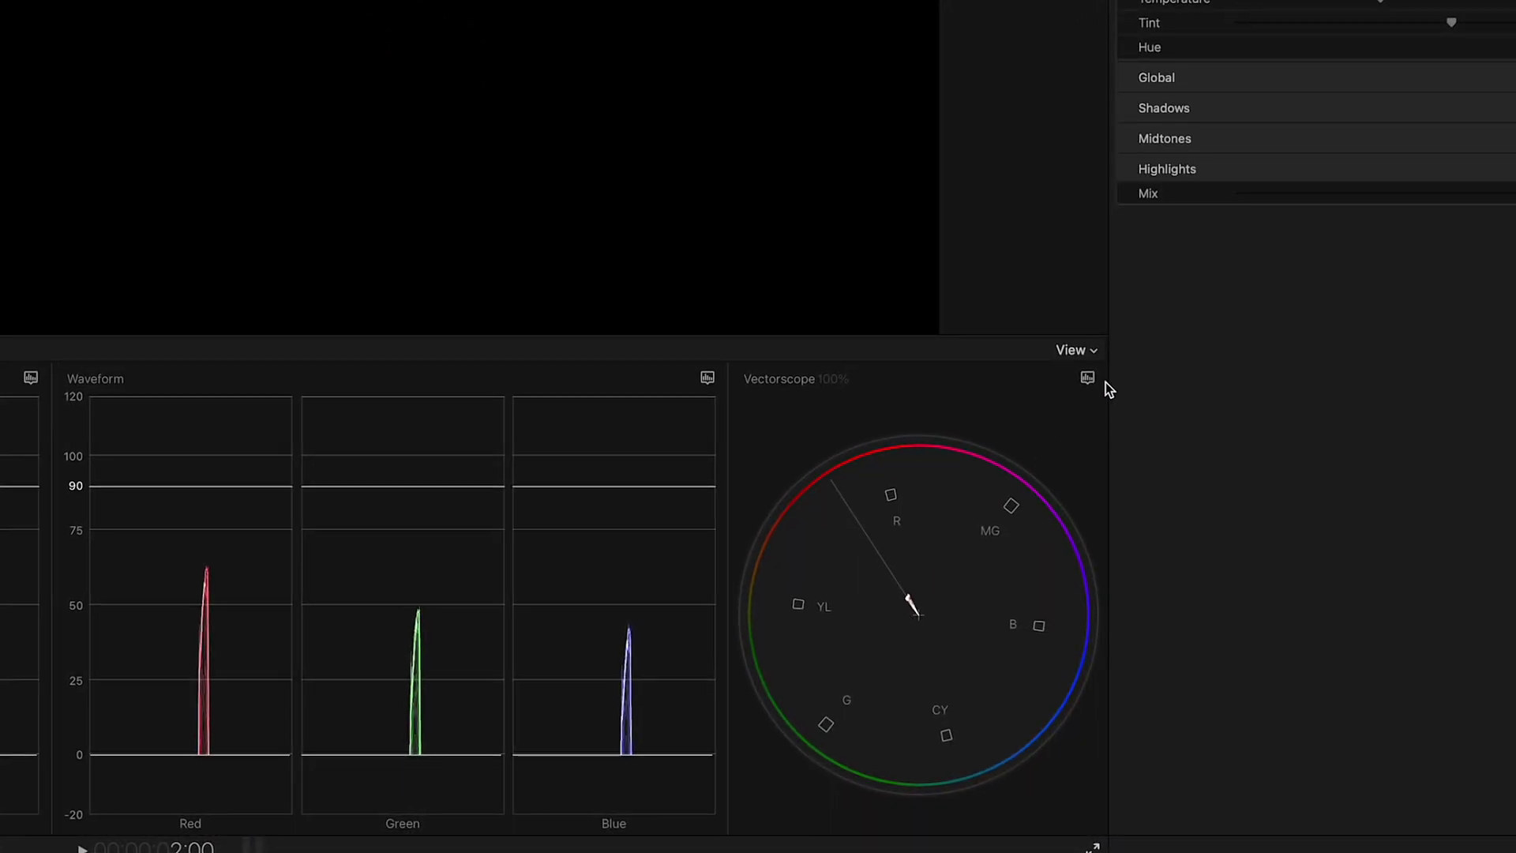
pyautogui.click(1087, 378)
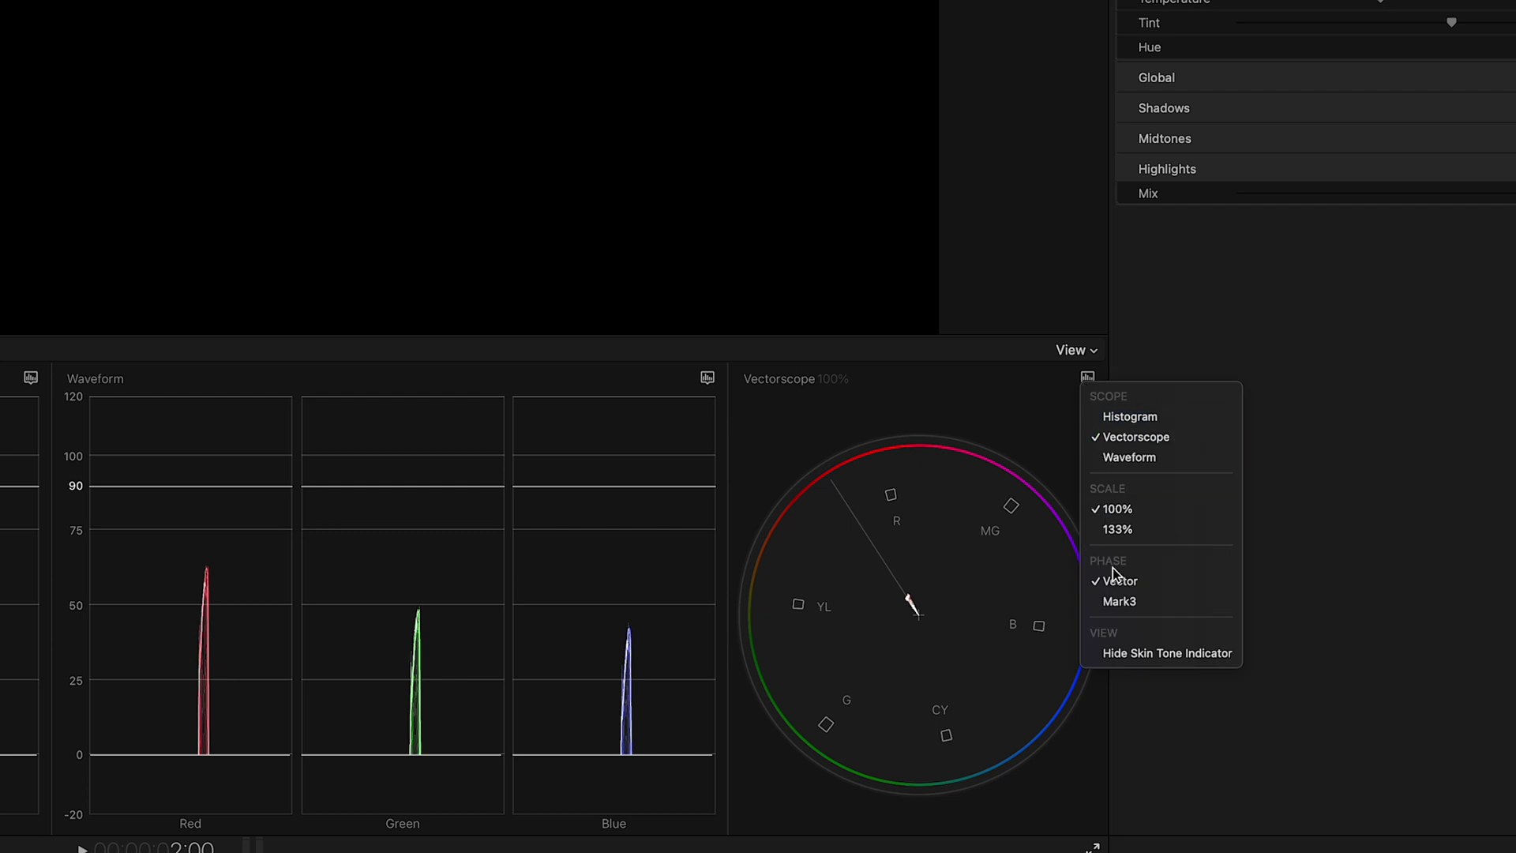
pyautogui.click(1134, 653)
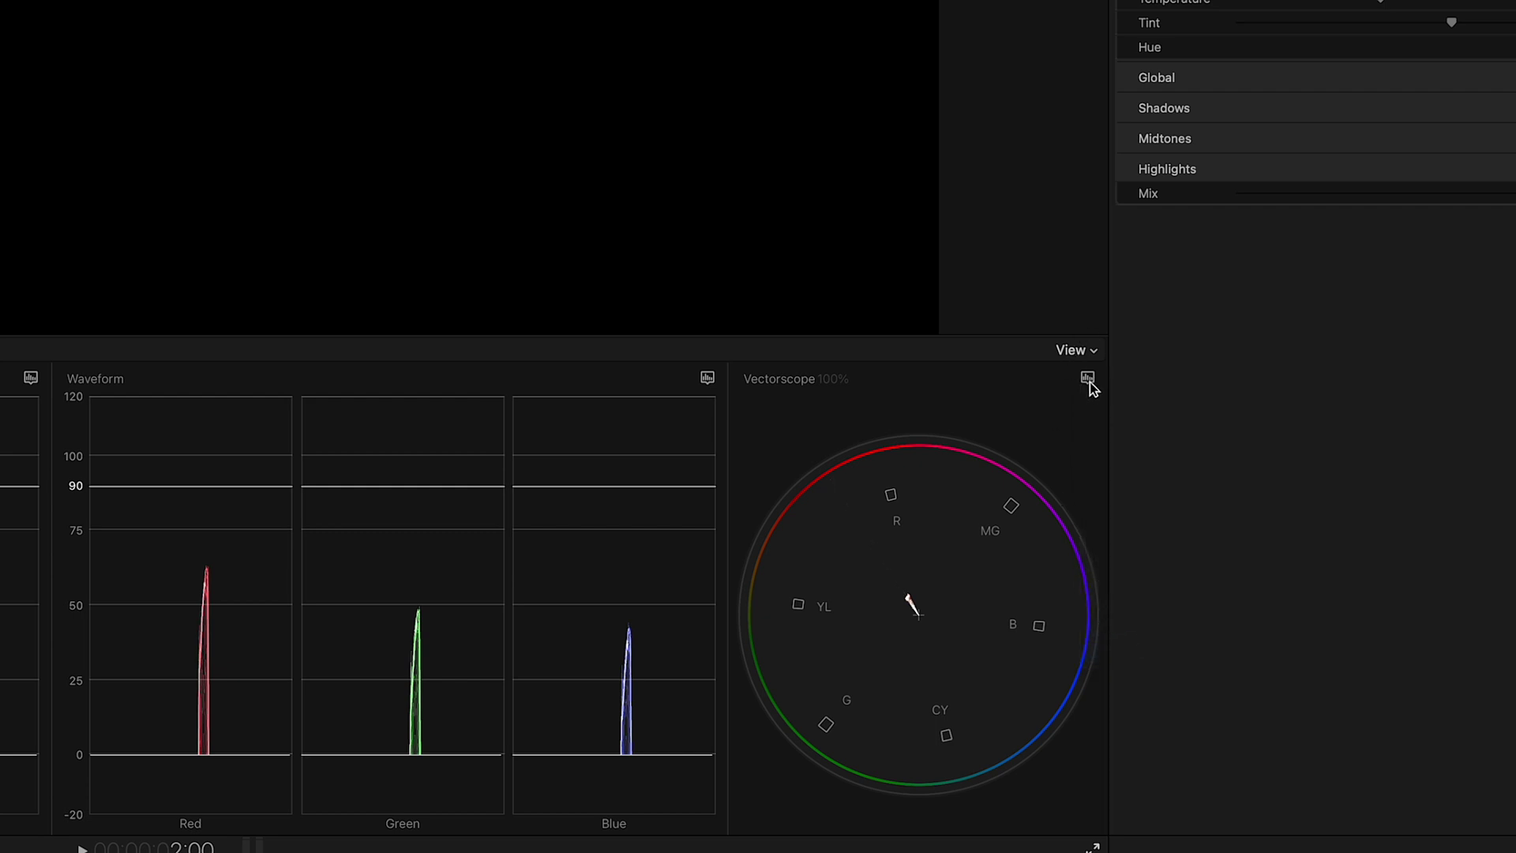
pyautogui.click(1089, 380)
pyautogui.click(1136, 661)
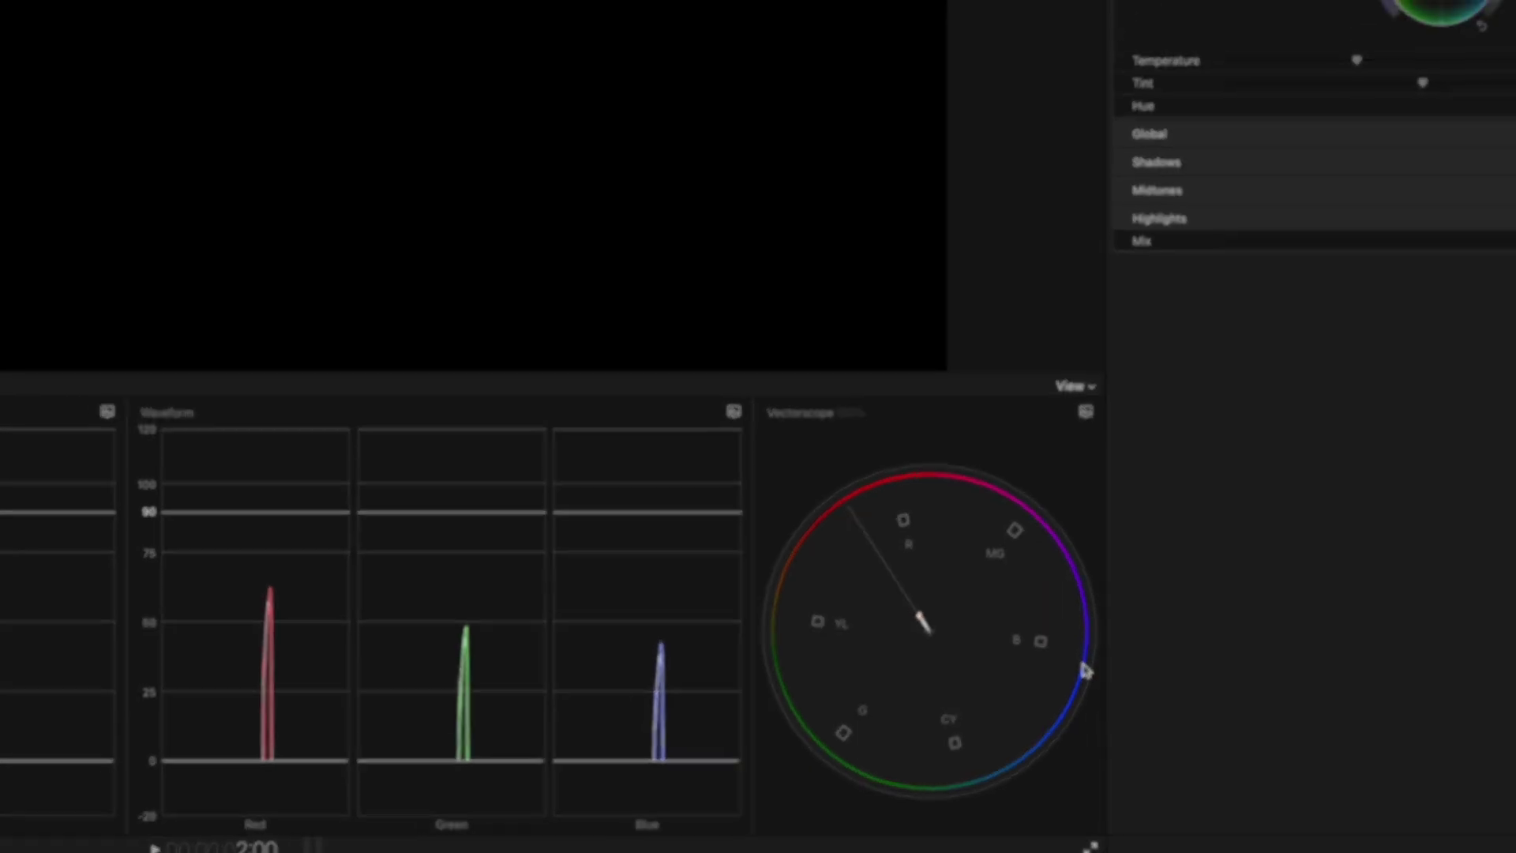
pyautogui.click(1100, 52)
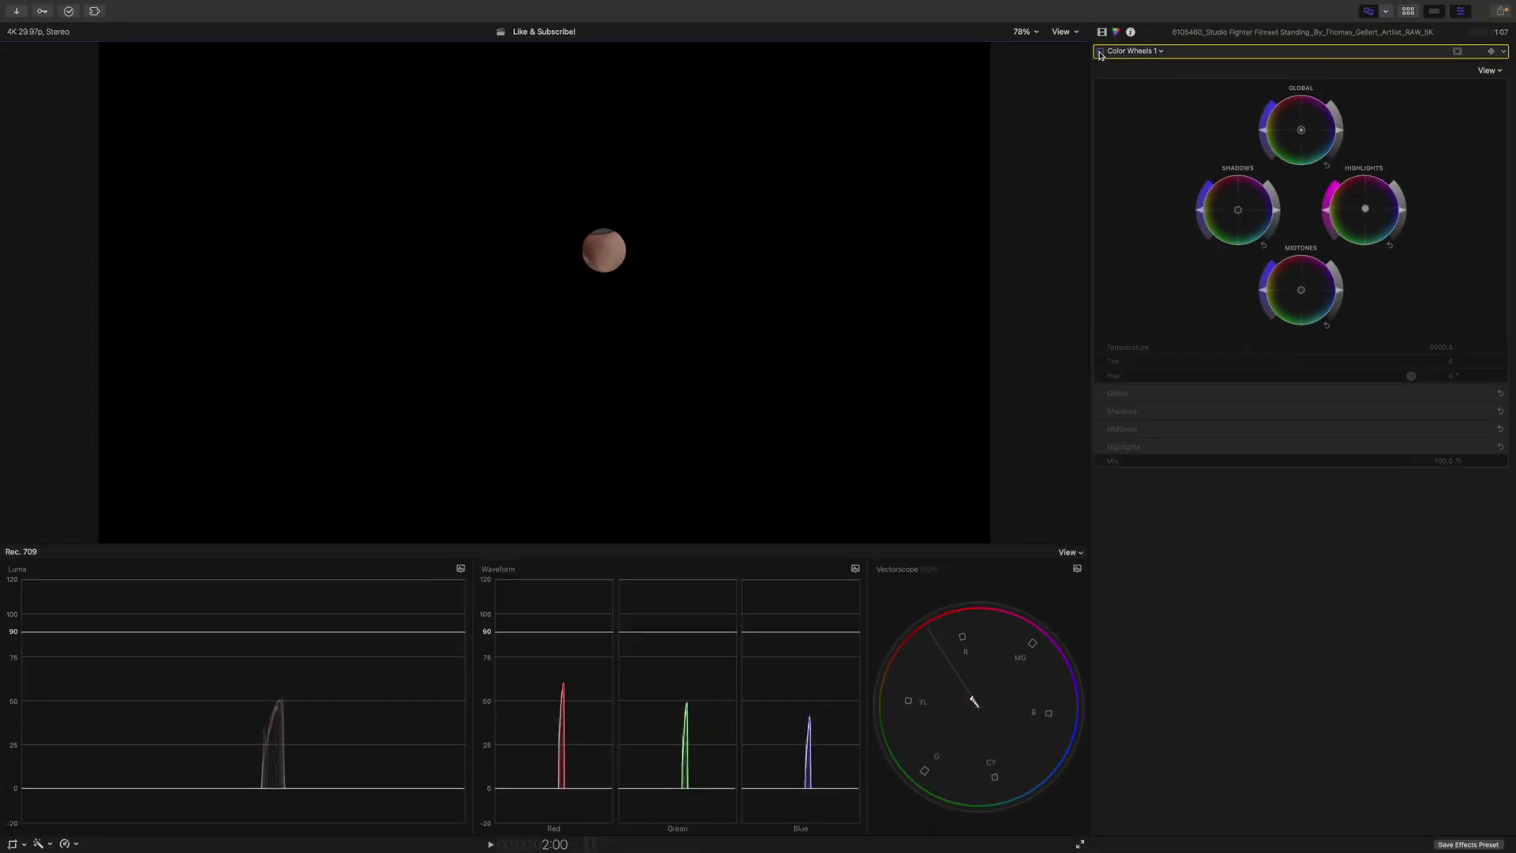
# Toggle Color Wheels 1 on and off twice to compare, ending with it off.
pyautogui.click(1100, 52)
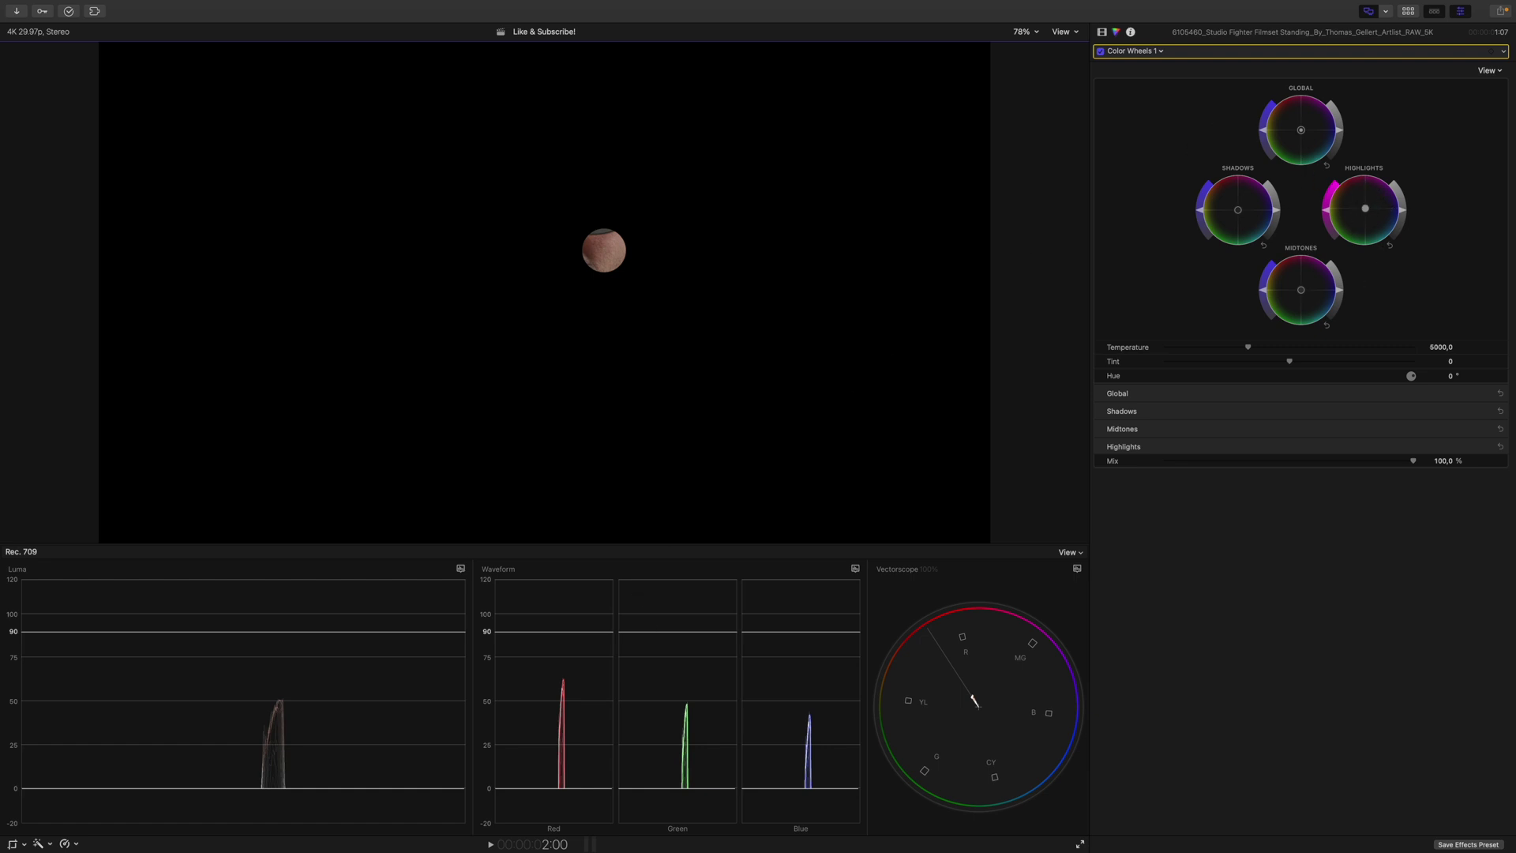
pyautogui.click(1100, 52)
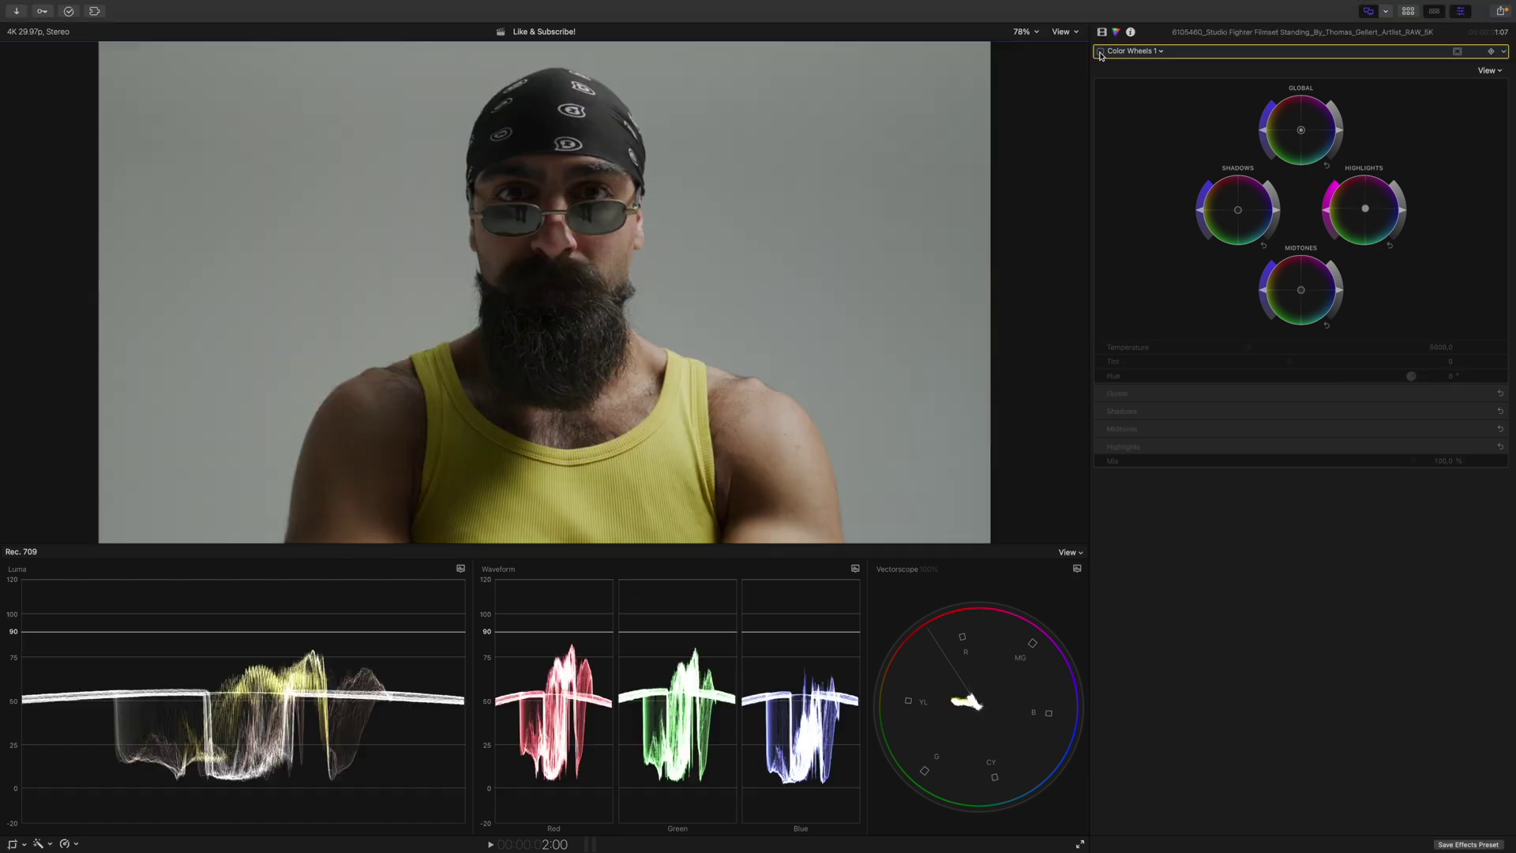
pyautogui.click(1100, 52)
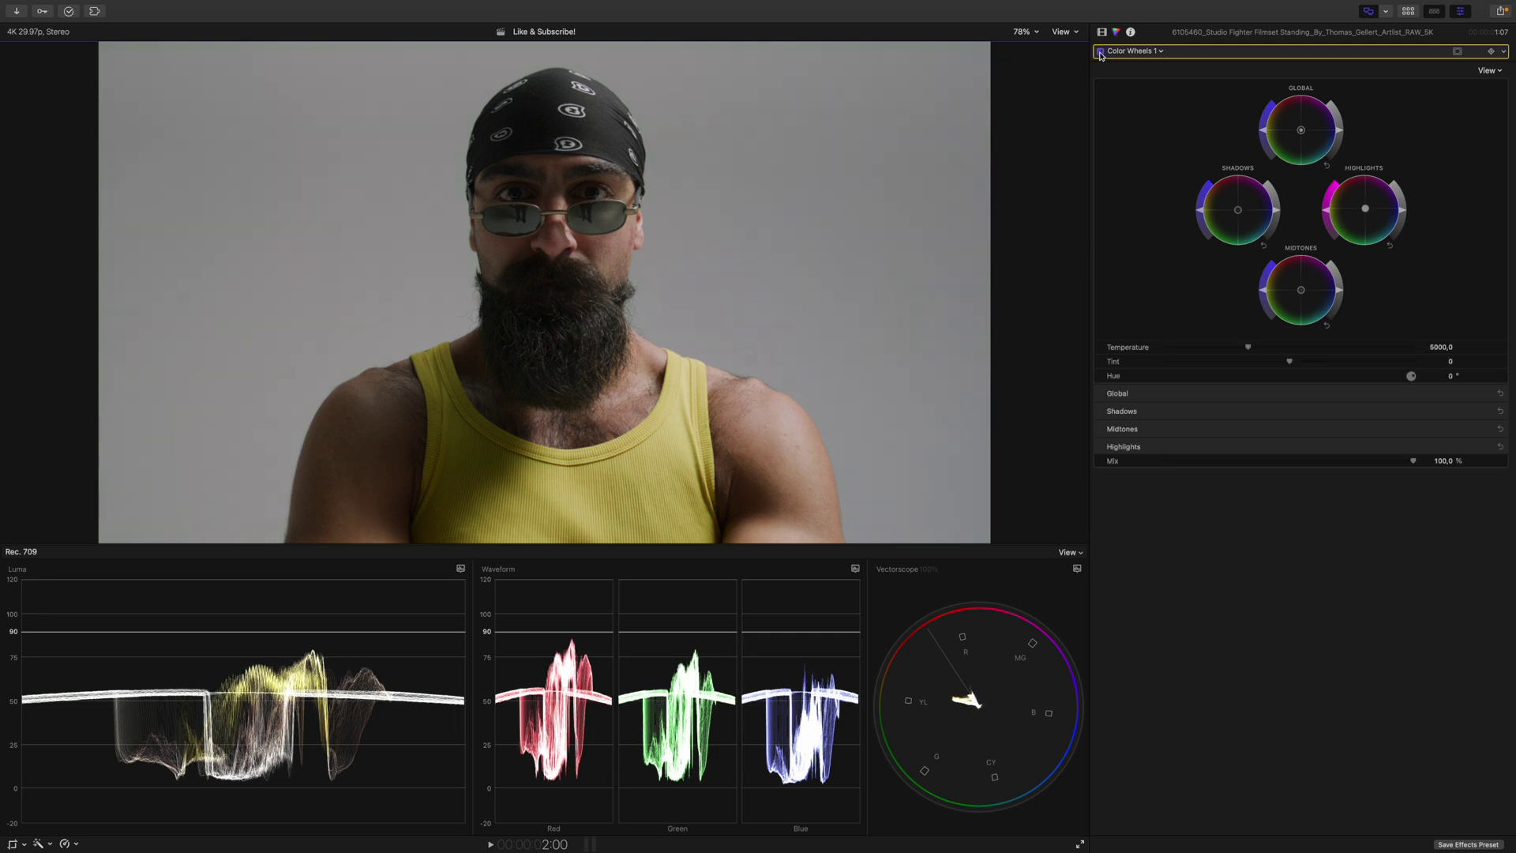
pyautogui.click(1100, 52)
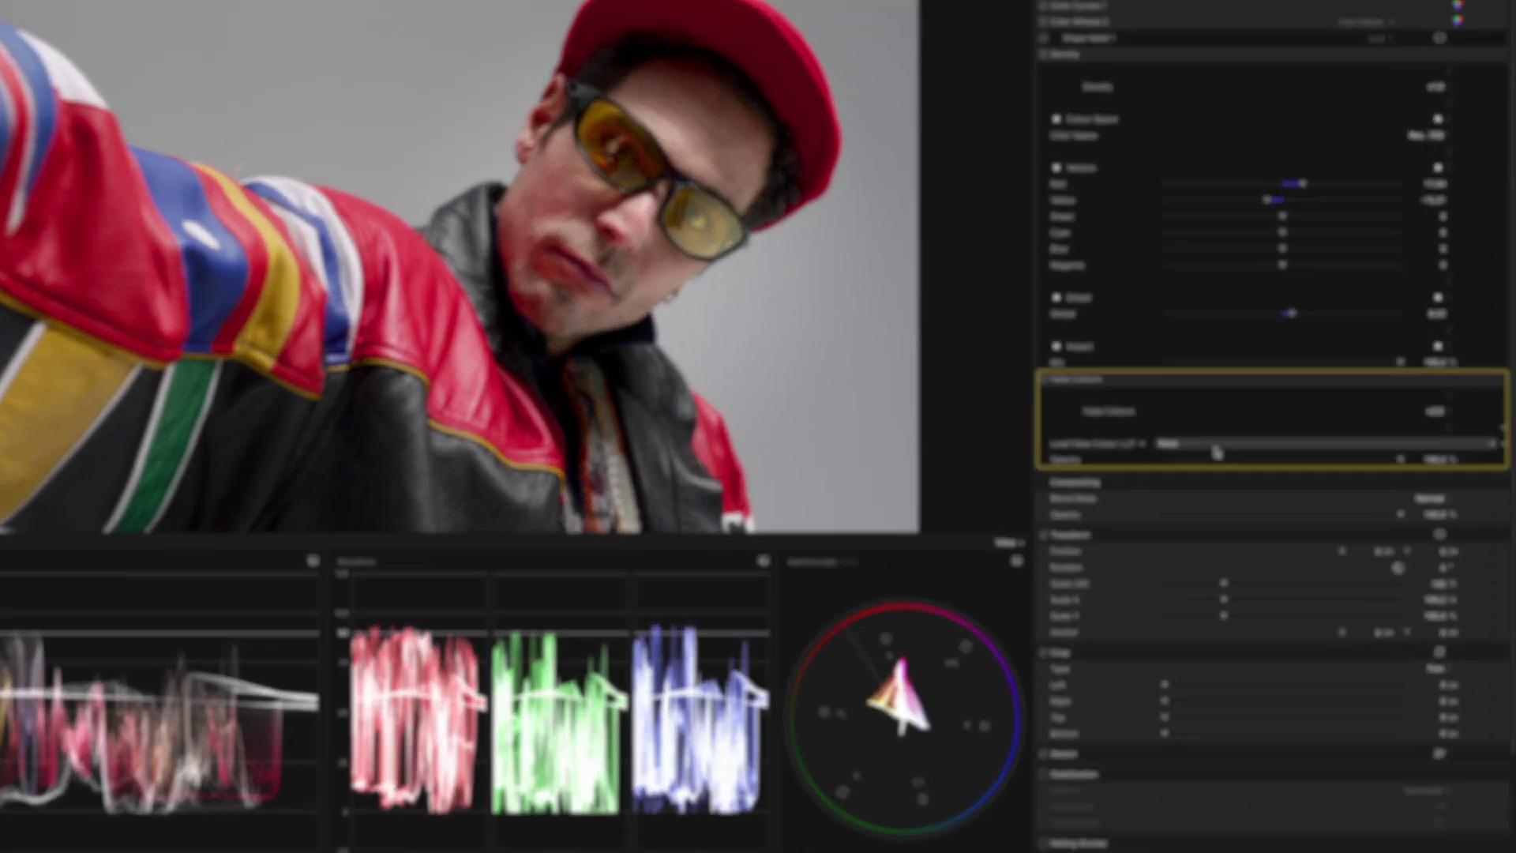
# Load the EL - False Colours Skin Tone Indicator LENIENT LUT into the False Colours effect.
pyautogui.click(1253, 465)
pyautogui.moveTo(1240, 513)
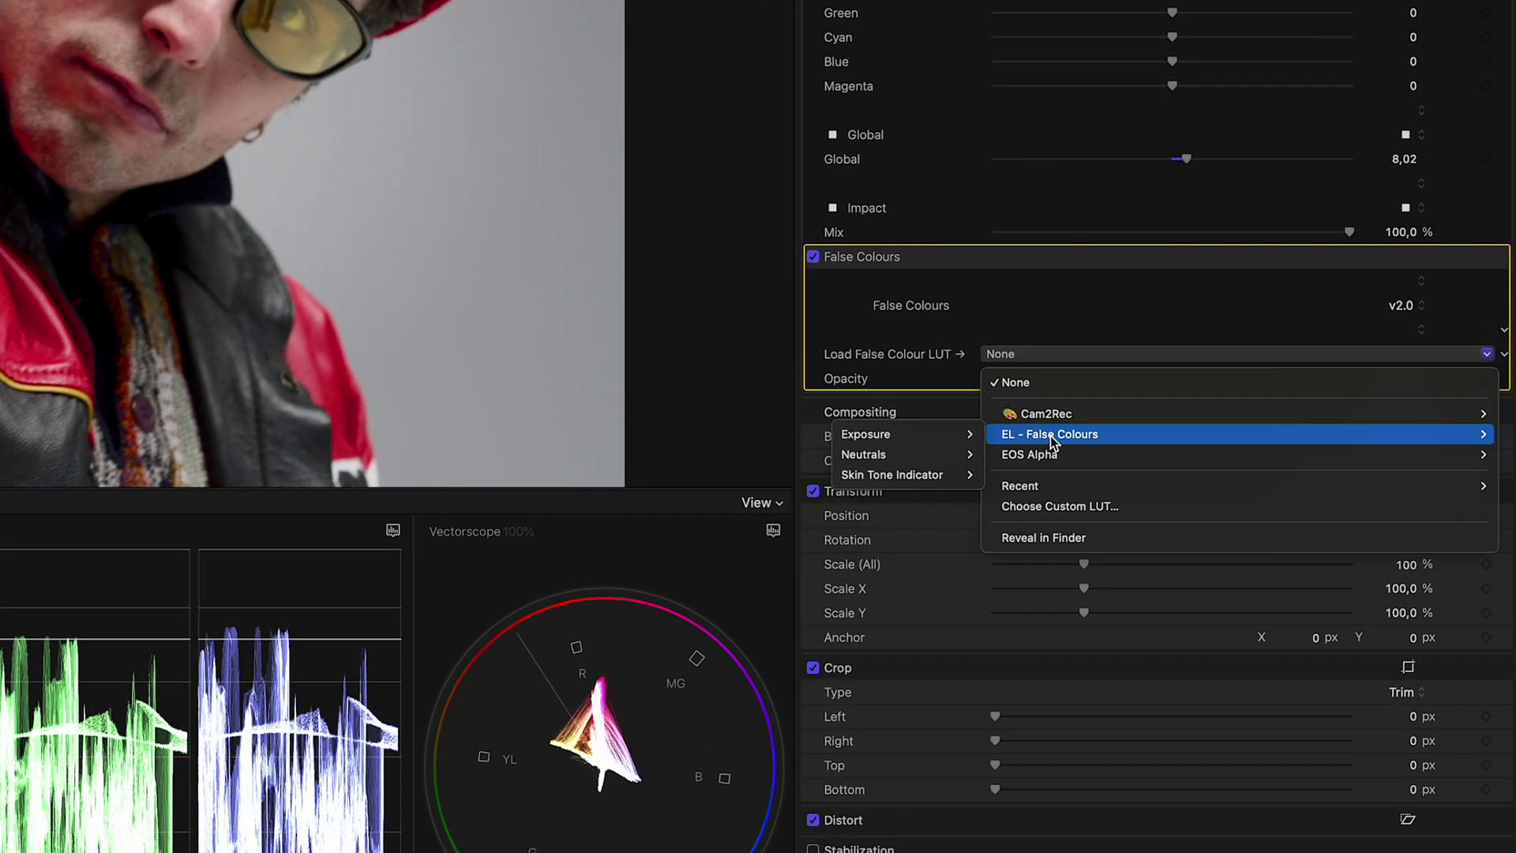
pyautogui.moveTo(931, 483)
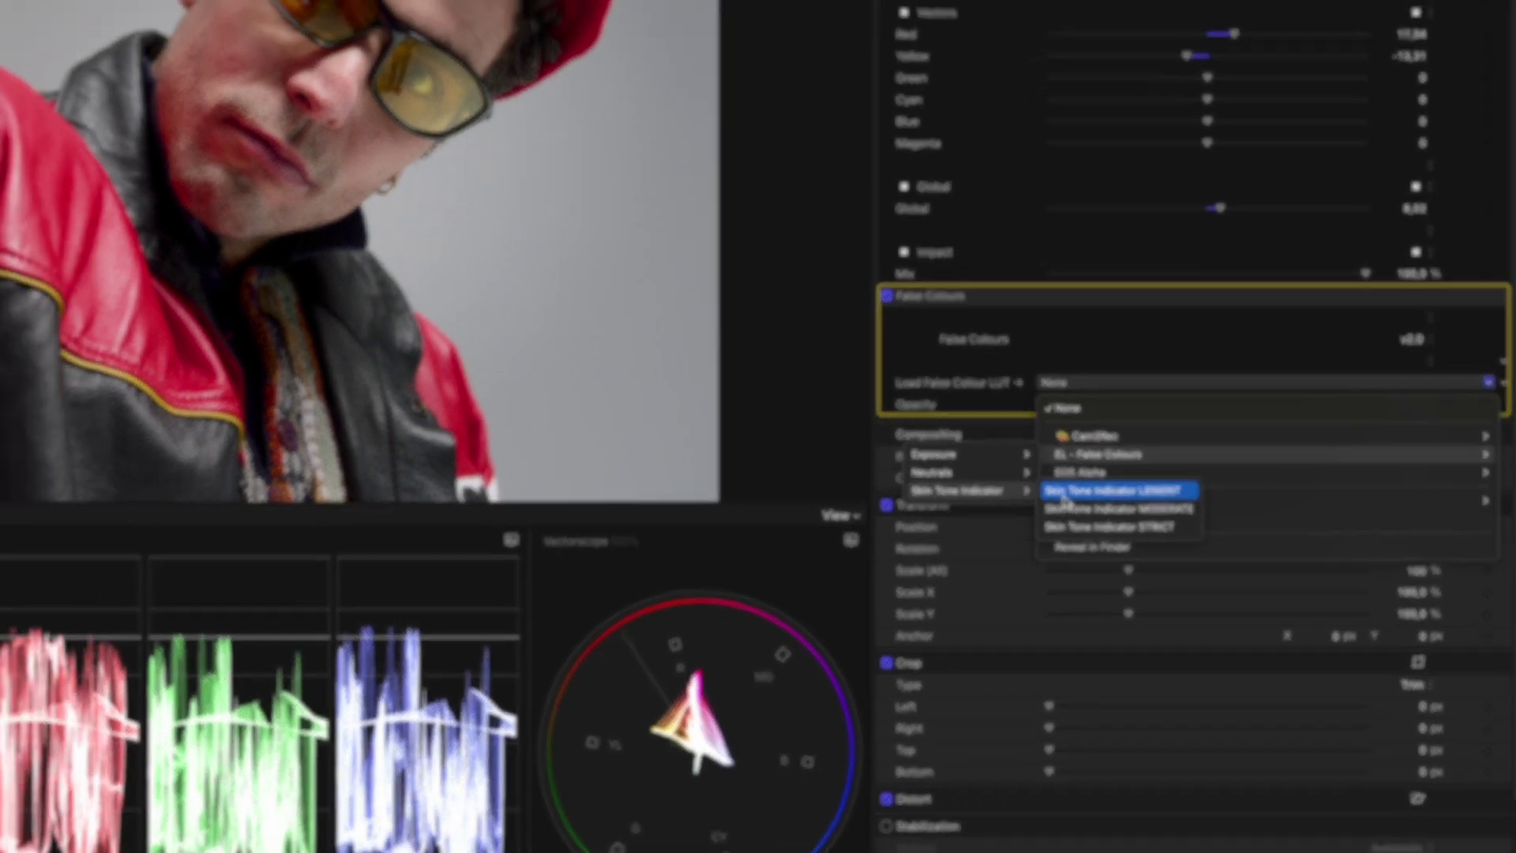
pyautogui.click(1011, 480)
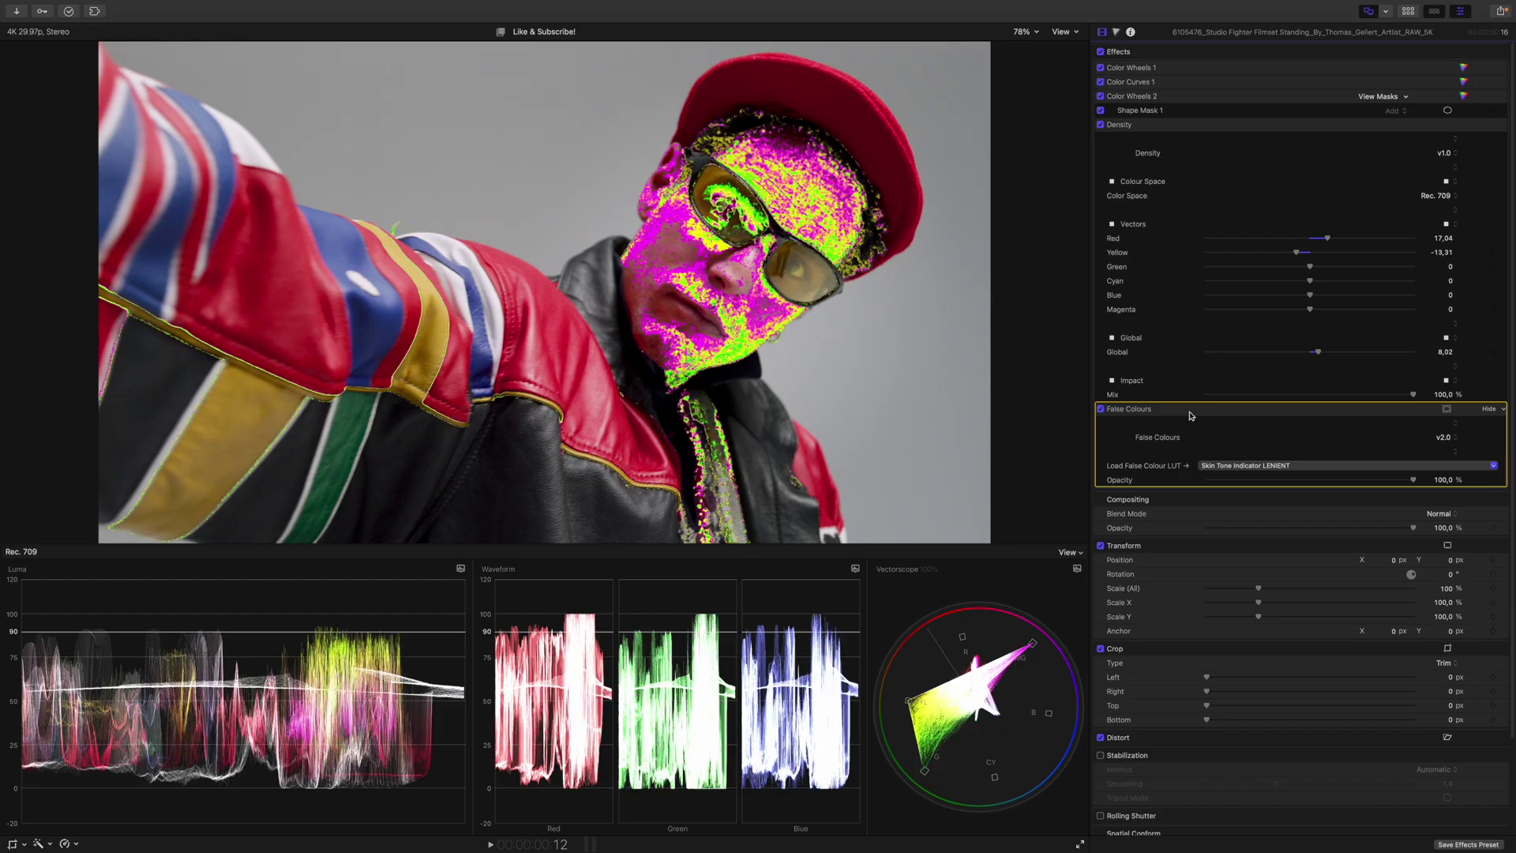
# Move an effect up the stack and shift Color Wheels 3 highlights, then view the full effects list.
pyautogui.moveTo(1162, 499); pyautogui.dragTo(1337, 412)
pyautogui.click(1464, 410)
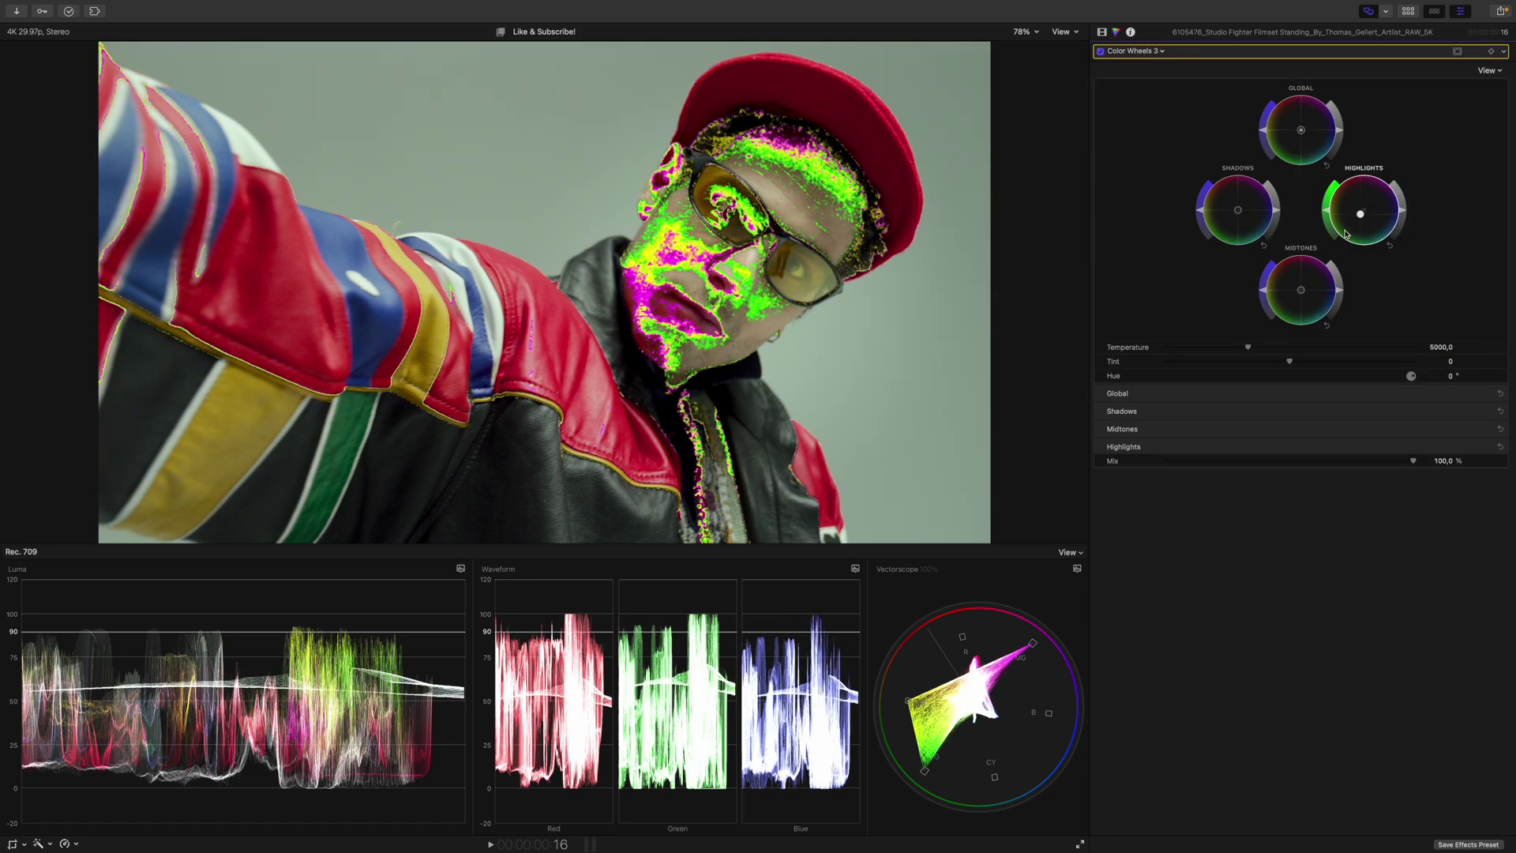
pyautogui.moveTo(1365, 213)
pyautogui.mouseDown()
pyautogui.moveTo(1375, 201)
pyautogui.moveTo(1355, 201)
pyautogui.mouseUp()
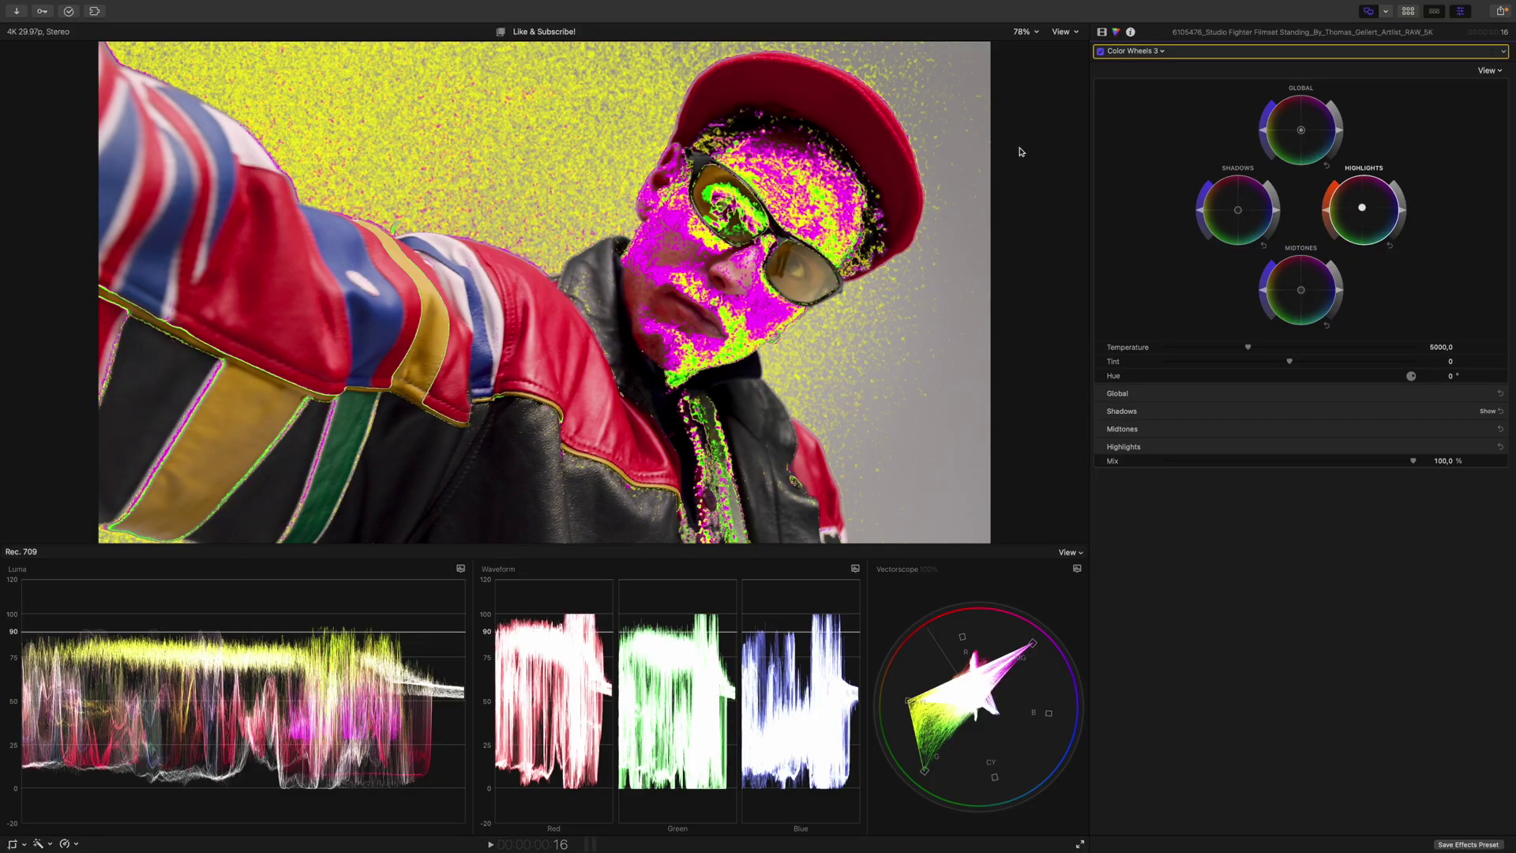
pyautogui.click(1102, 31)
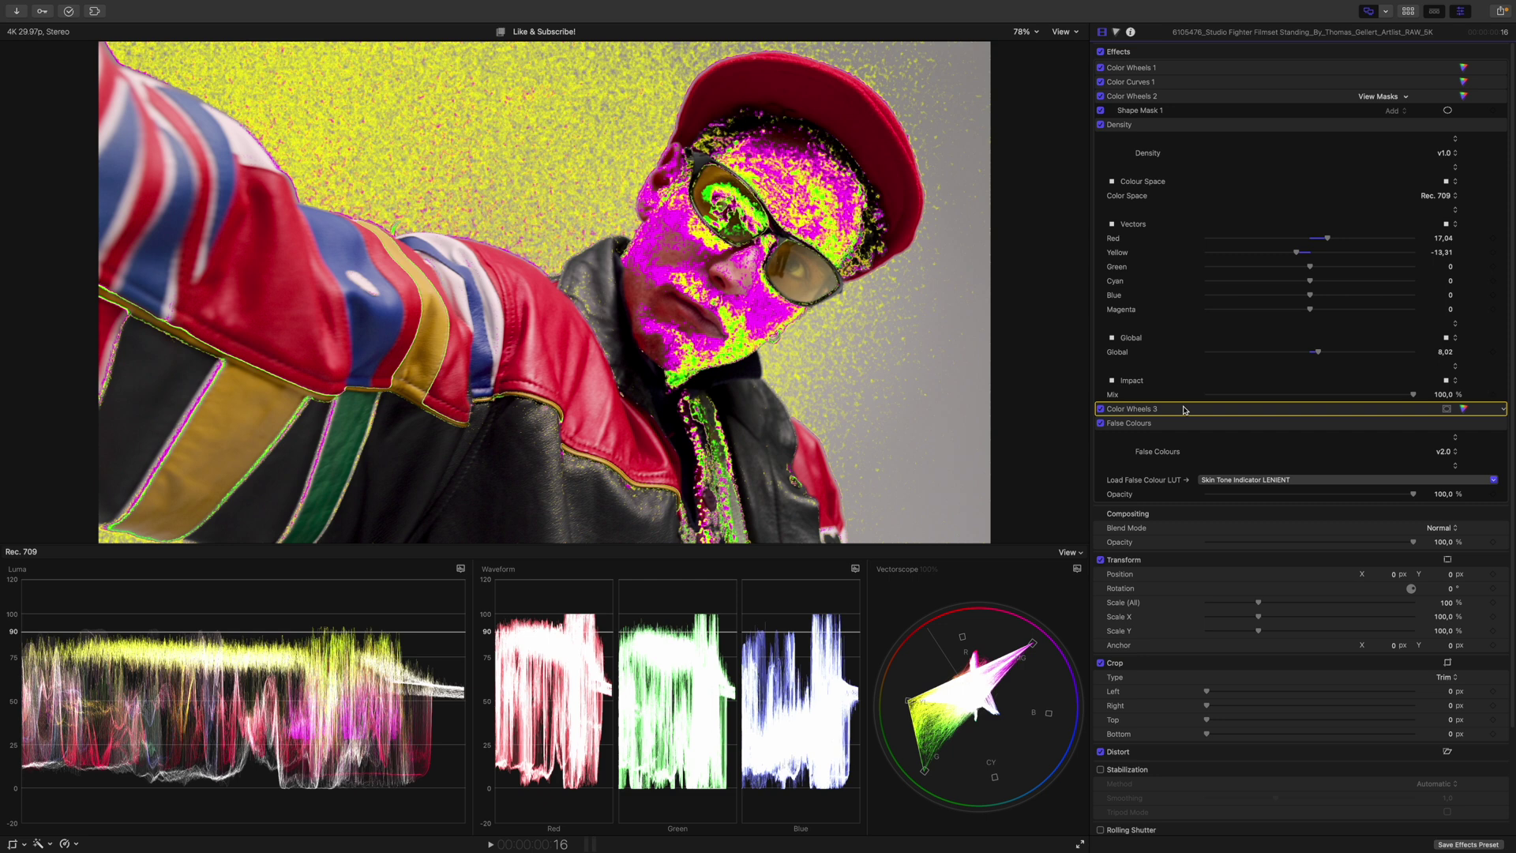
# Delete Color Wheels 3, place Hue/Saturation Curves above False Colours, and toggle the skin-tone overlay off and on.
pyautogui.press('Delete')
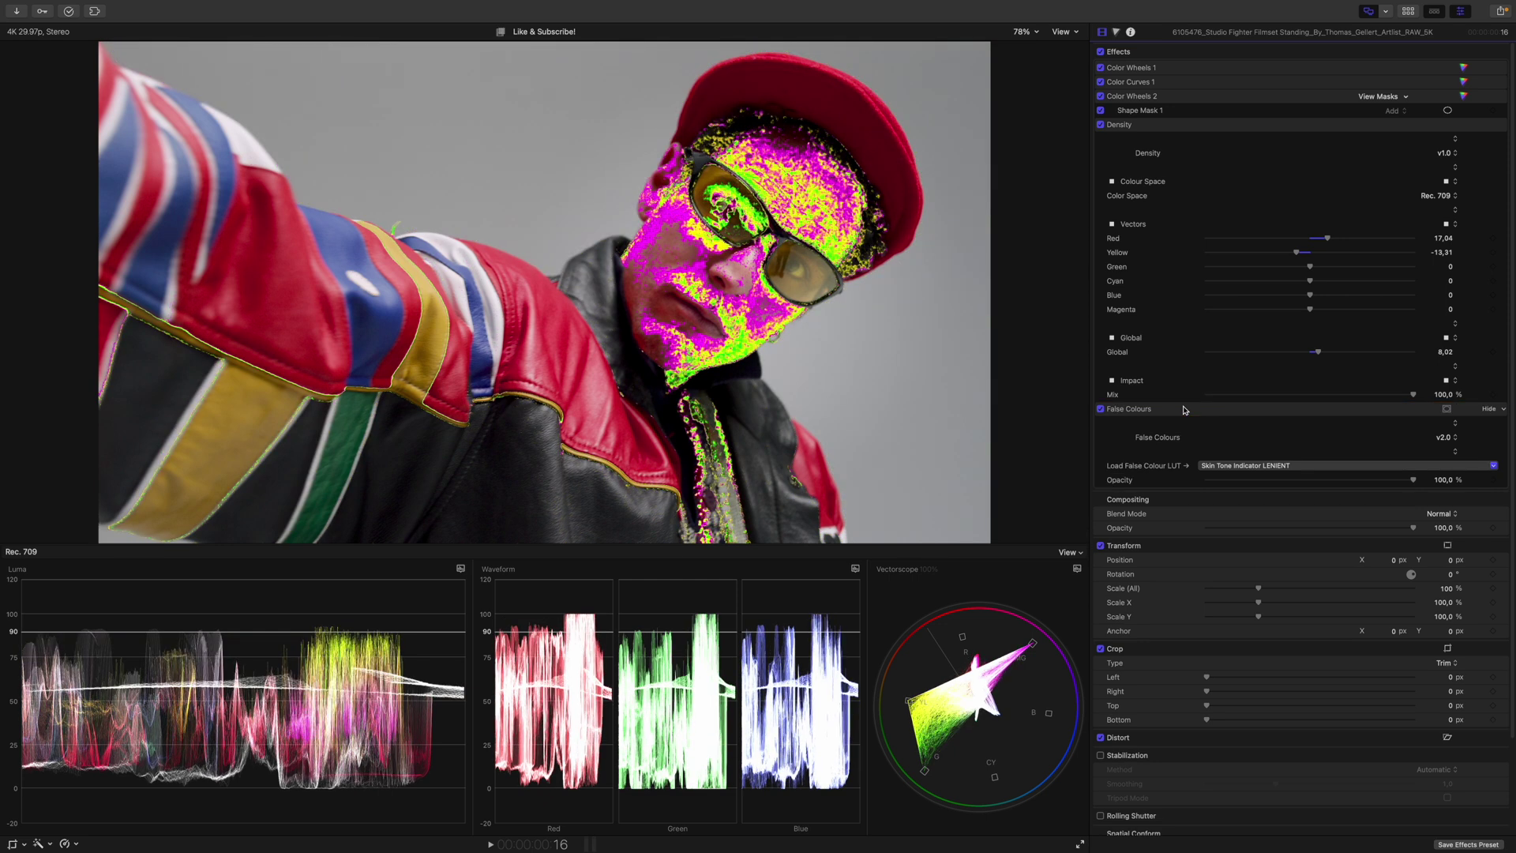
pyautogui.moveTo(1183, 410); pyautogui.dragTo(1132, 412)
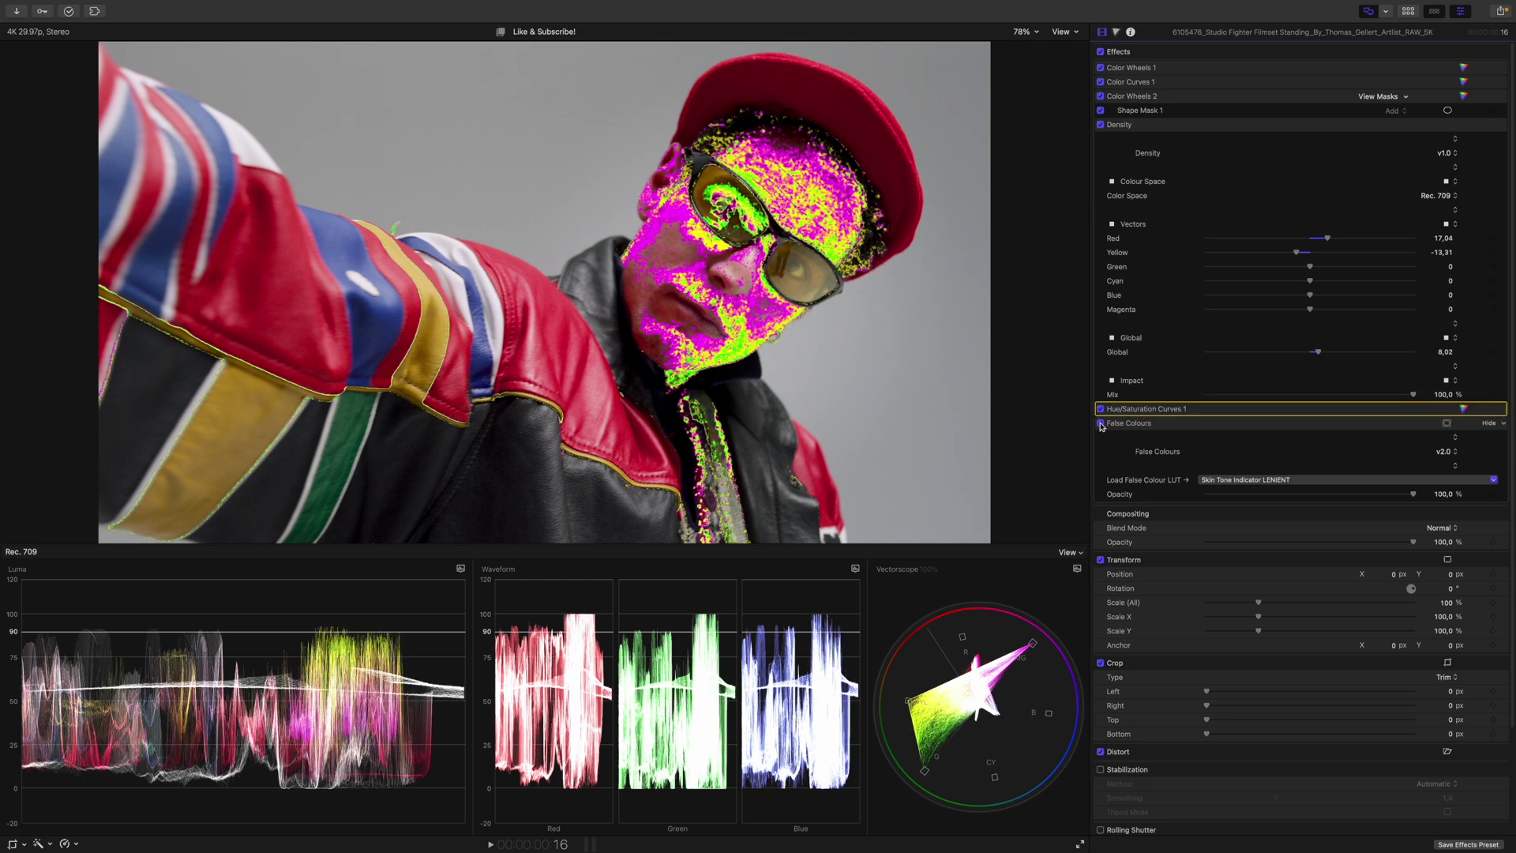
pyautogui.click(1101, 424)
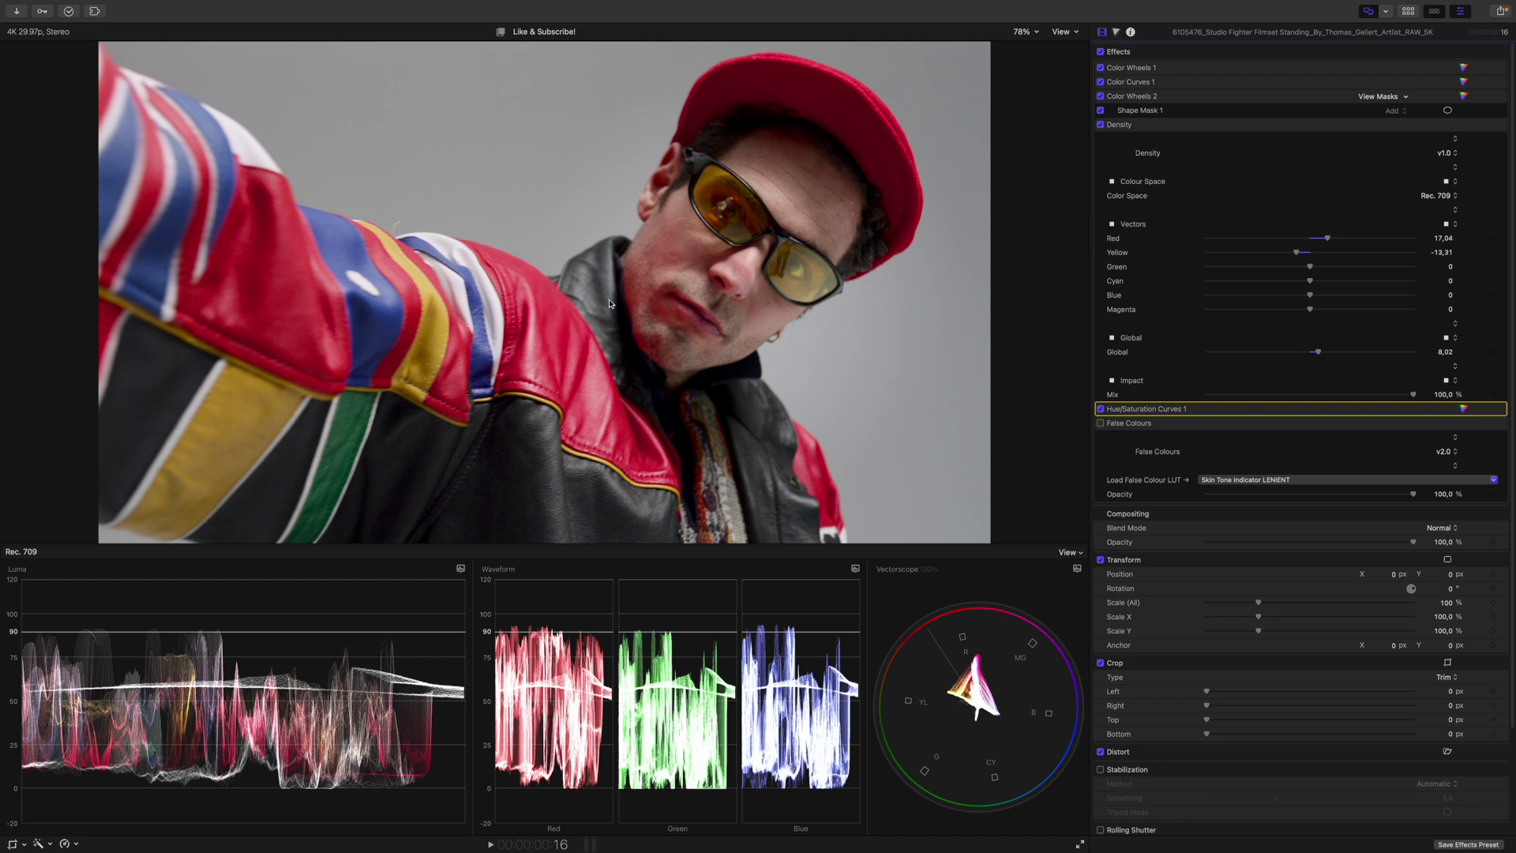
pyautogui.click(1101, 424)
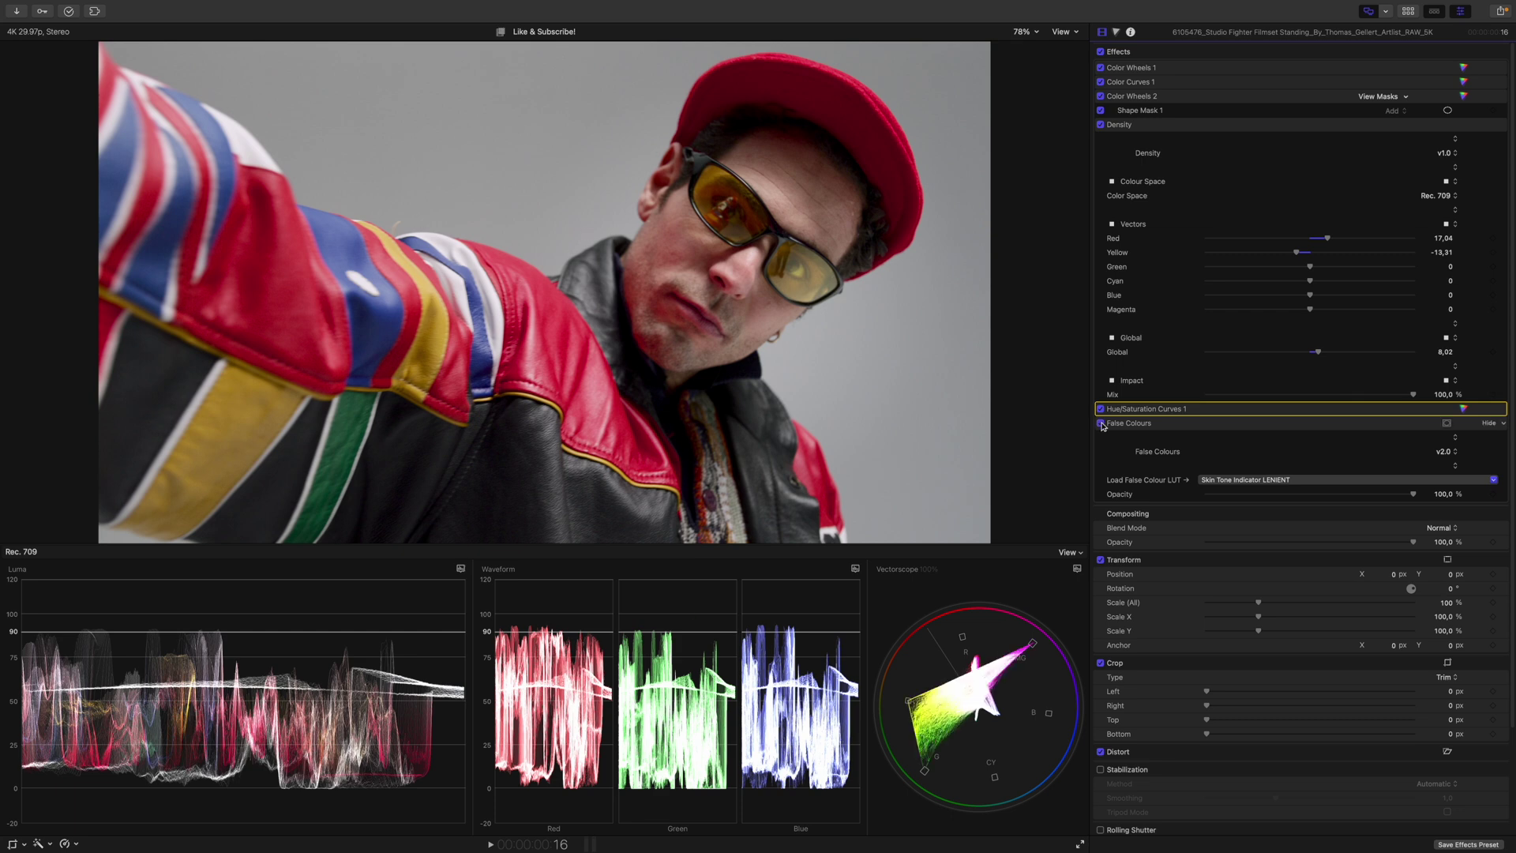
# Sample the face's skin hue onto the Hue vs Hue curve and drag it to shift the face green.
pyautogui.click(1464, 409)
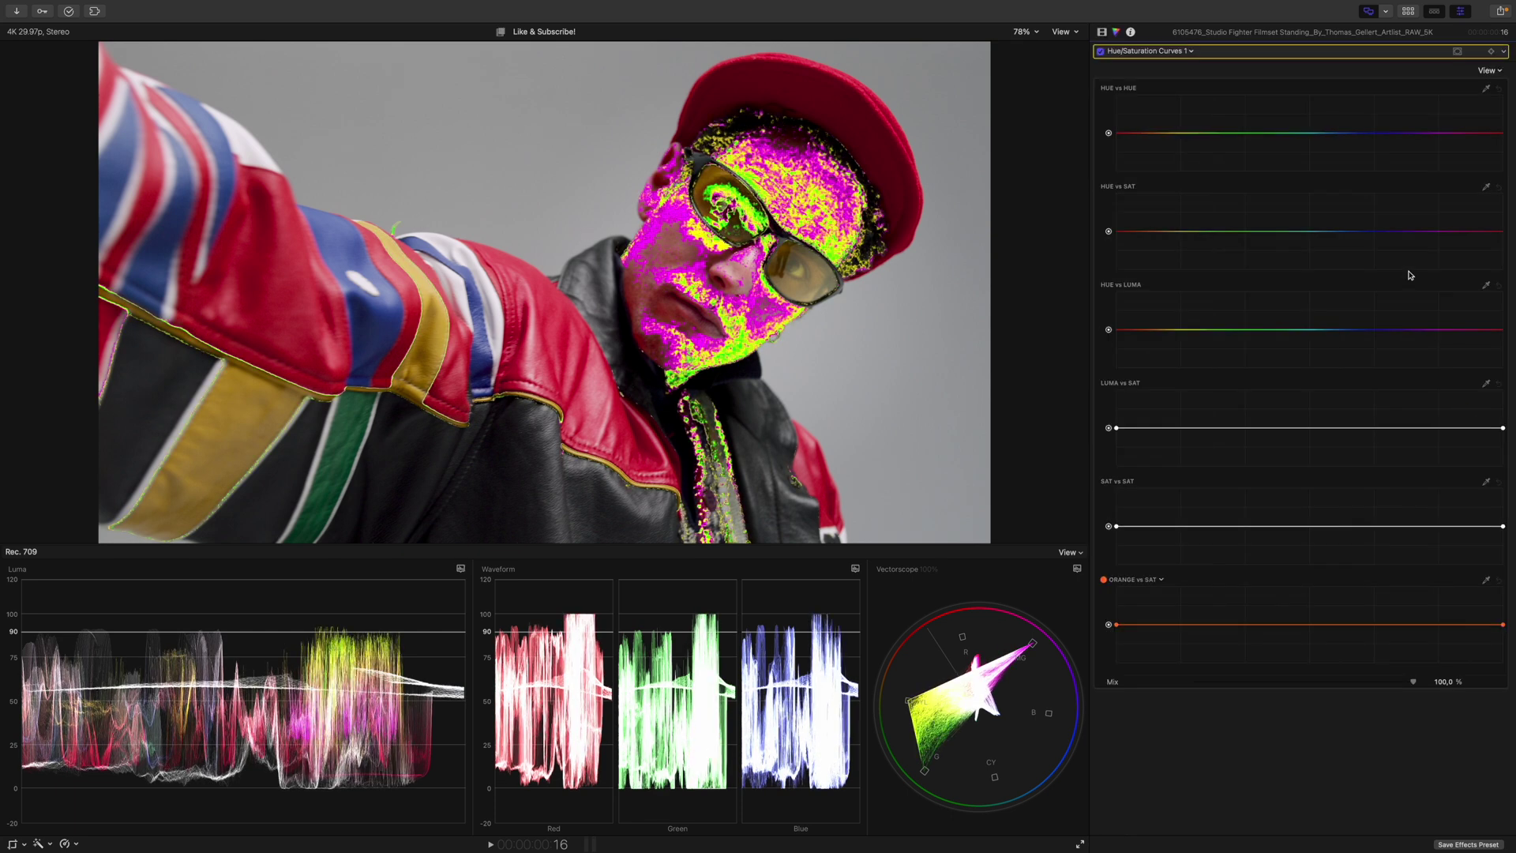
pyautogui.click(1487, 88)
pyautogui.click(1135, 133)
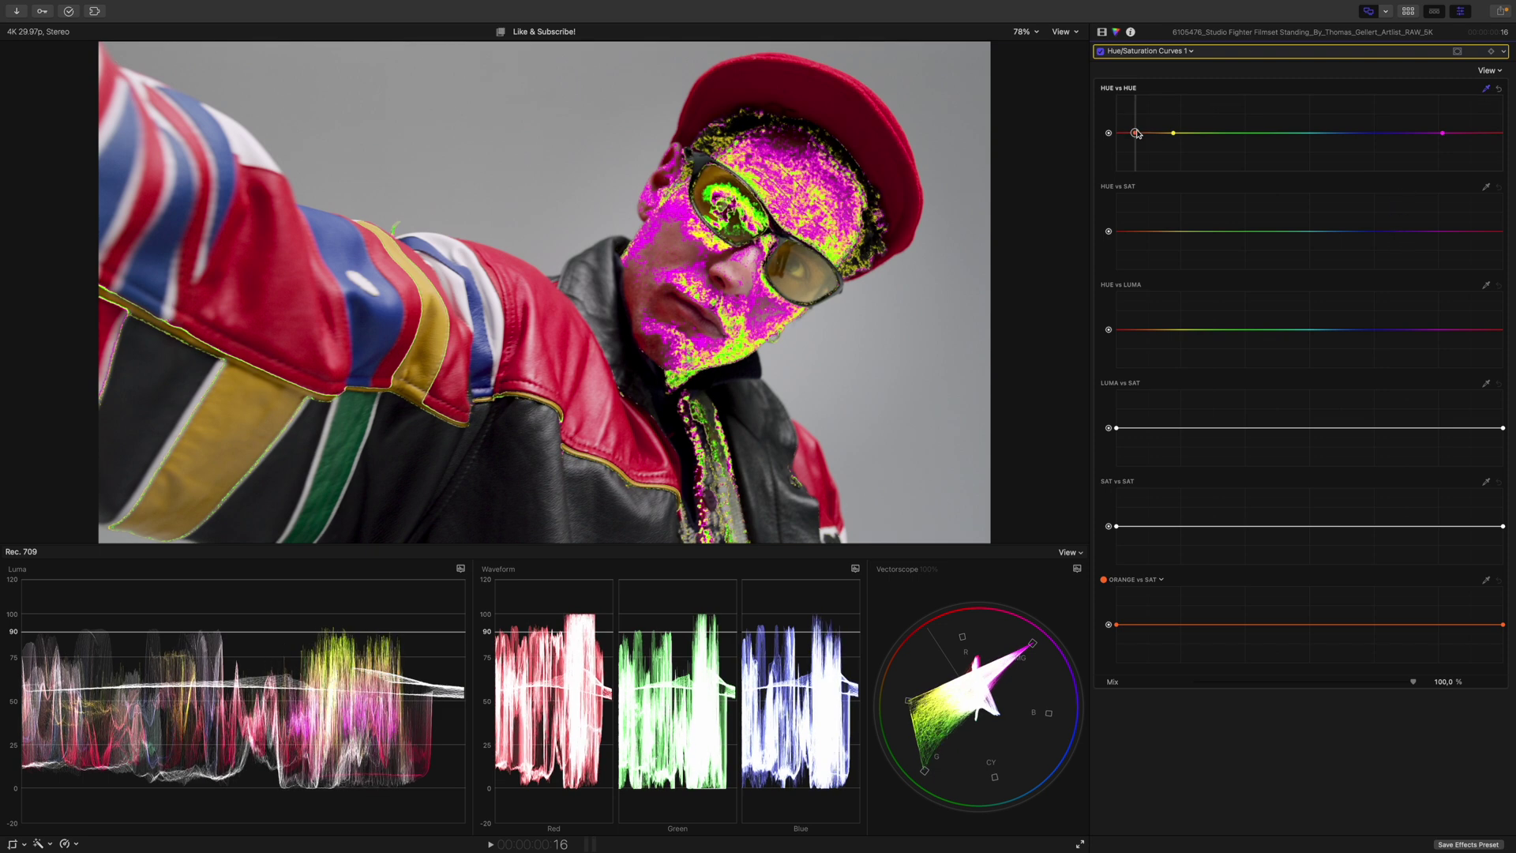
pyautogui.moveTo(1135, 133)
pyautogui.mouseDown()
pyautogui.moveTo(1139, 158)
pyautogui.moveTo(1142, 144)
pyautogui.mouseUp()
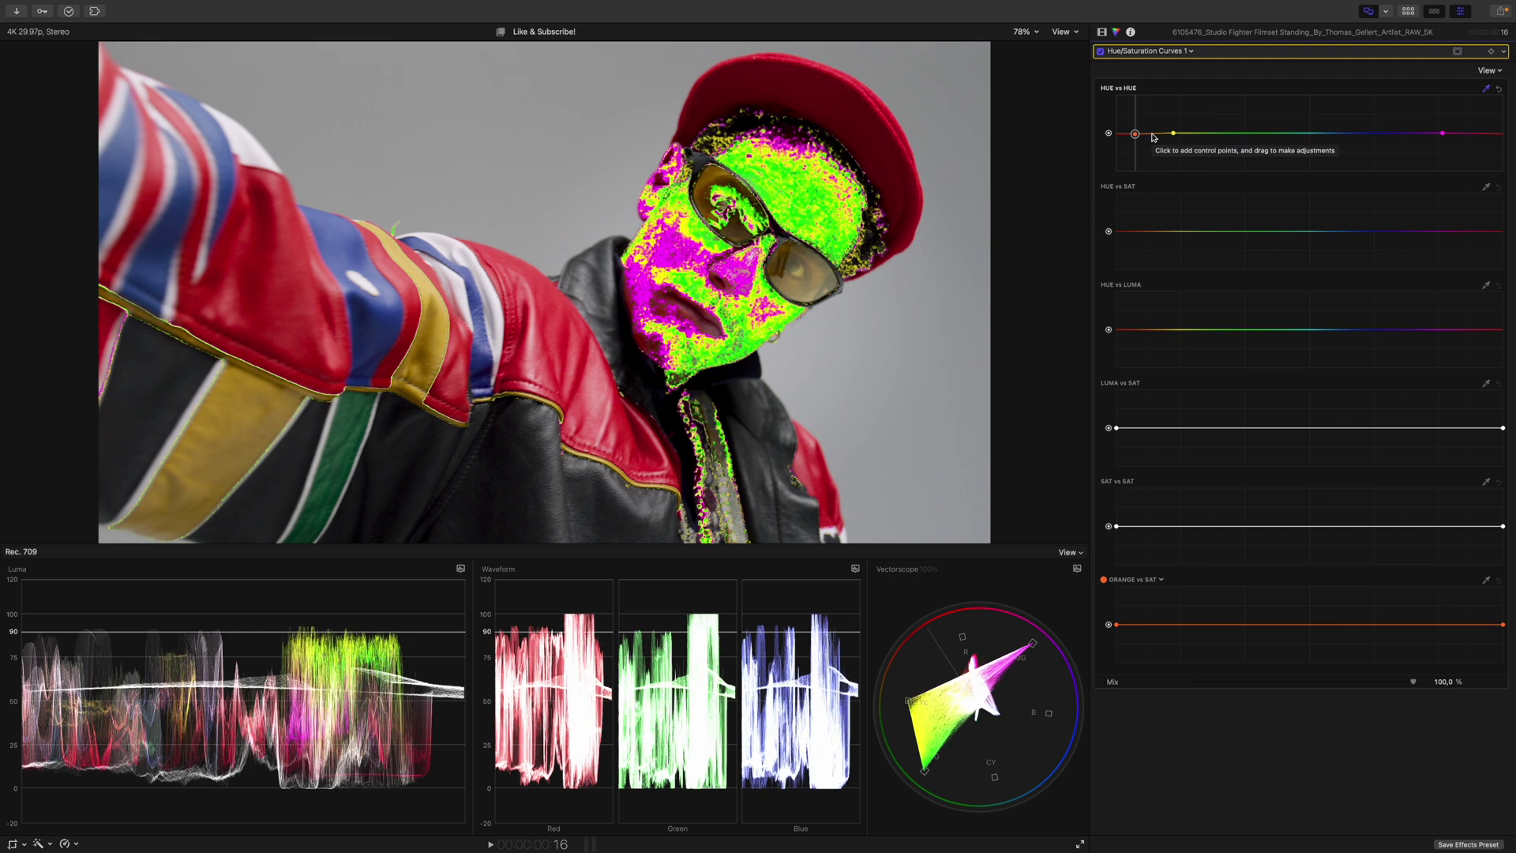
# Add Hue vs Hue control points and lower the curve's red end.
pyautogui.click(1151, 134)
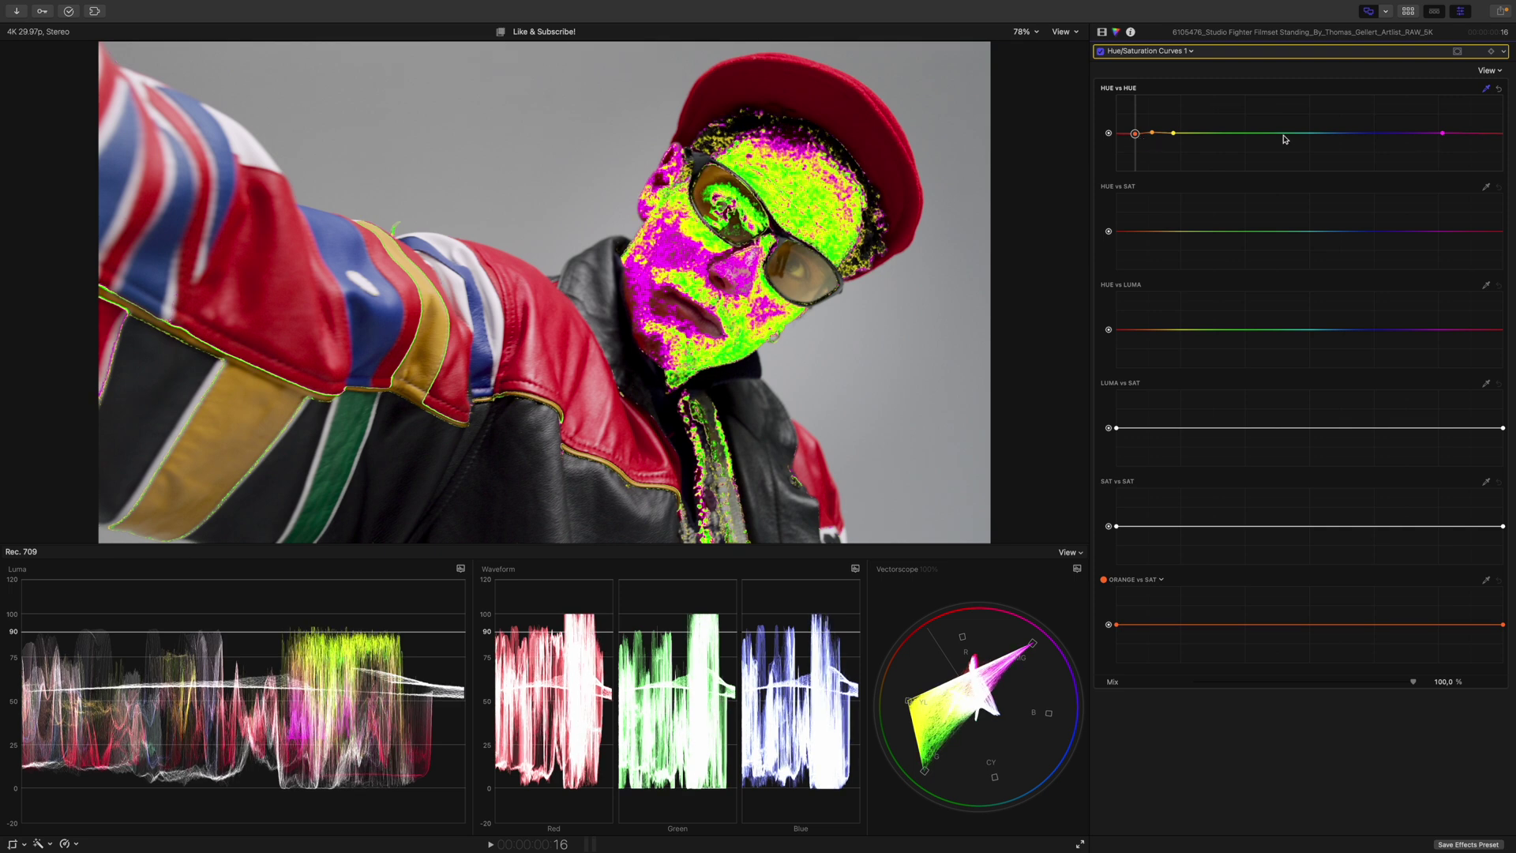
pyautogui.click(1501, 135)
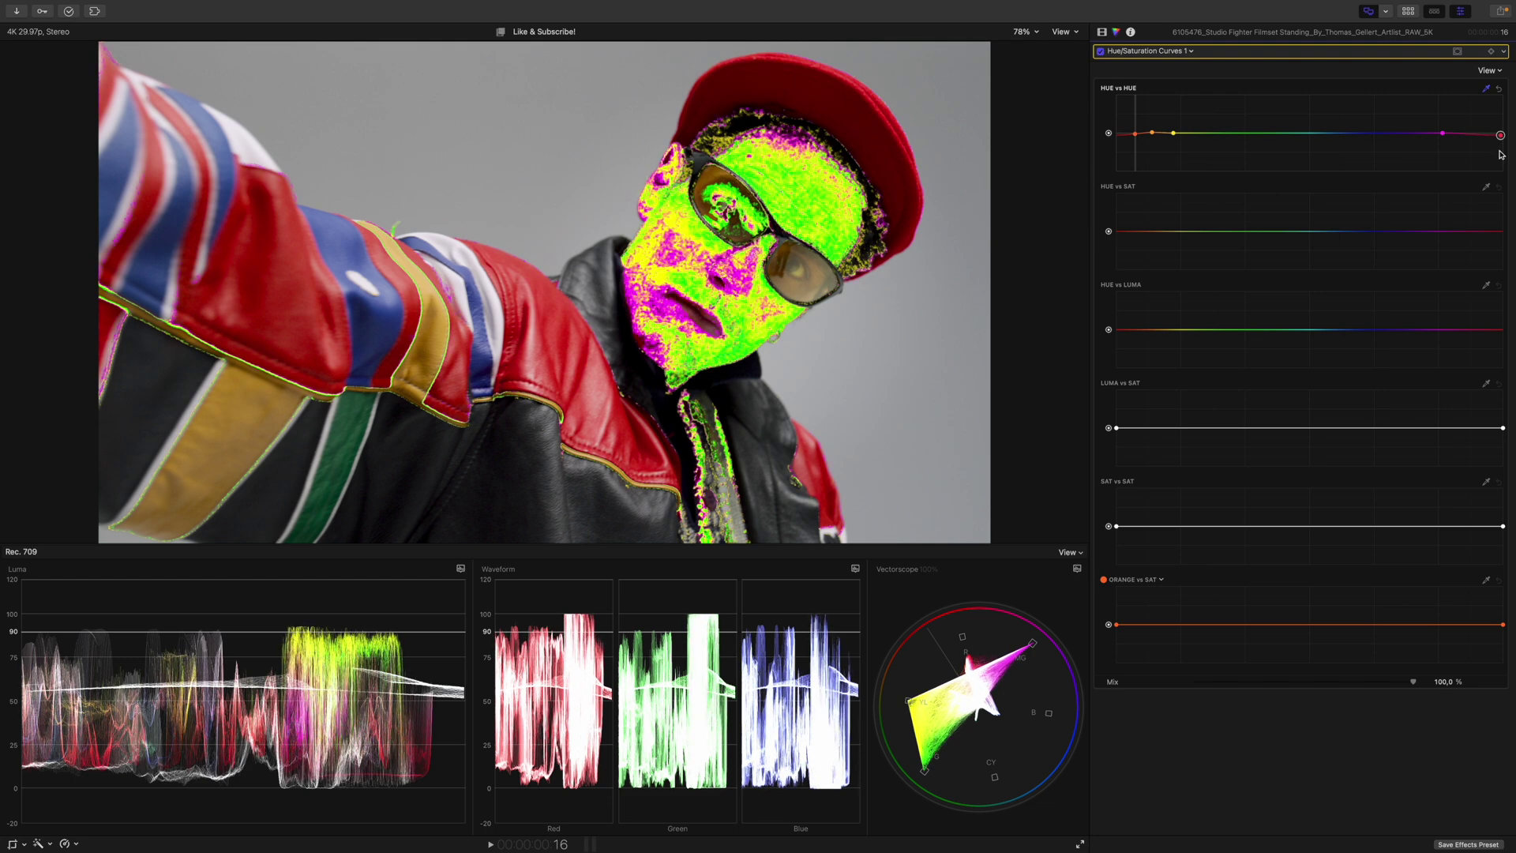
pyautogui.moveTo(1501, 155); pyautogui.dragTo(1501, 169)
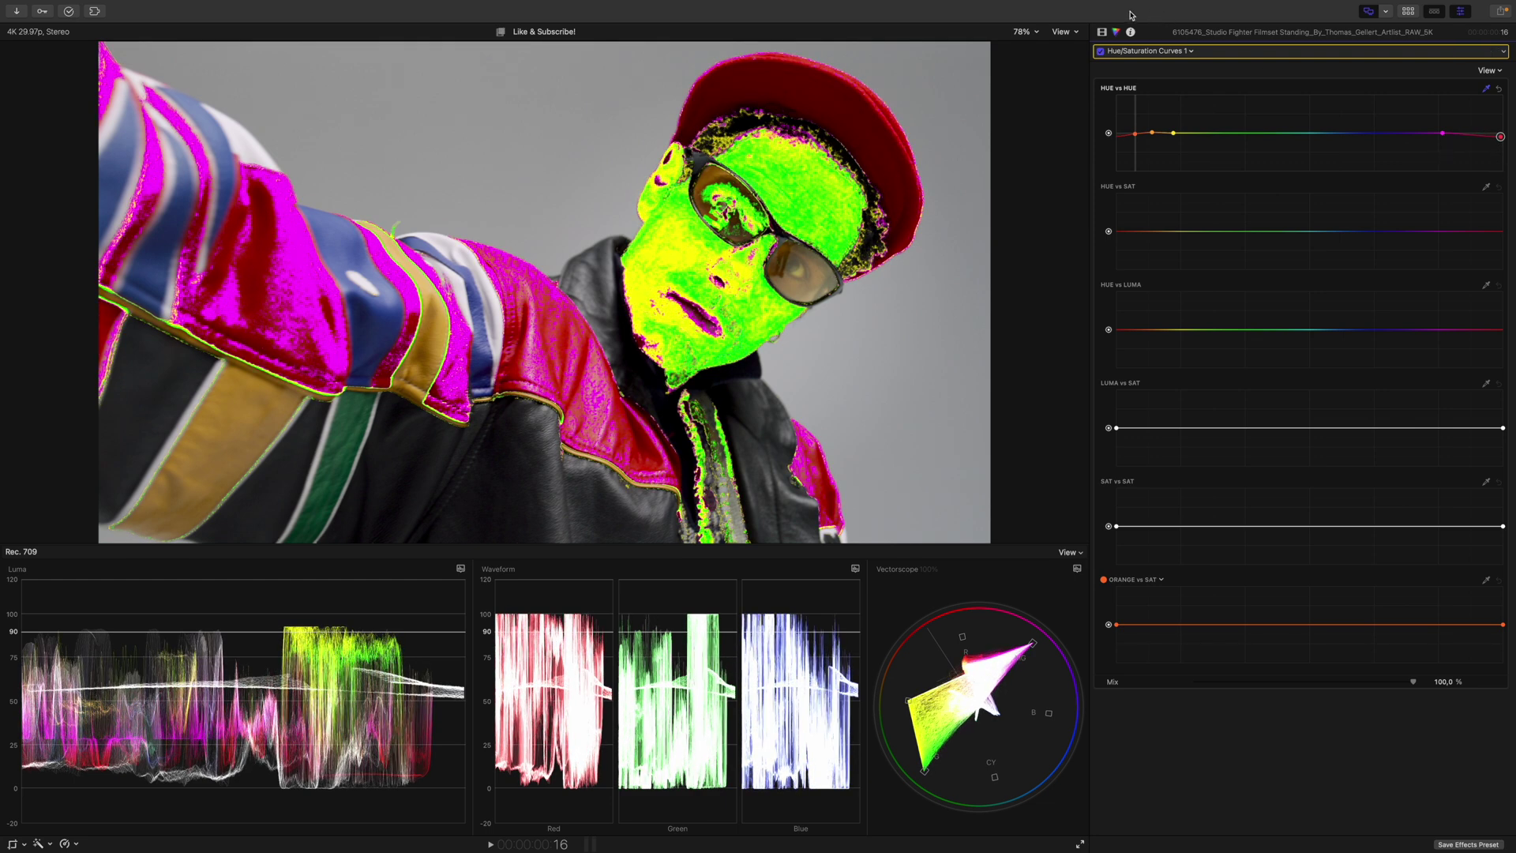
# Turn off False Colours, then toggle Hue/Saturation Curves 1 off and on twice, leaving it enabled.
pyautogui.click(1102, 31)
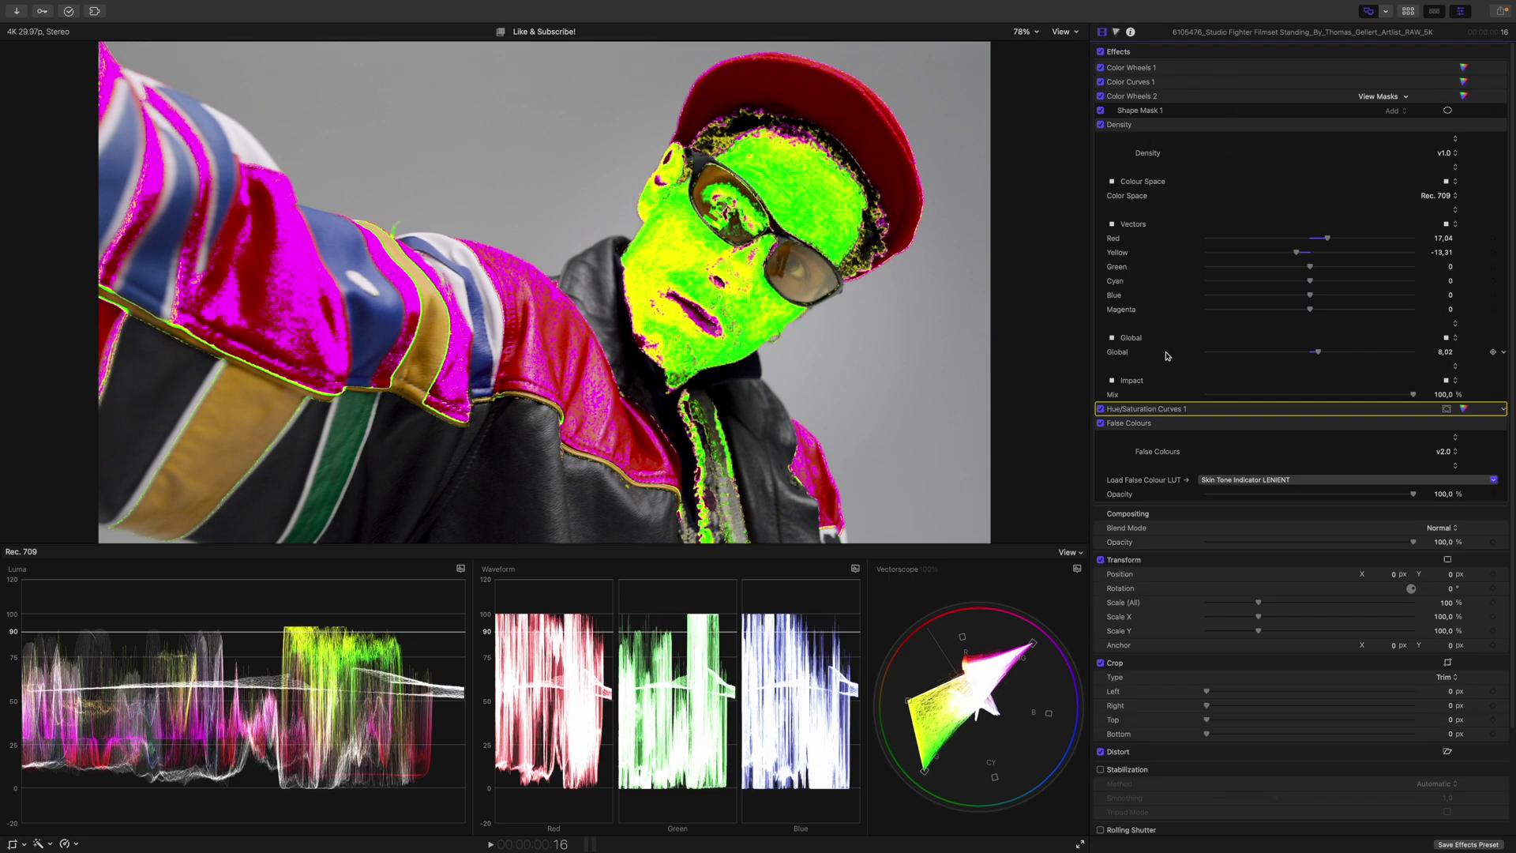
pyautogui.click(1101, 424)
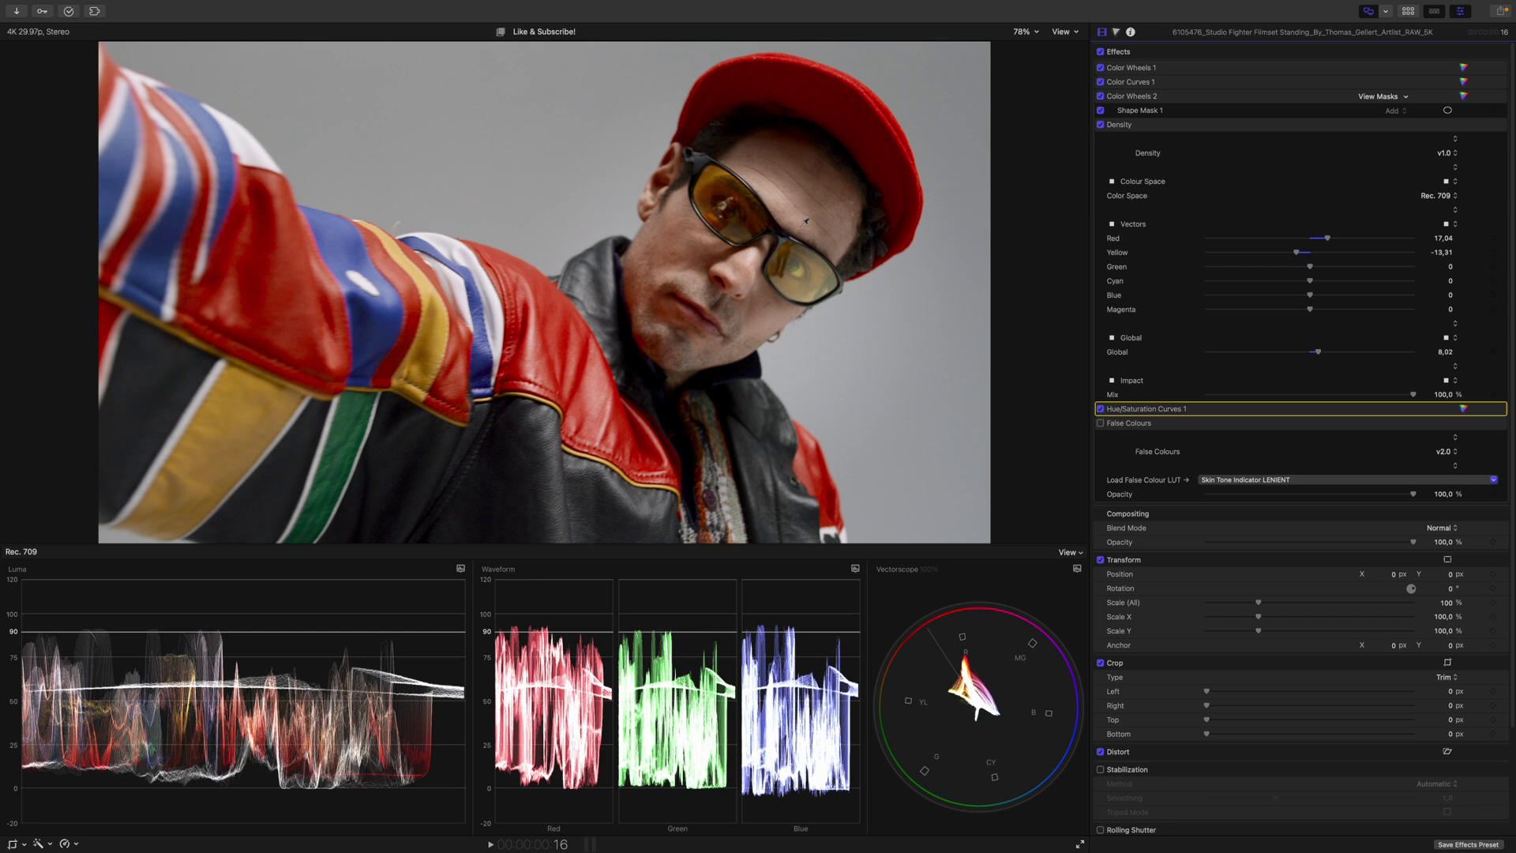
pyautogui.click(1101, 409)
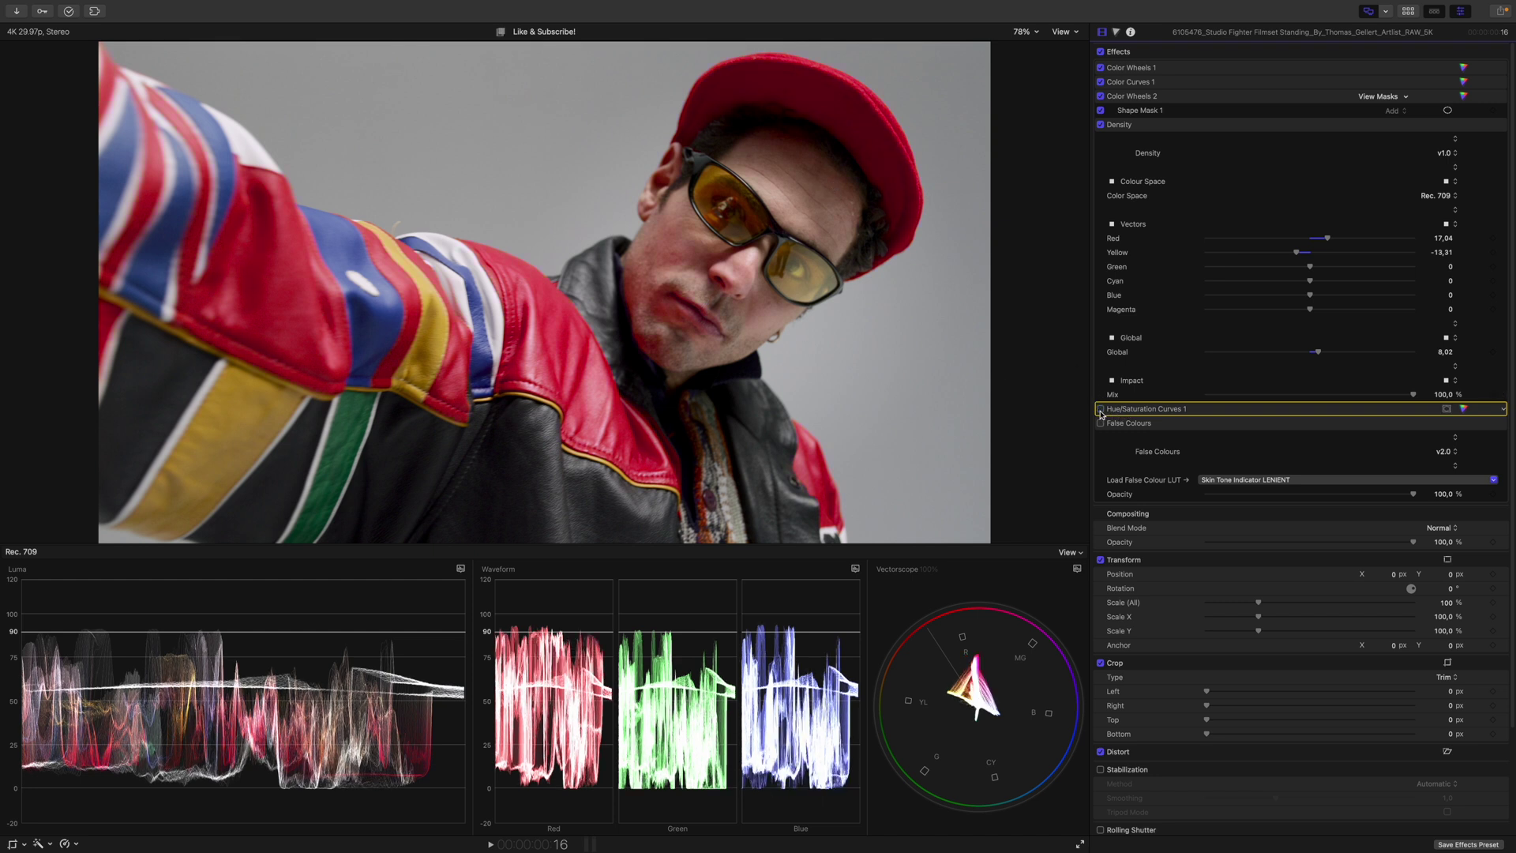
pyautogui.click(1101, 409)
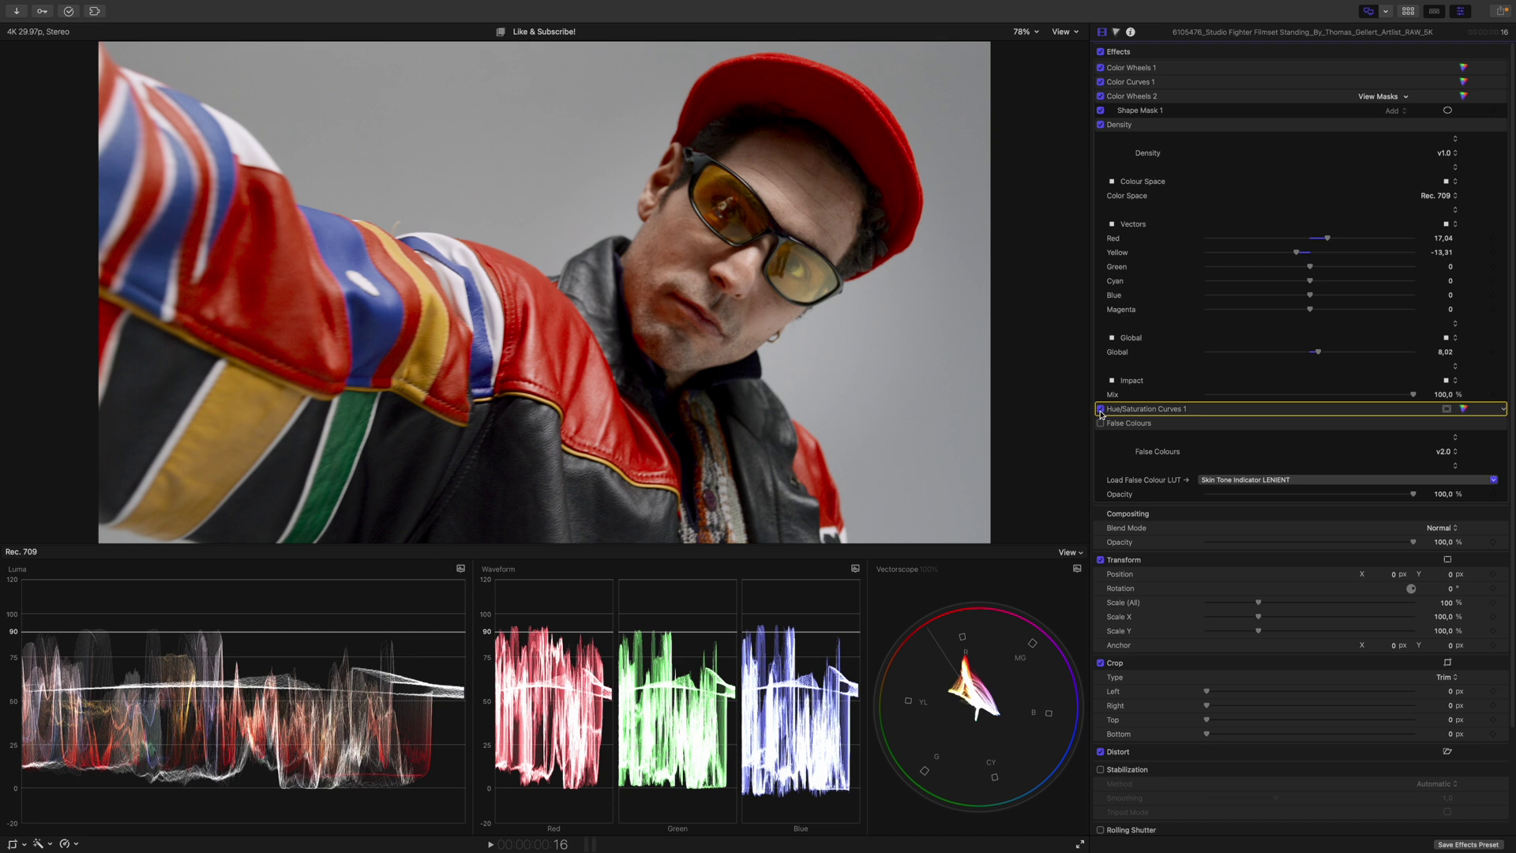
pyautogui.click(1101, 409)
pyautogui.click(1101, 409)
# Nudge the Hue vs Hue control point slightly right and turn the skin-tone overlay back on.
pyautogui.click(1462, 409)
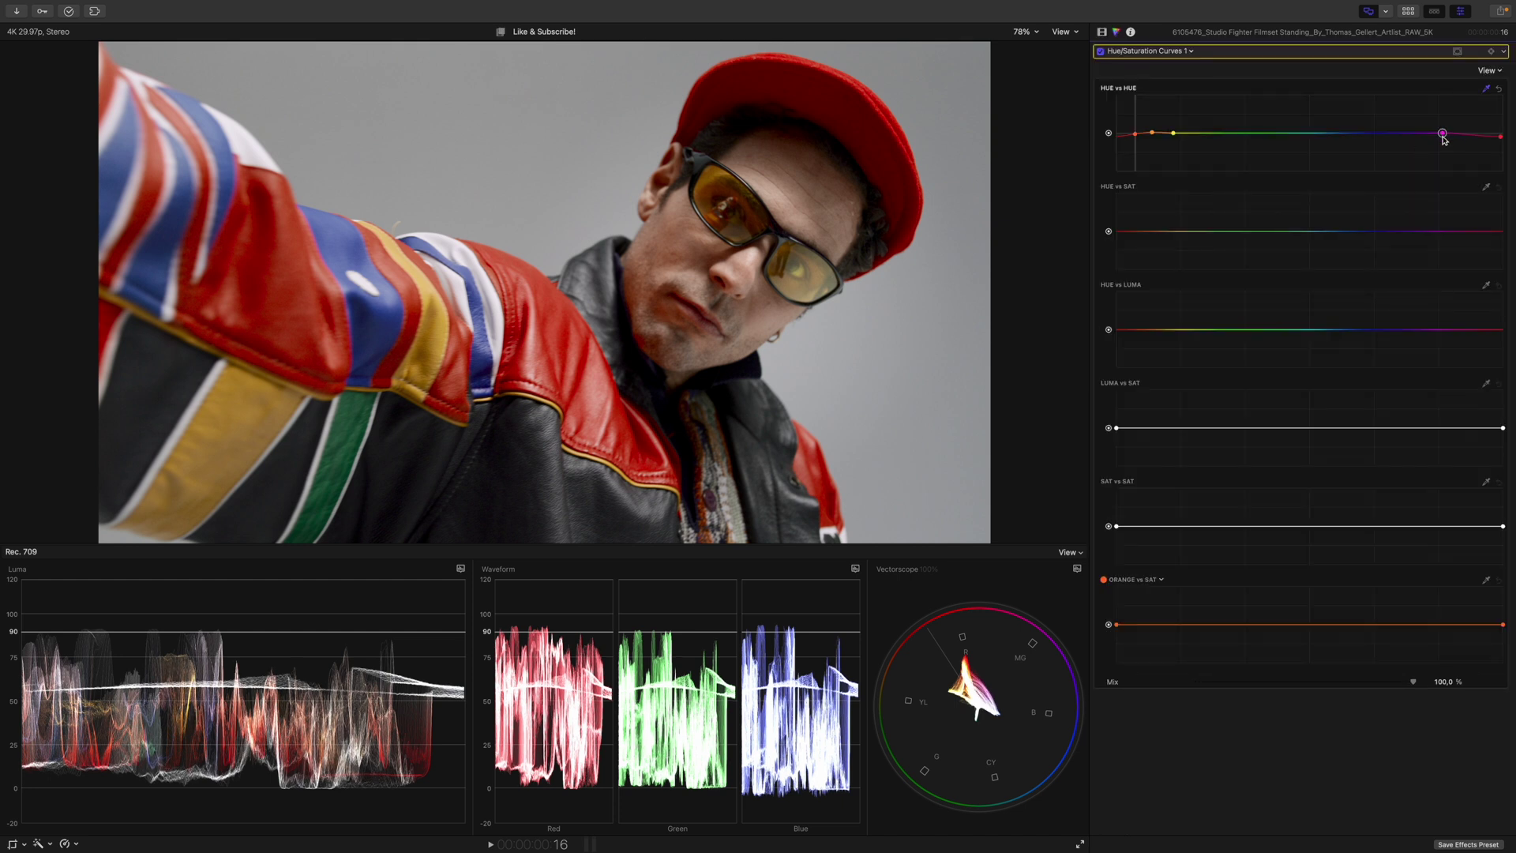
pyautogui.moveTo(1443, 140); pyautogui.dragTo(1478, 139)
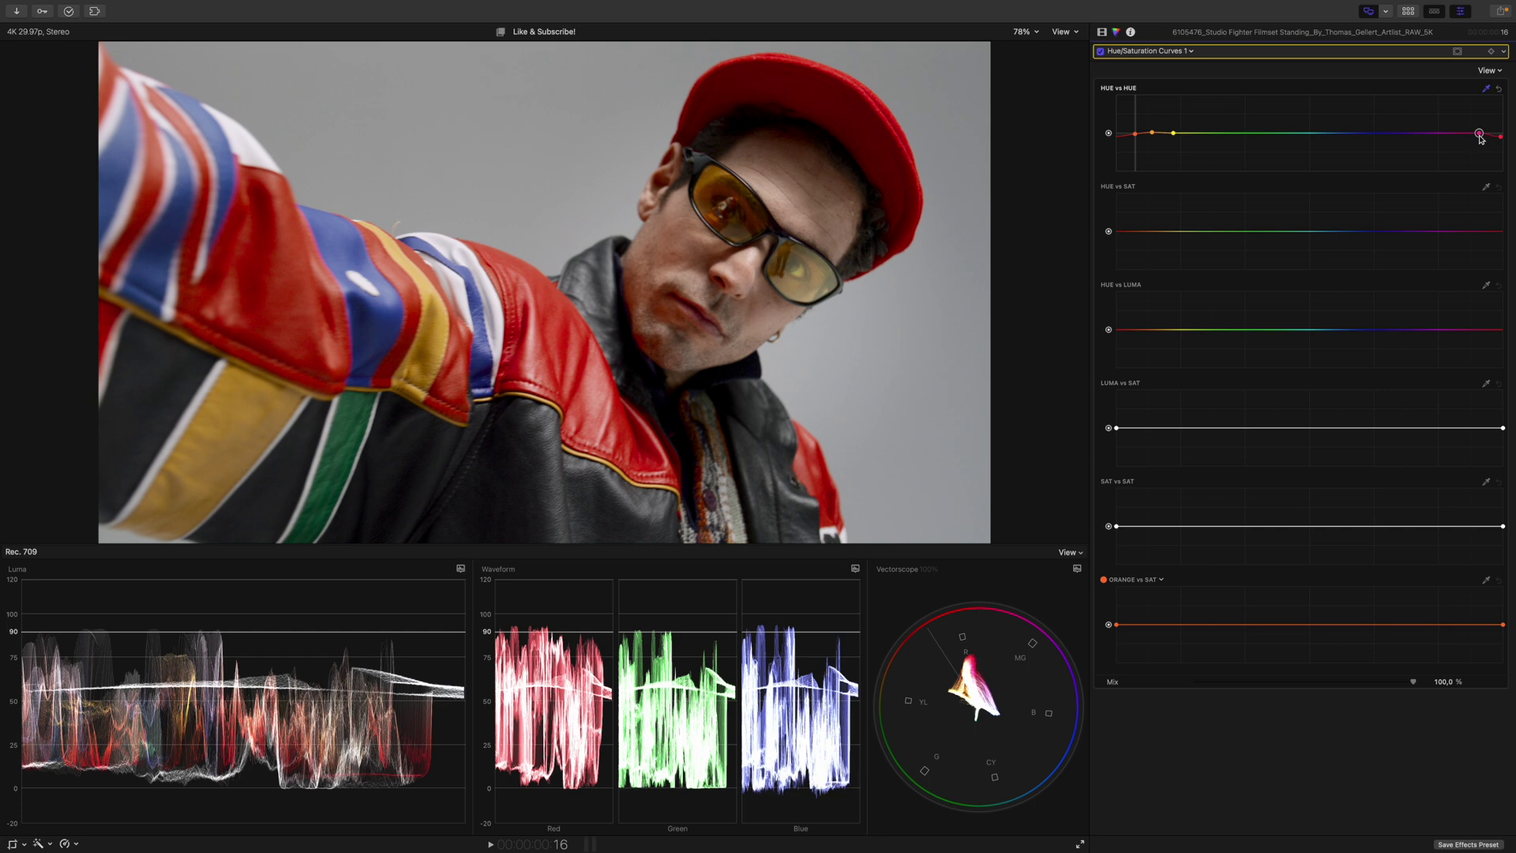
pyautogui.click(1101, 32)
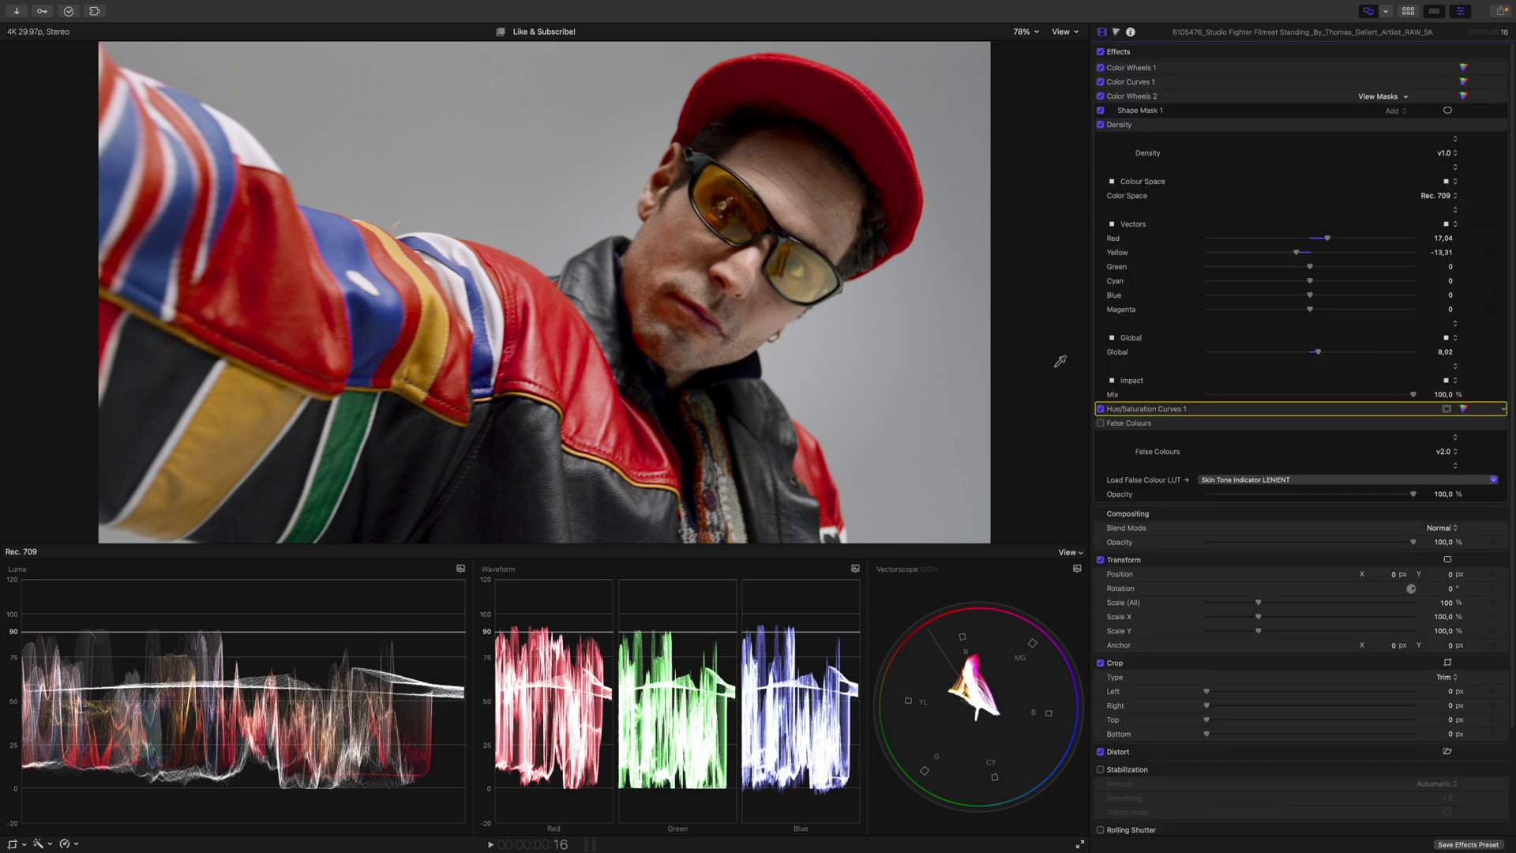
pyautogui.click(1100, 424)
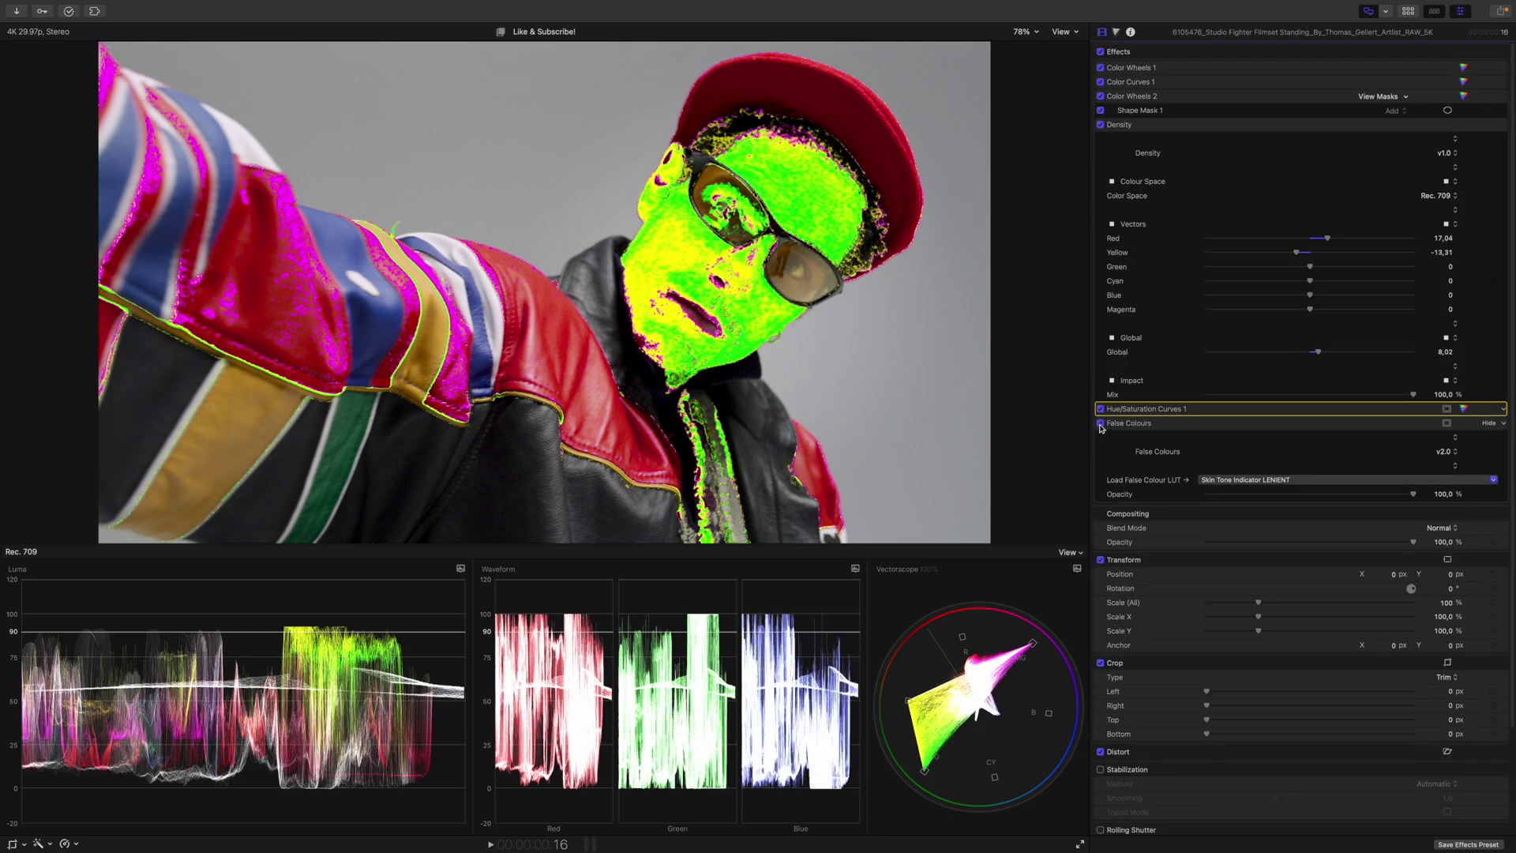
# Adjust the Hue vs Hue curve's right endpoint so the face reads greener.
pyautogui.click(1467, 410)
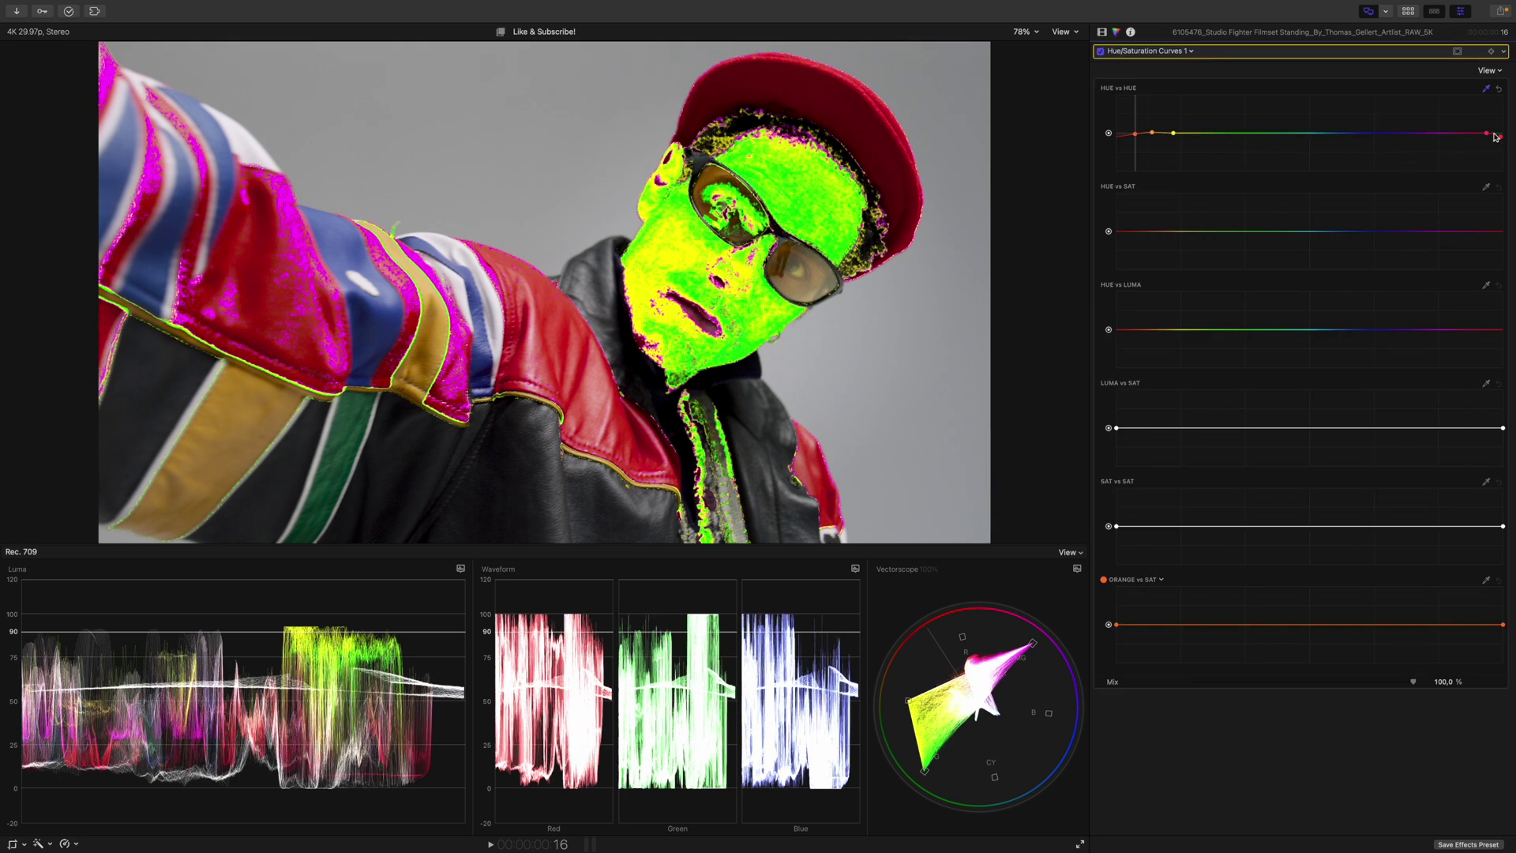
pyautogui.moveTo(1500, 139); pyautogui.dragTo(1500, 134)
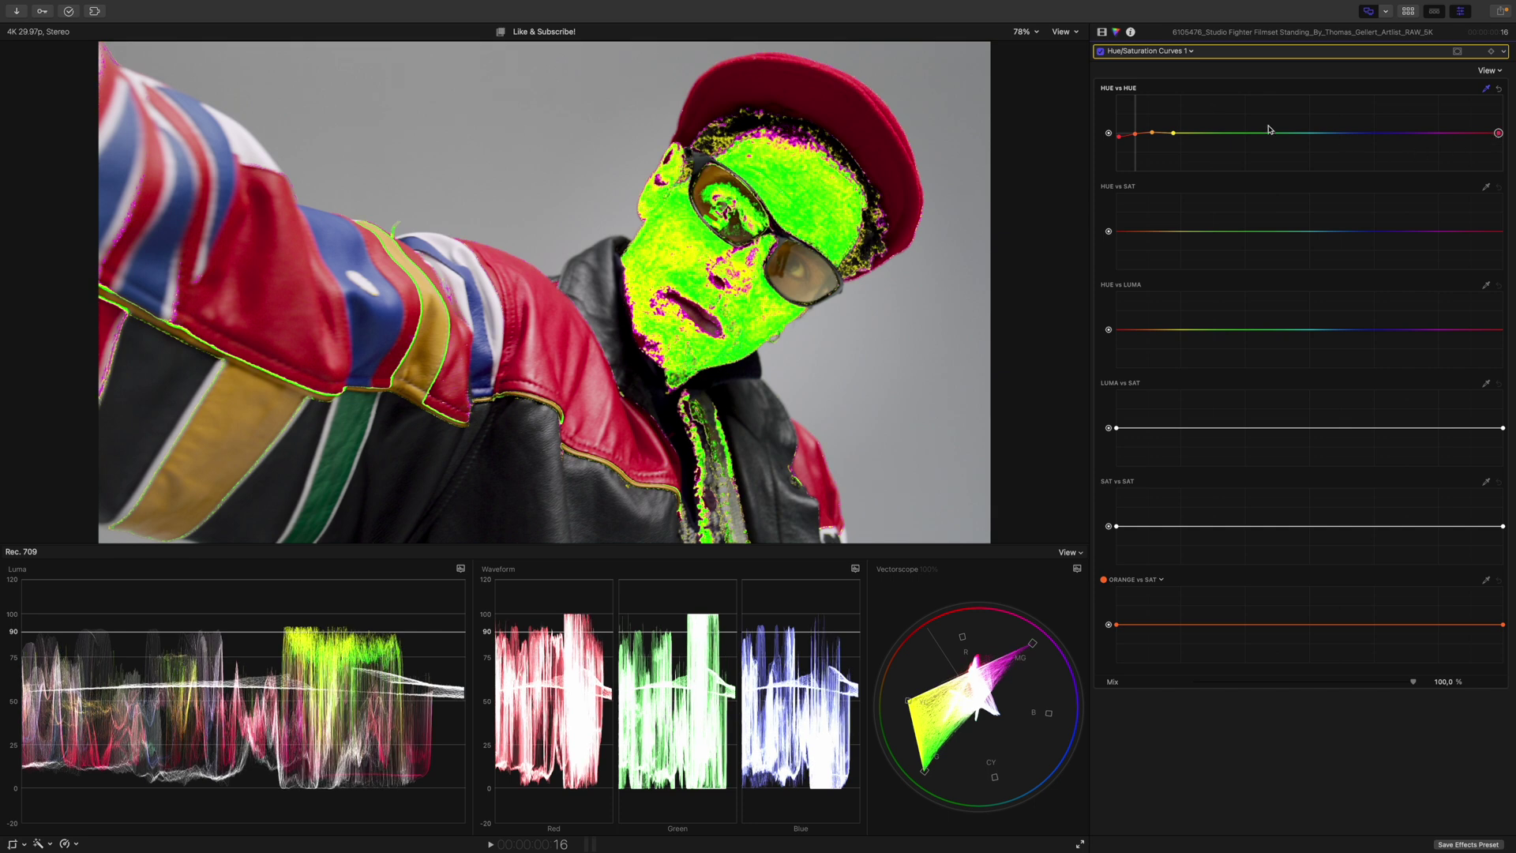
pyautogui.click(1102, 31)
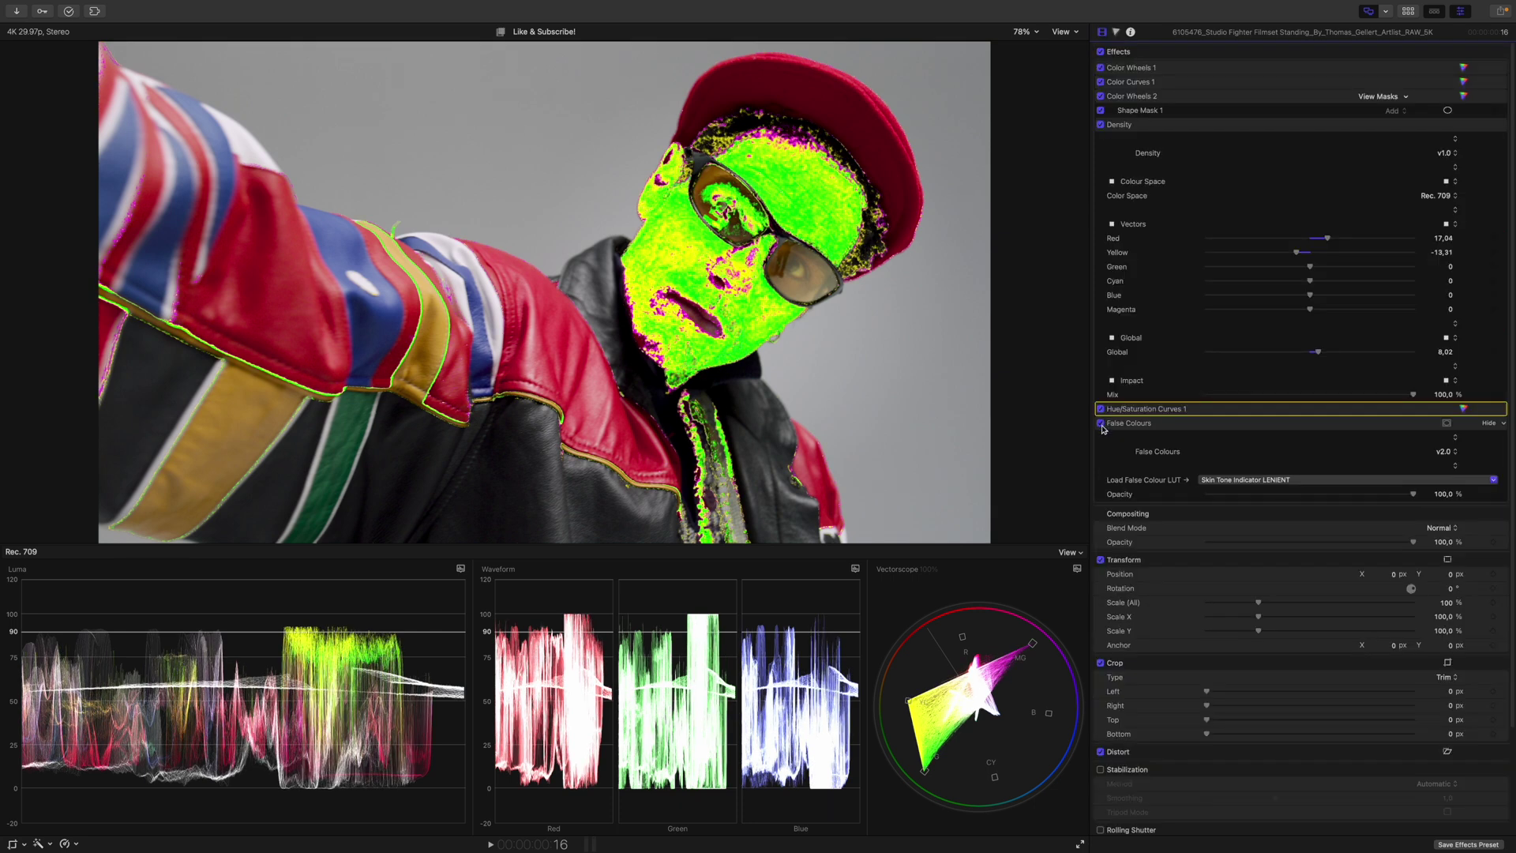
# Turn off the skin-tone overlay and toggle Hue/Saturation Curves 1 off and on, ending enabled.
pyautogui.click(1101, 424)
pyautogui.click(1101, 409)
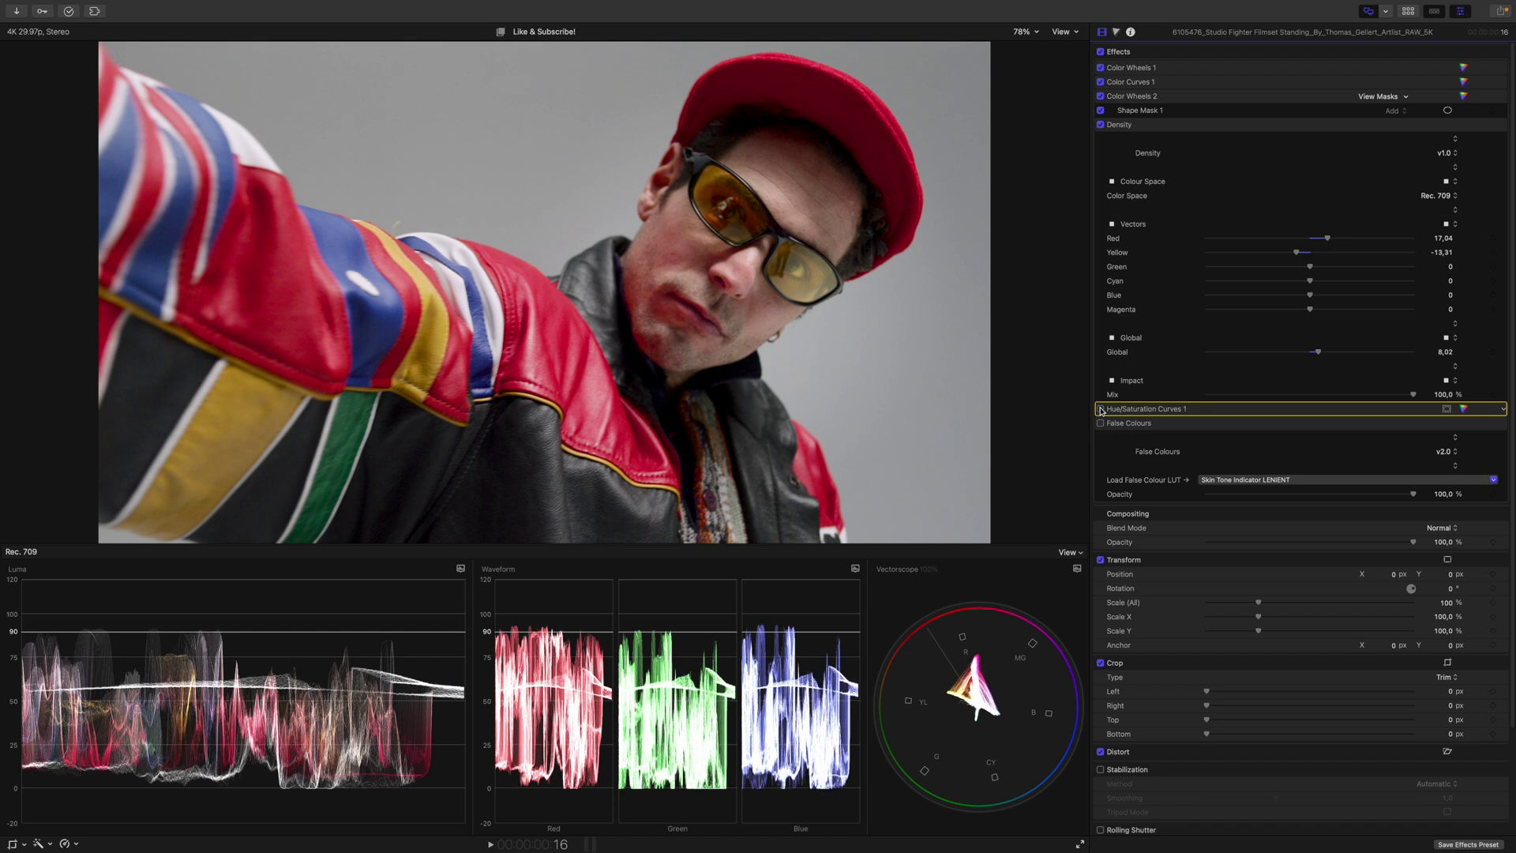
pyautogui.click(1102, 409)
pyautogui.click(1102, 409)
pyautogui.click(1102, 409)
pyautogui.click(1101, 409)
pyautogui.click(1102, 410)
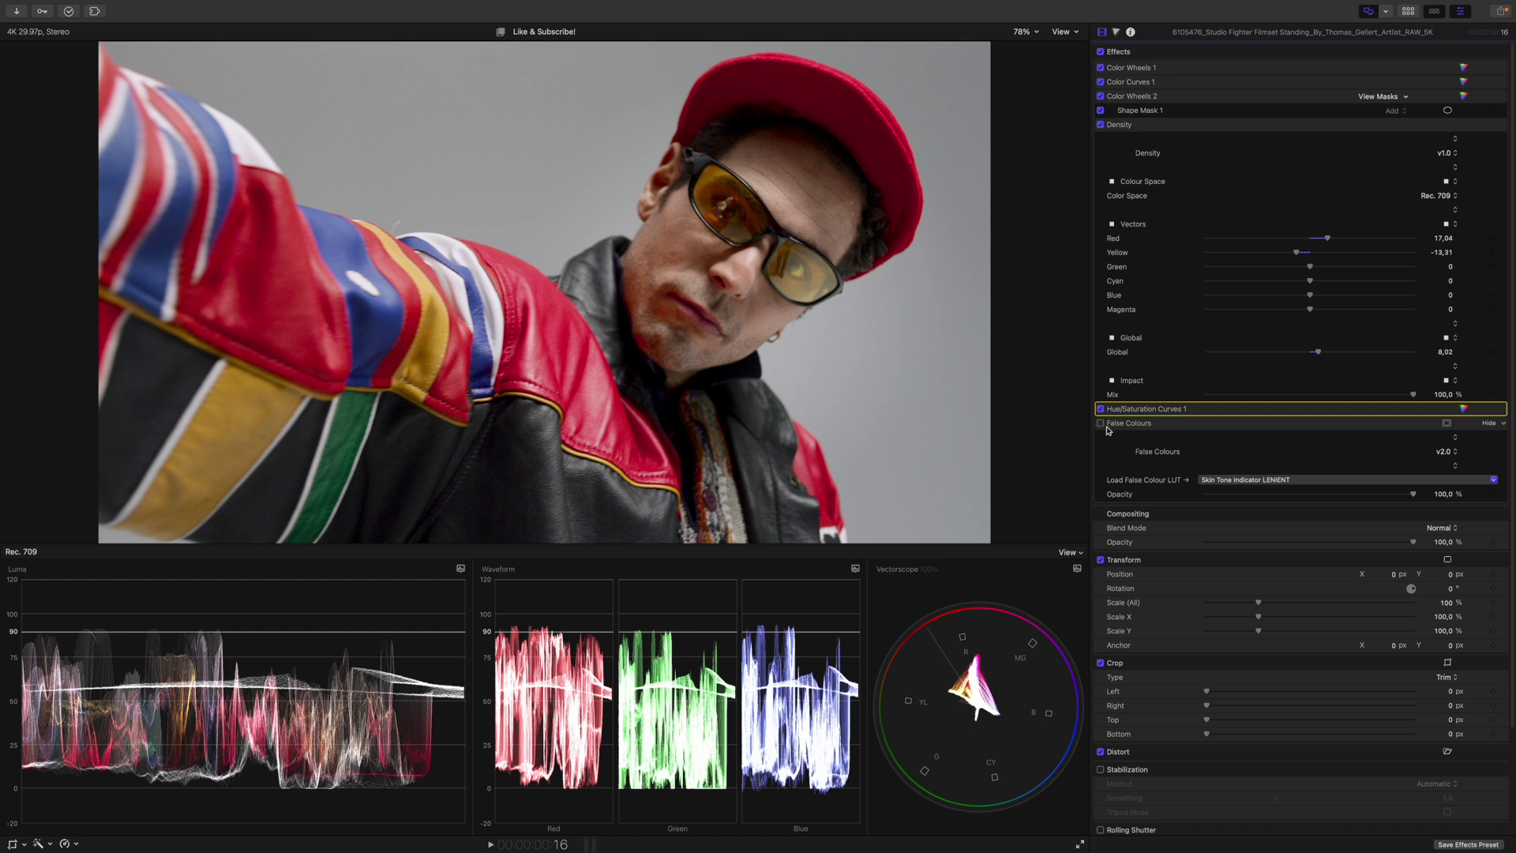
pyautogui.click(1101, 409)
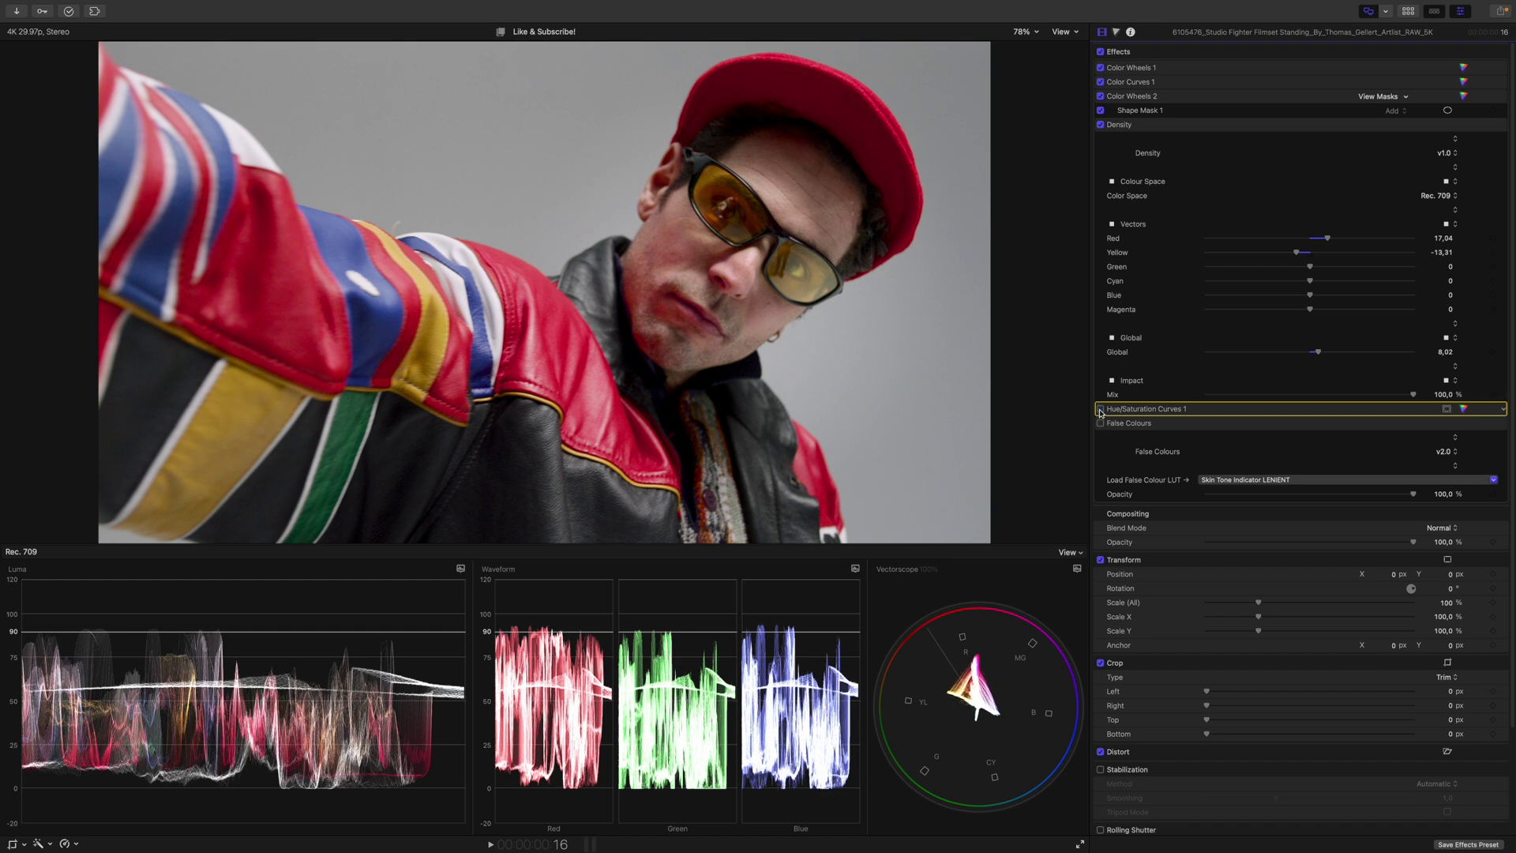
pyautogui.click(1101, 409)
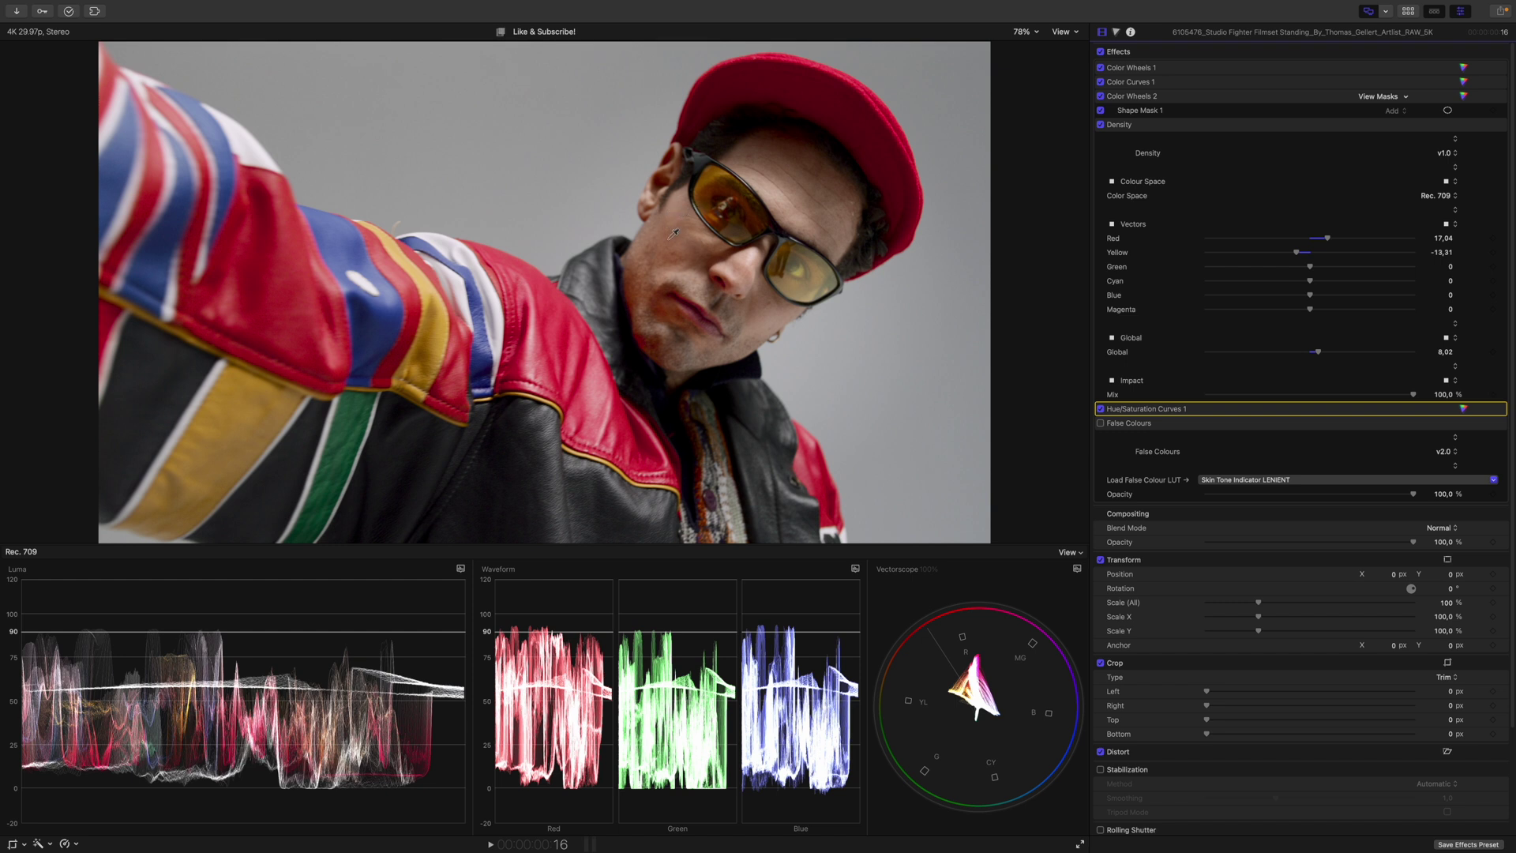
pyautogui.click(1101, 409)
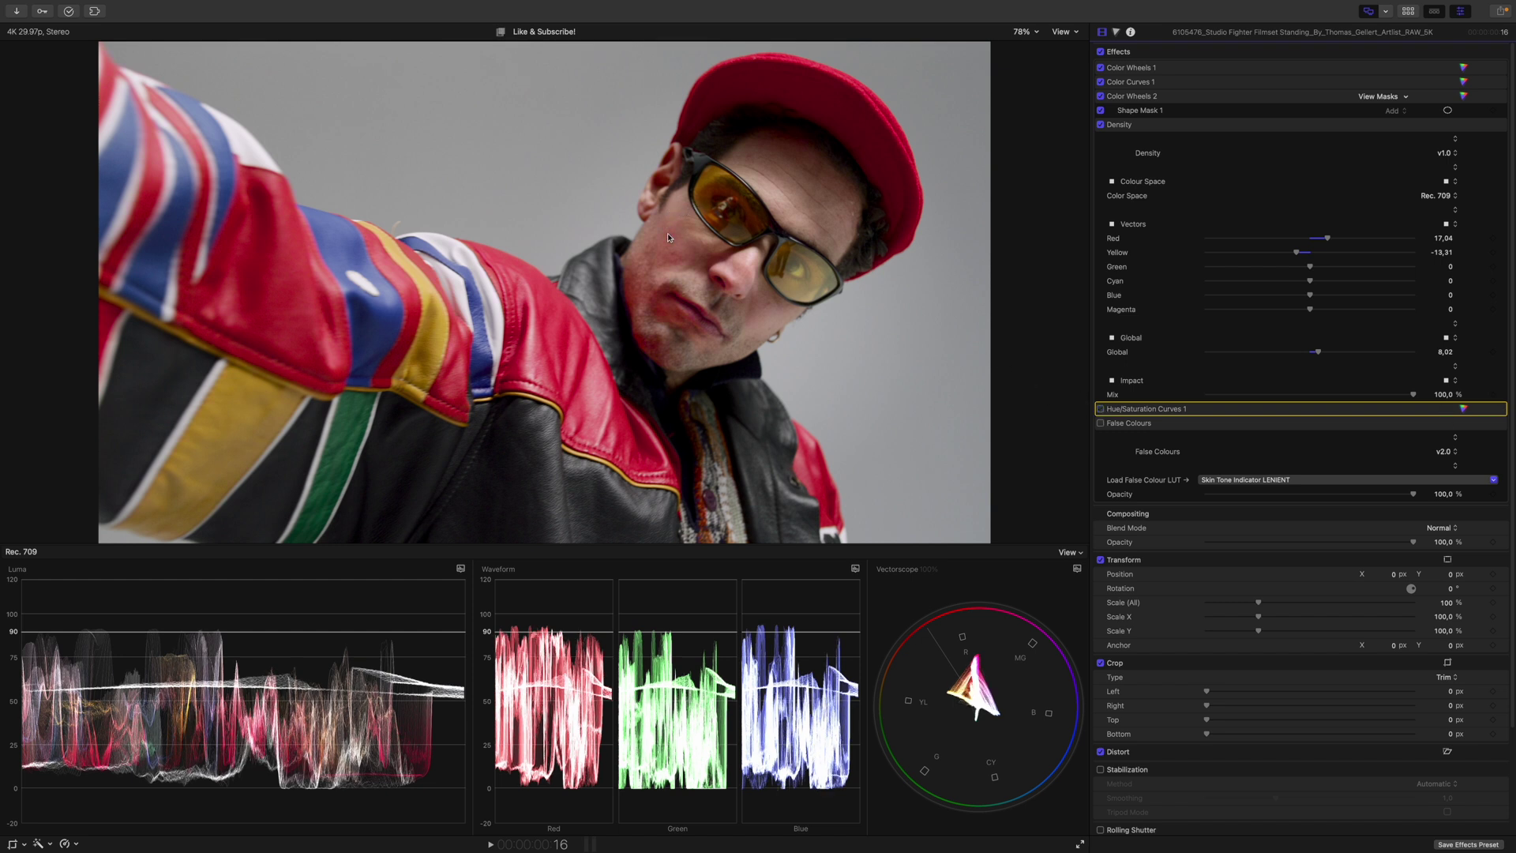
pyautogui.click(1100, 409)
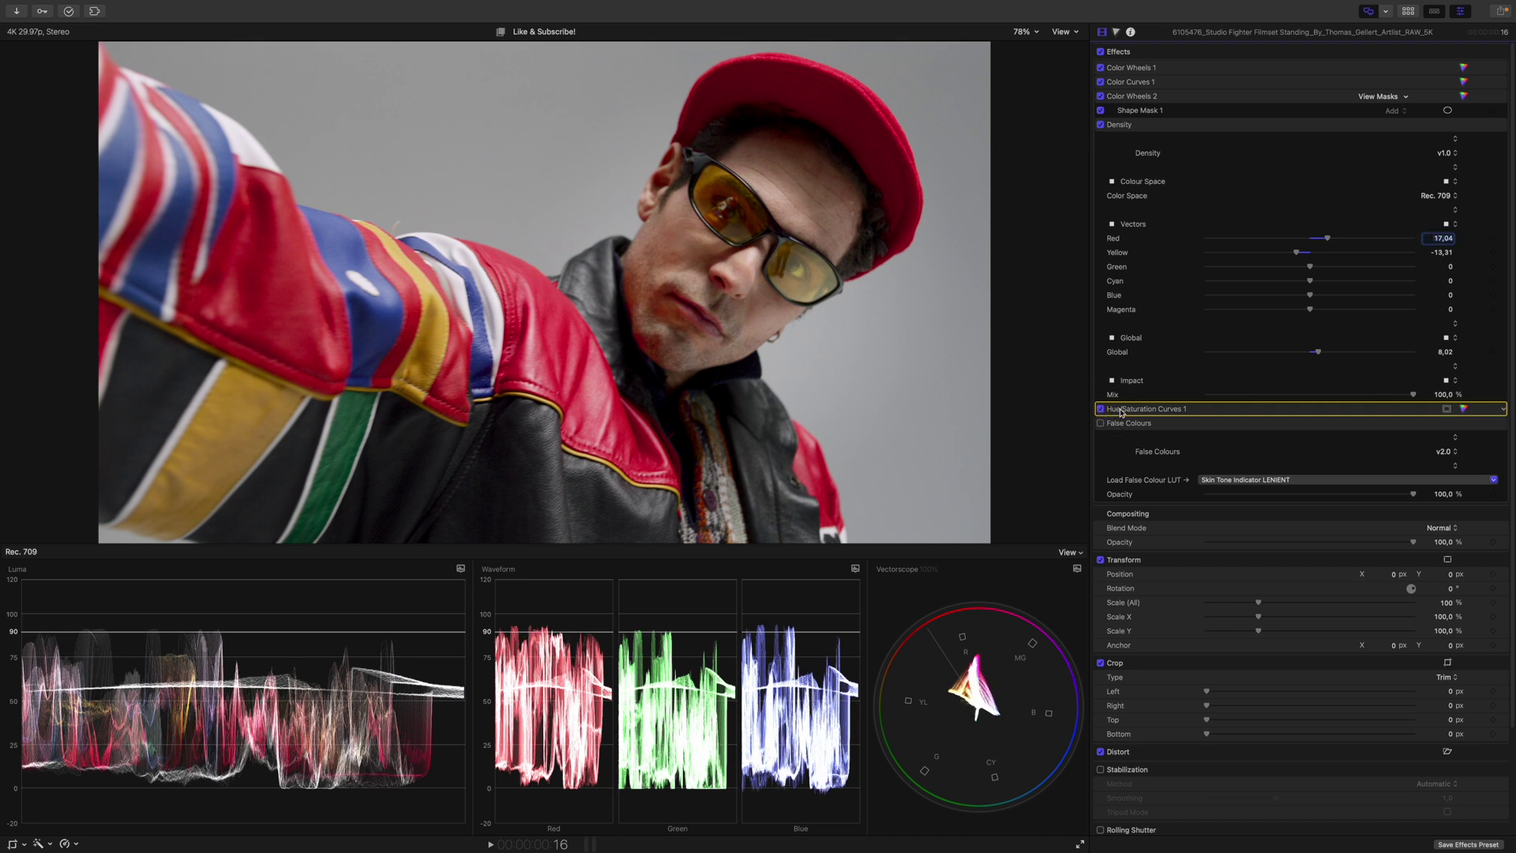
# View the man's face at 200% with Hue/Saturation Curves 1 enabled, then fit the frame.
pyautogui.click(1024, 32)
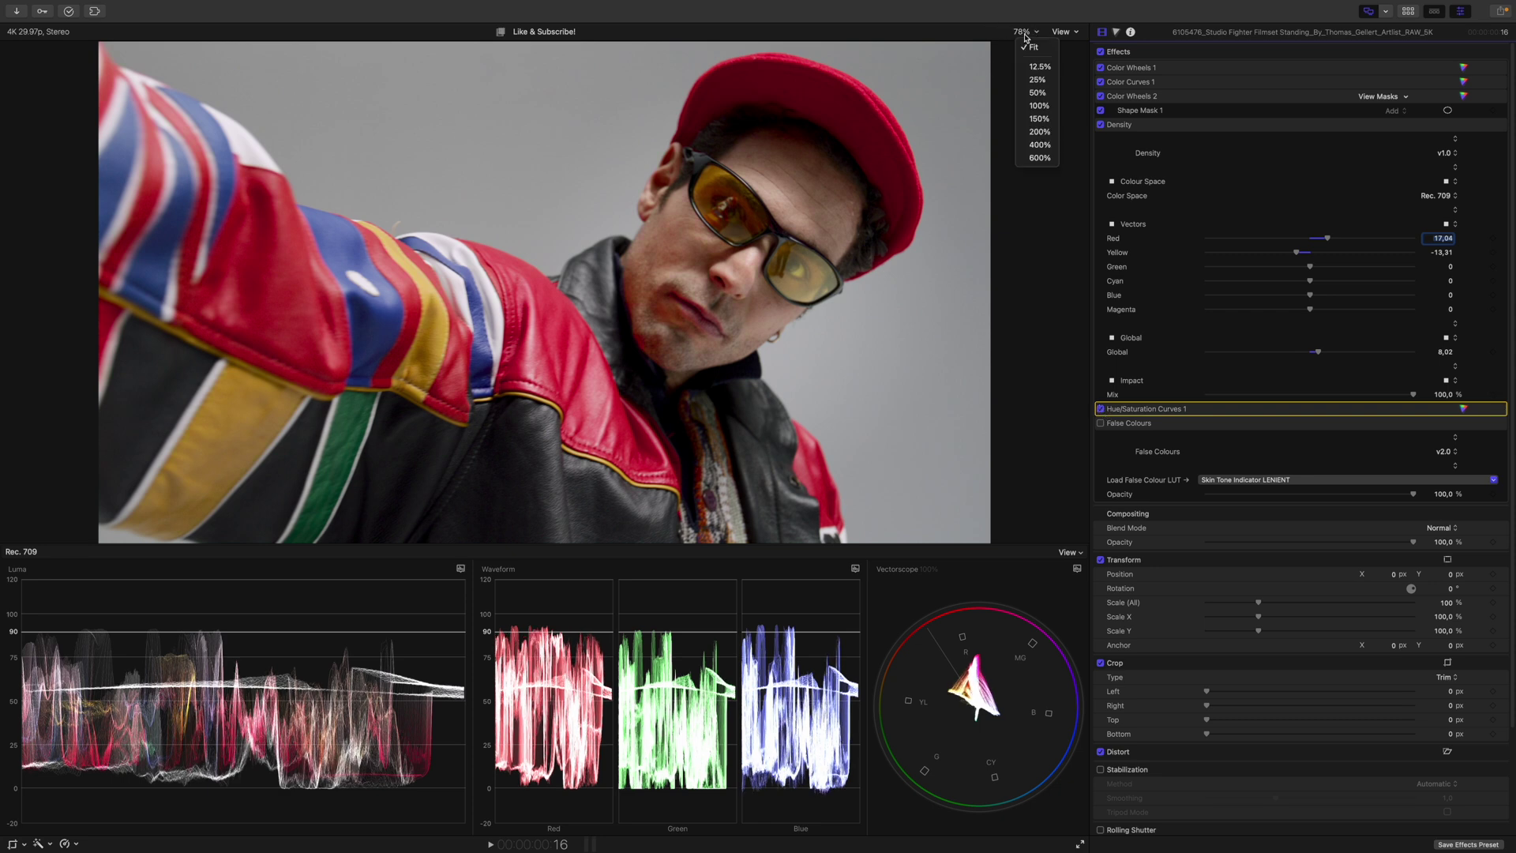
pyautogui.click(1038, 131)
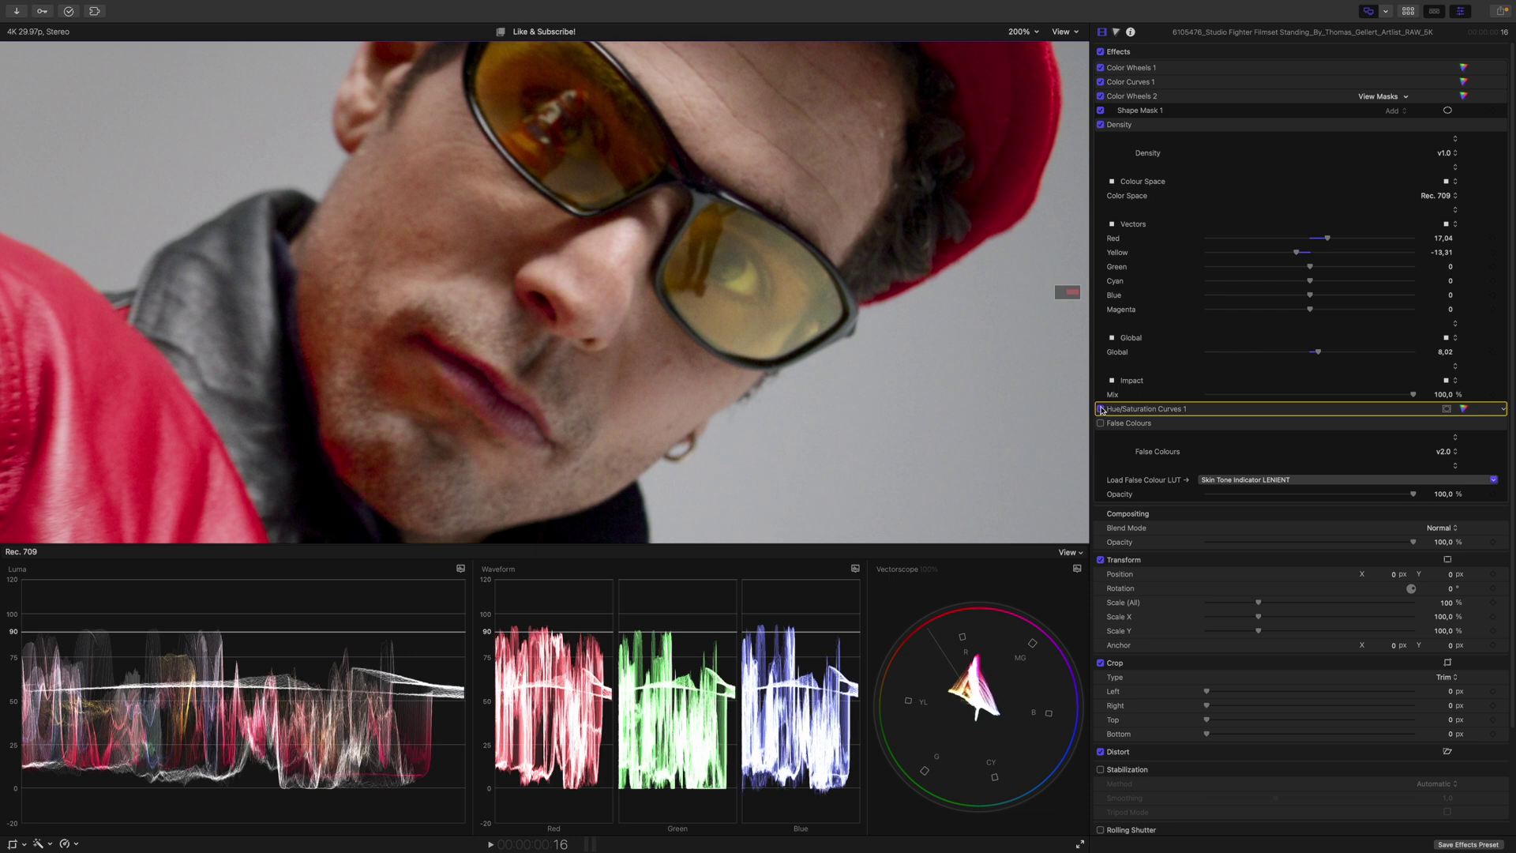
pyautogui.click(1101, 409)
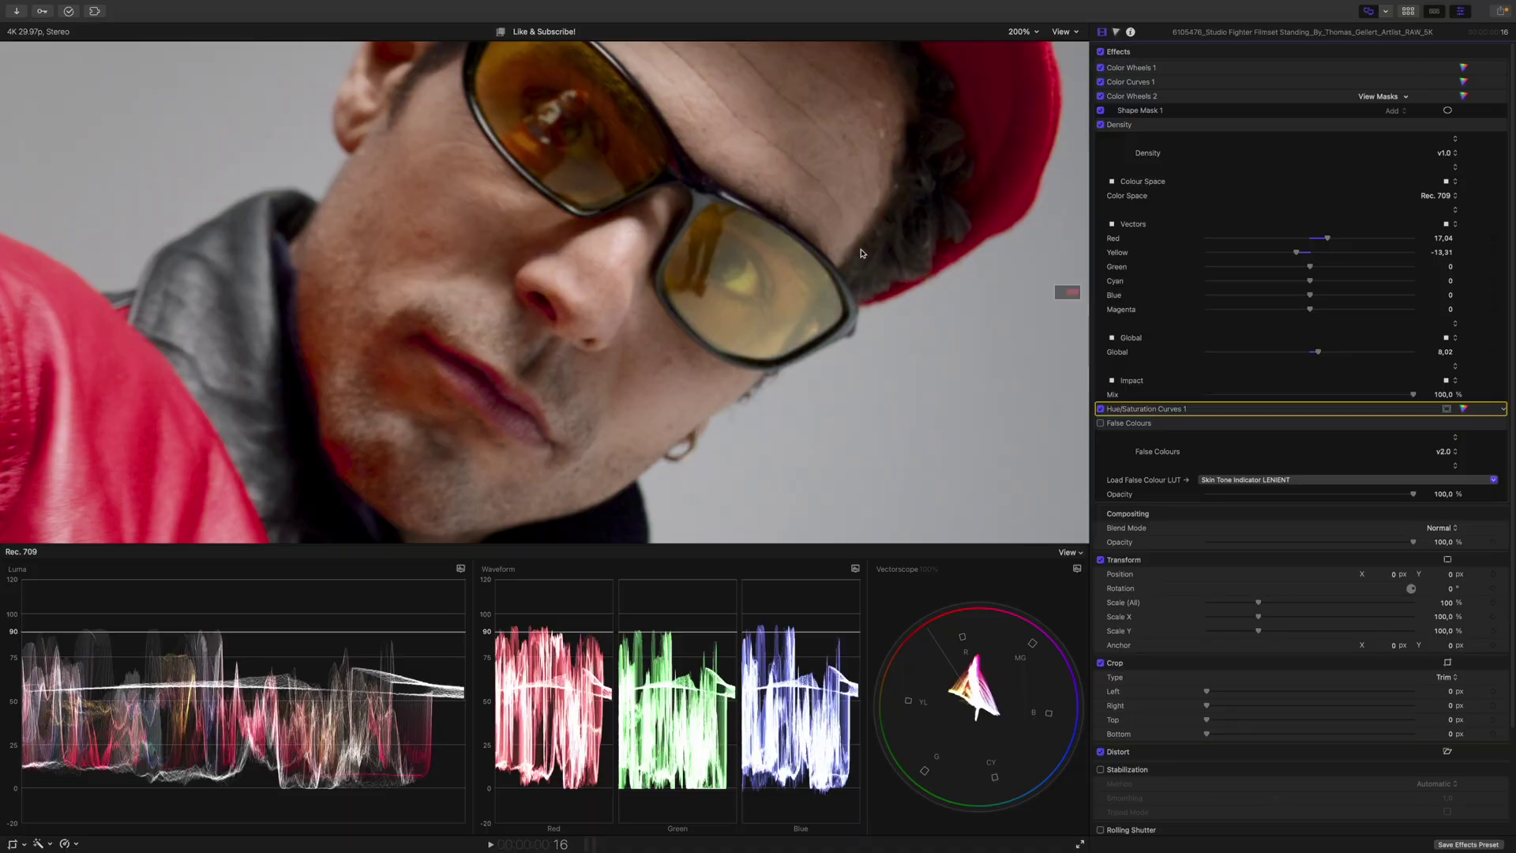
pyautogui.click(1017, 35)
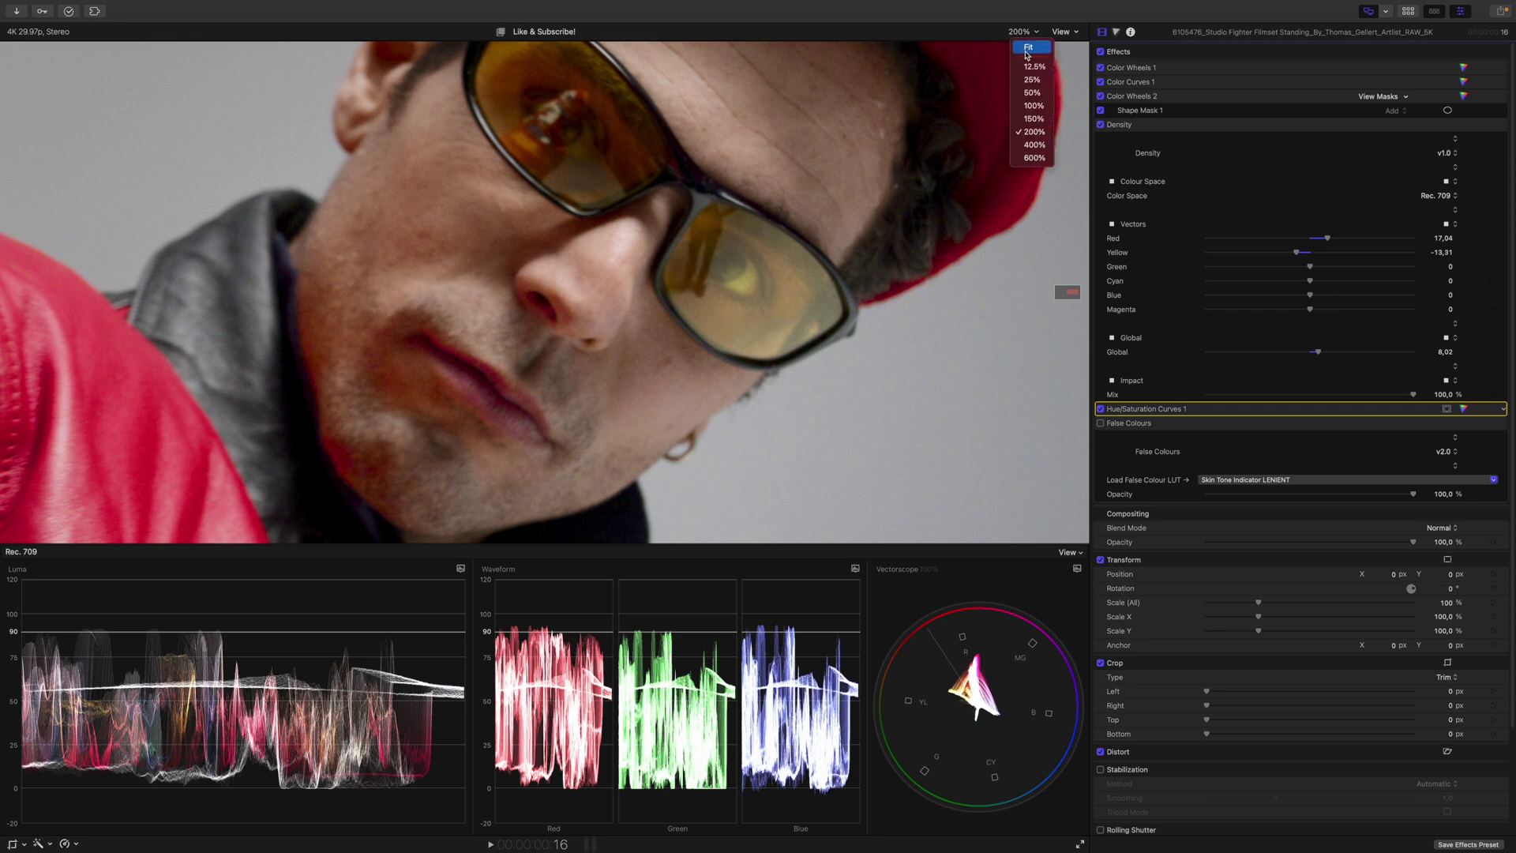
# Fit the viewer and apply the False Colours effect to the Adjustment Layer.
pyautogui.click(1026, 57)
pyautogui.click(1368, 11)
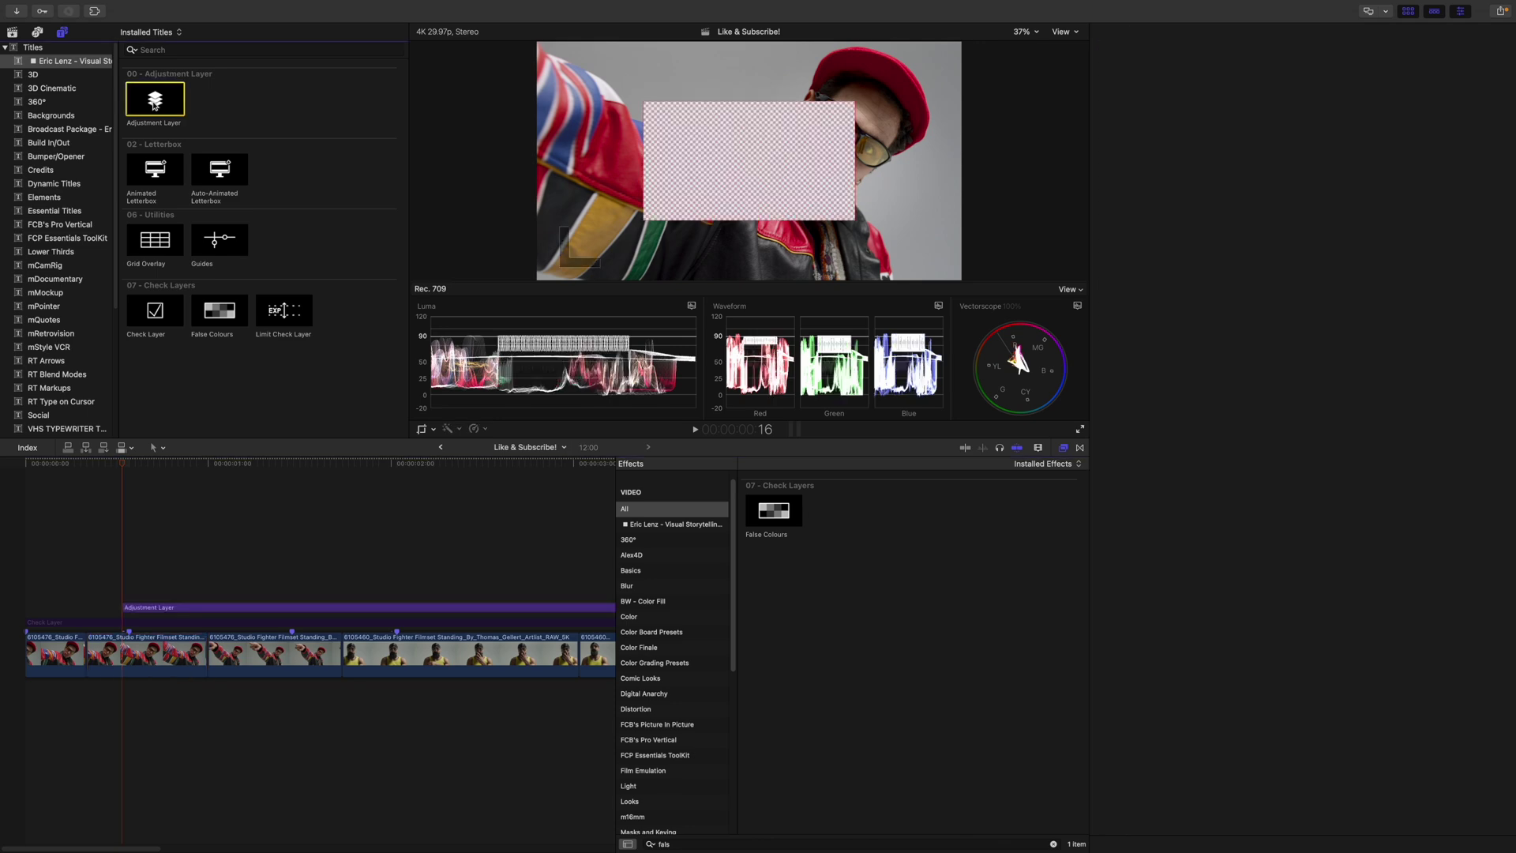
pyautogui.click(749, 514)
pyautogui.moveTo(749, 514); pyautogui.dragTo(197, 609)
# Load the EL - False Colours Skin Tone Indicator LUT and scrub the timeline across shots.
pyautogui.click(1402, 11)
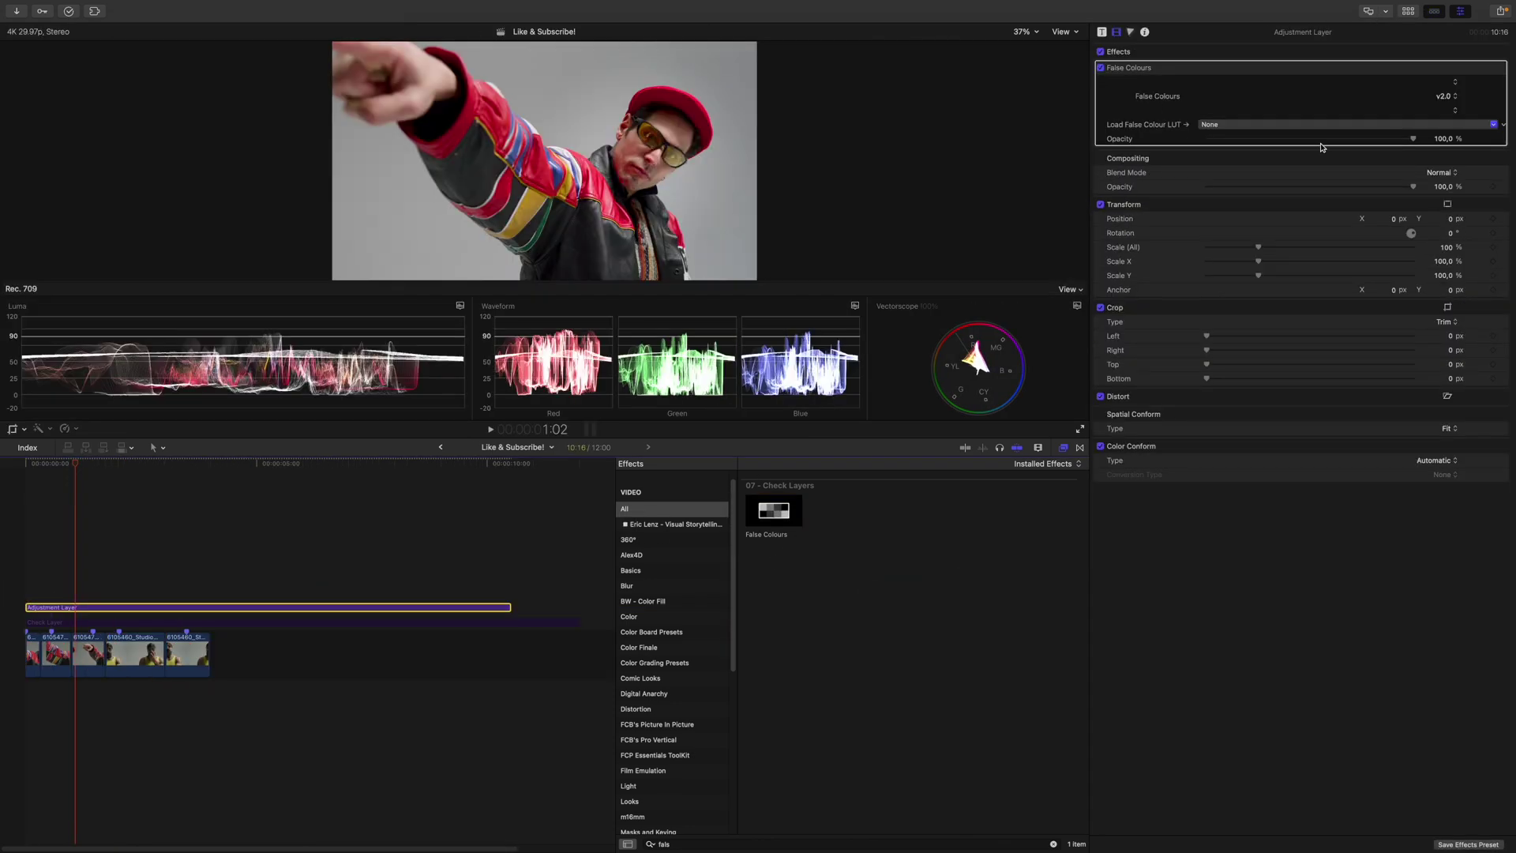
pyautogui.click(1229, 125)
pyautogui.moveTo(1261, 170)
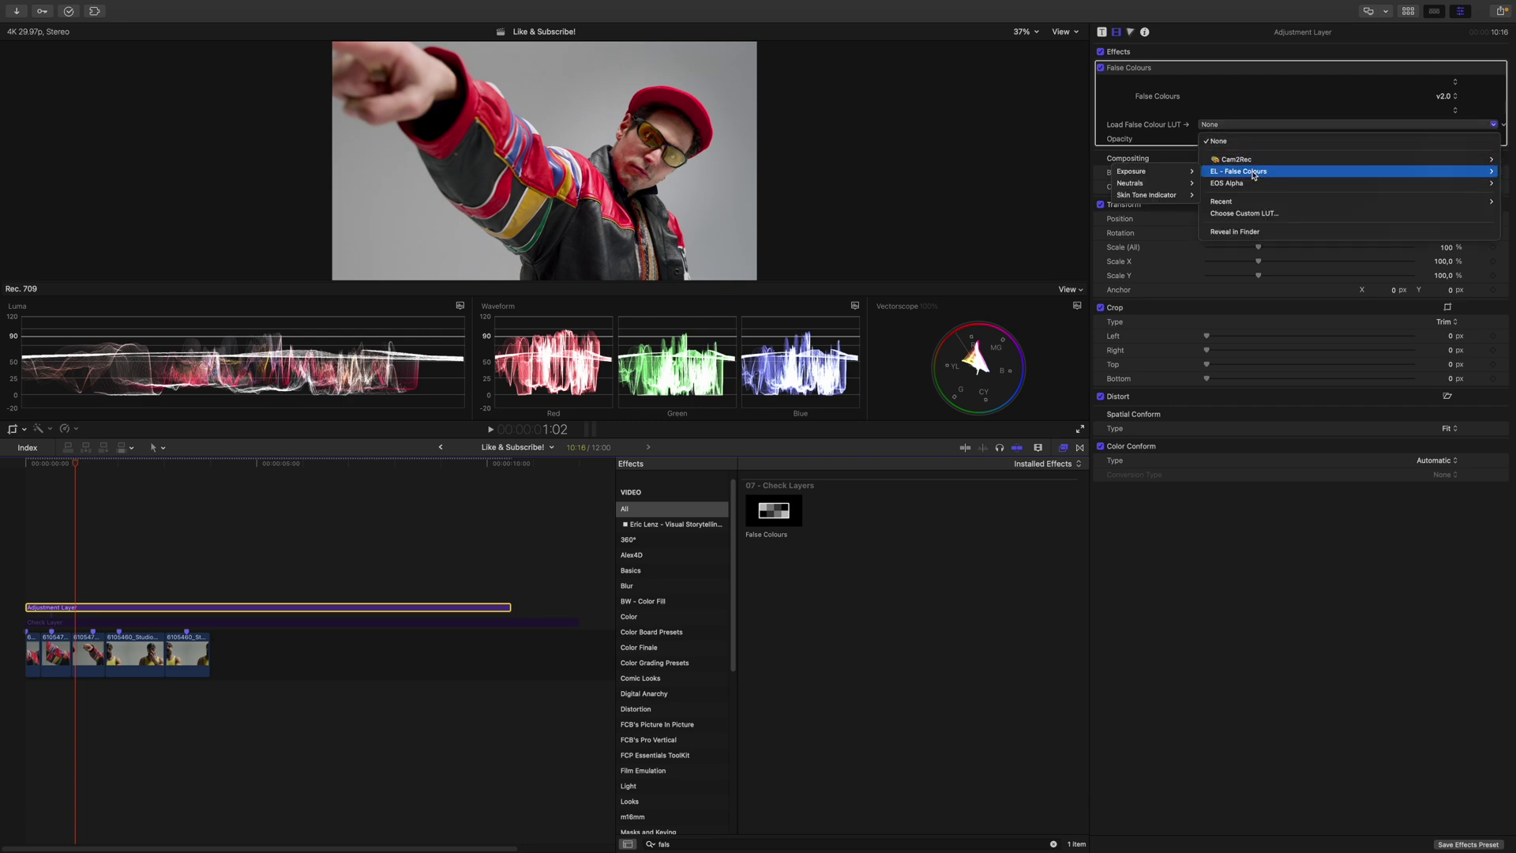
pyautogui.moveTo(1154, 195)
pyautogui.click(1242, 207)
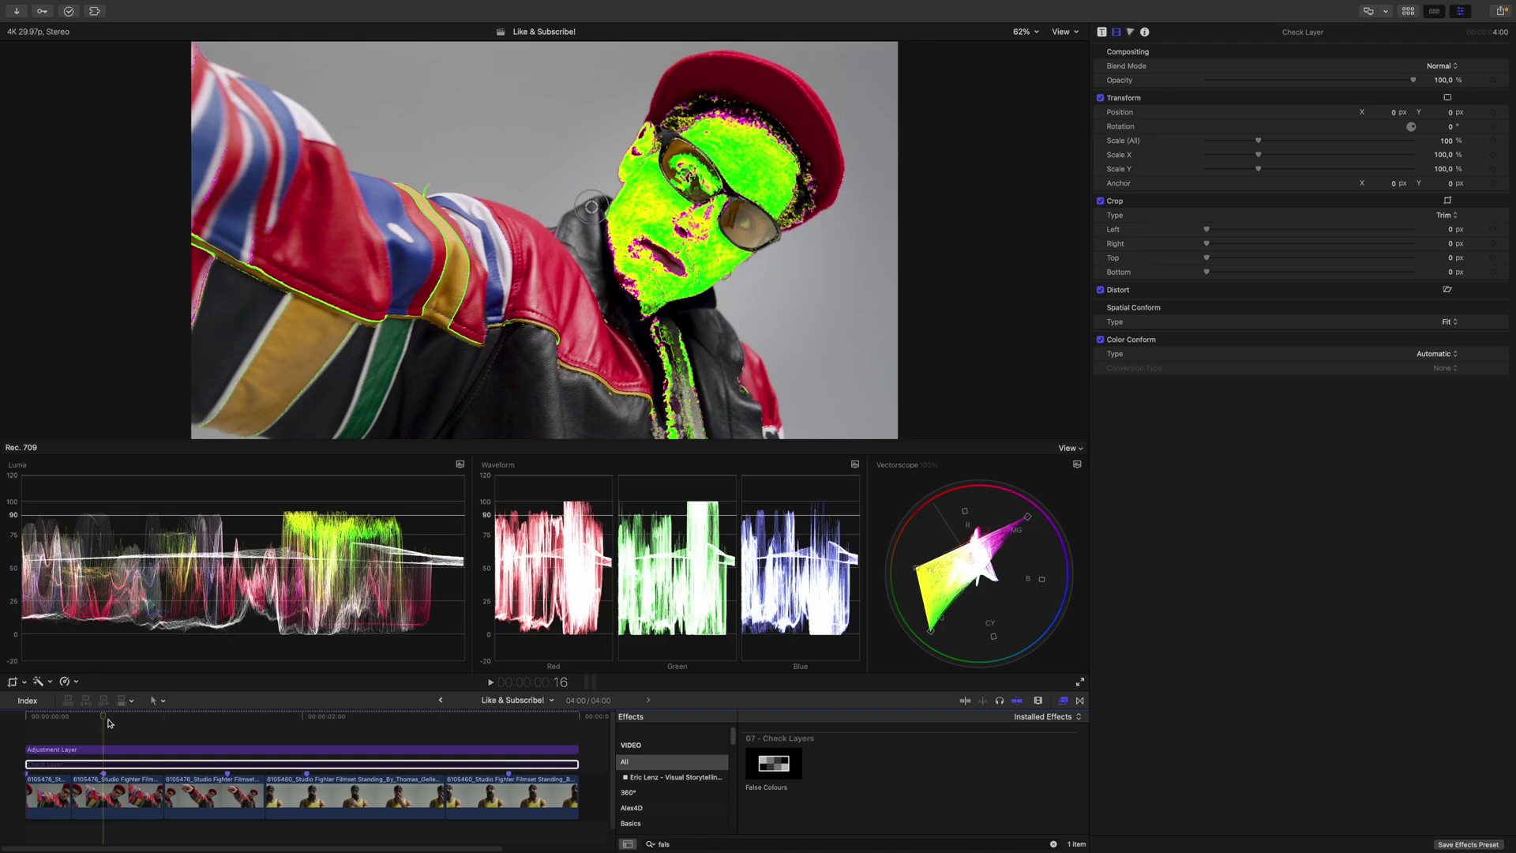
pyautogui.moveTo(108, 723); pyautogui.dragTo(543, 697)
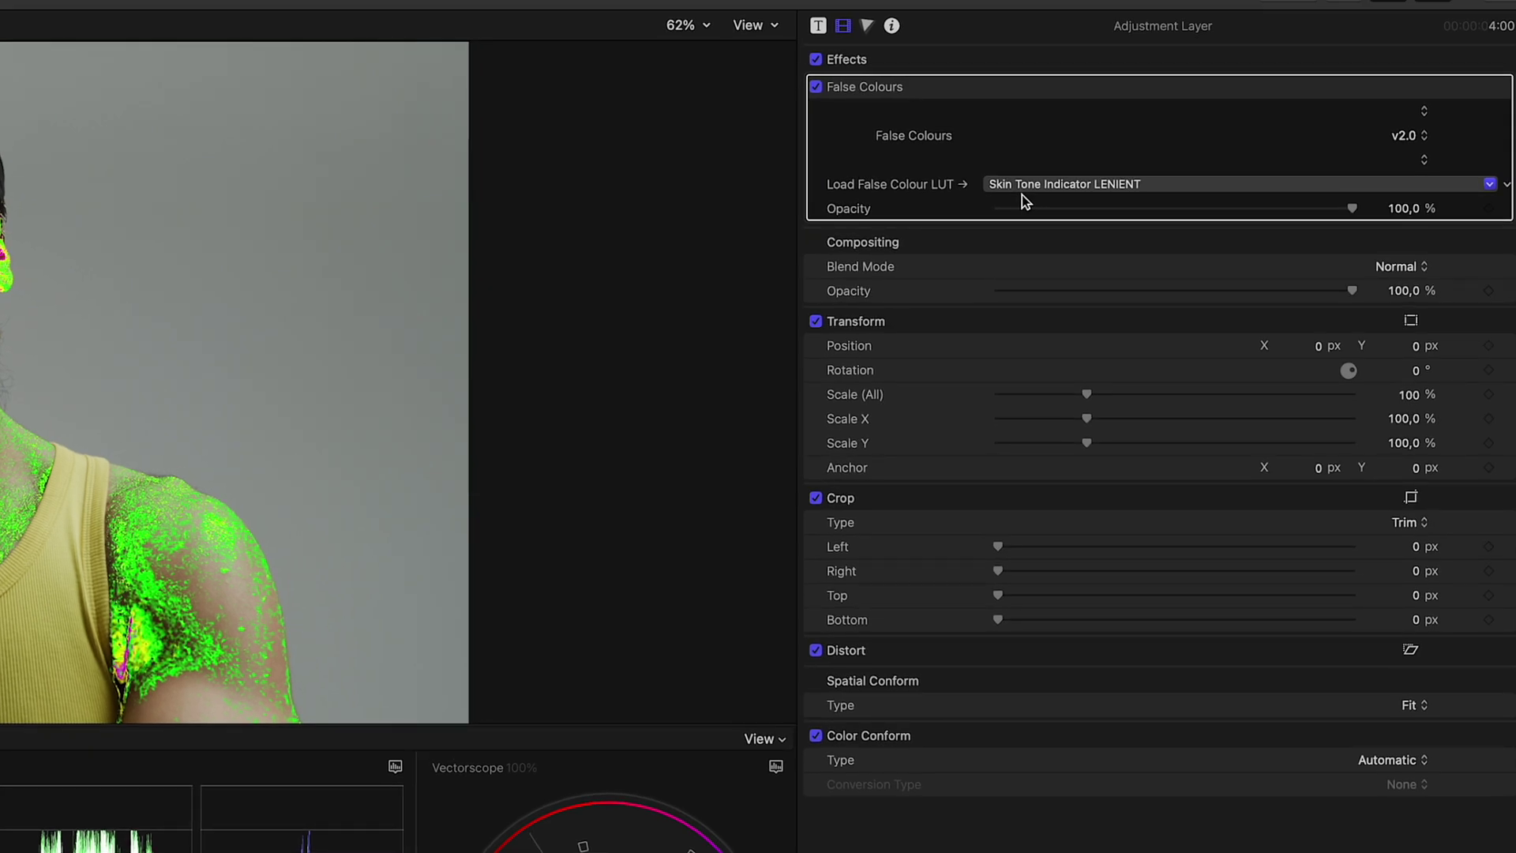
# Load the Neutrals MODERATE false-colour LUT, then switch to Neutrals STRICT.
pyautogui.click(1026, 184)
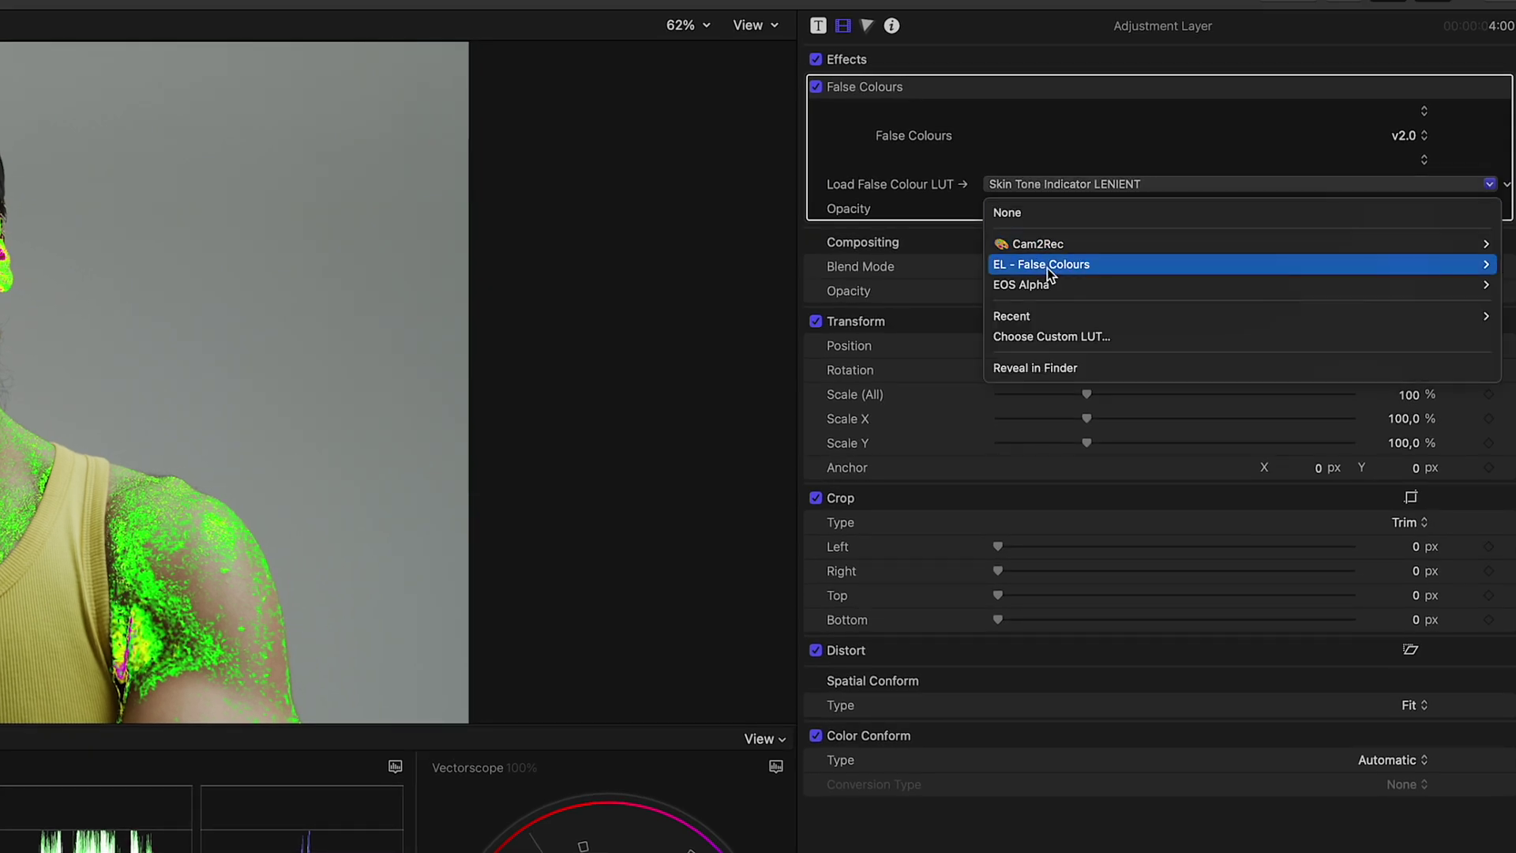
pyautogui.moveTo(1047, 268)
pyautogui.moveTo(910, 292)
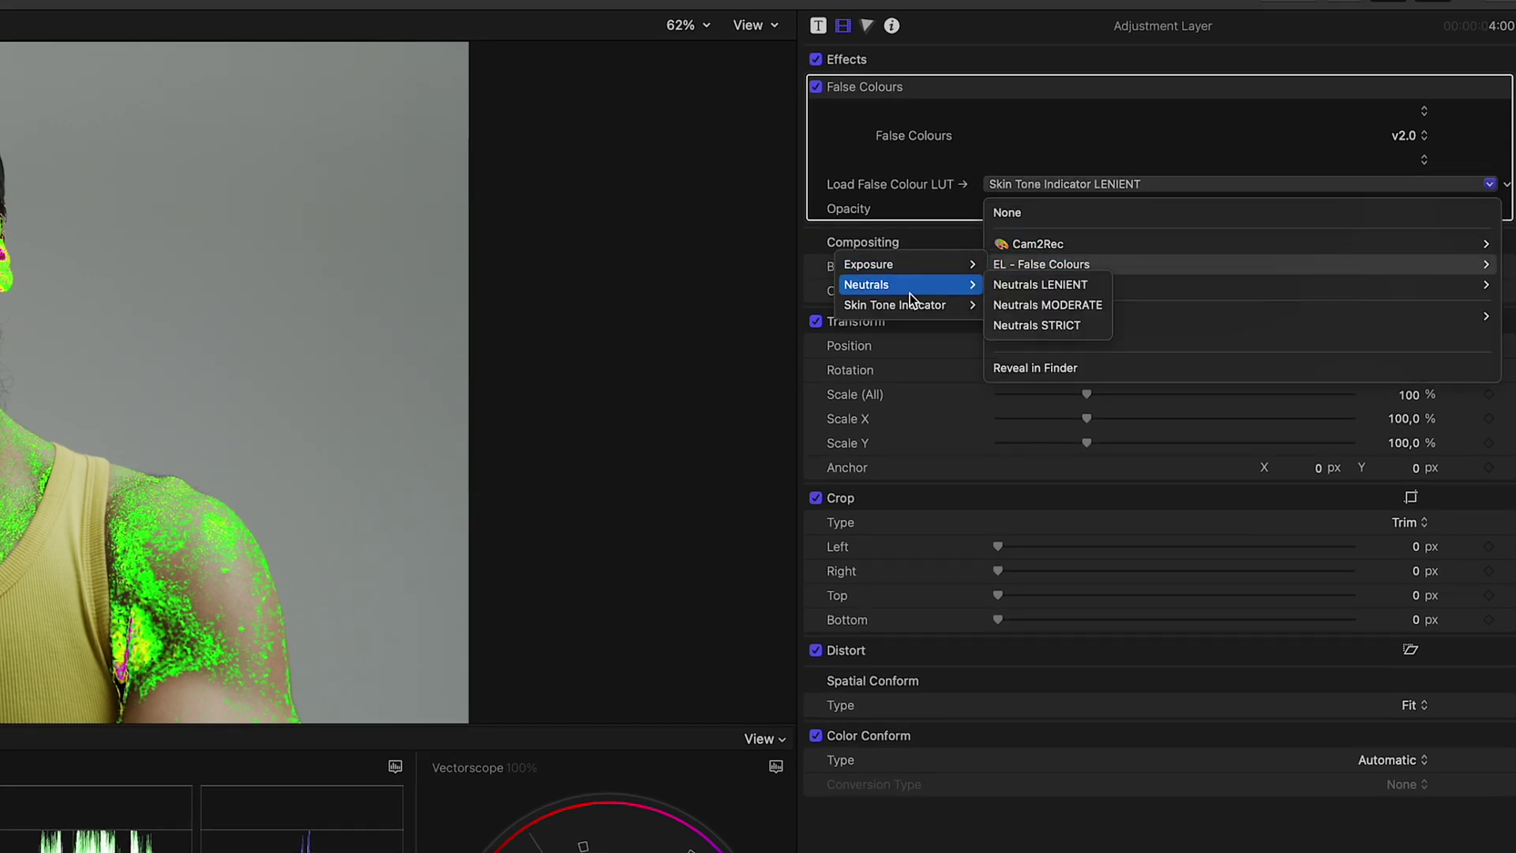
pyautogui.click(1047, 305)
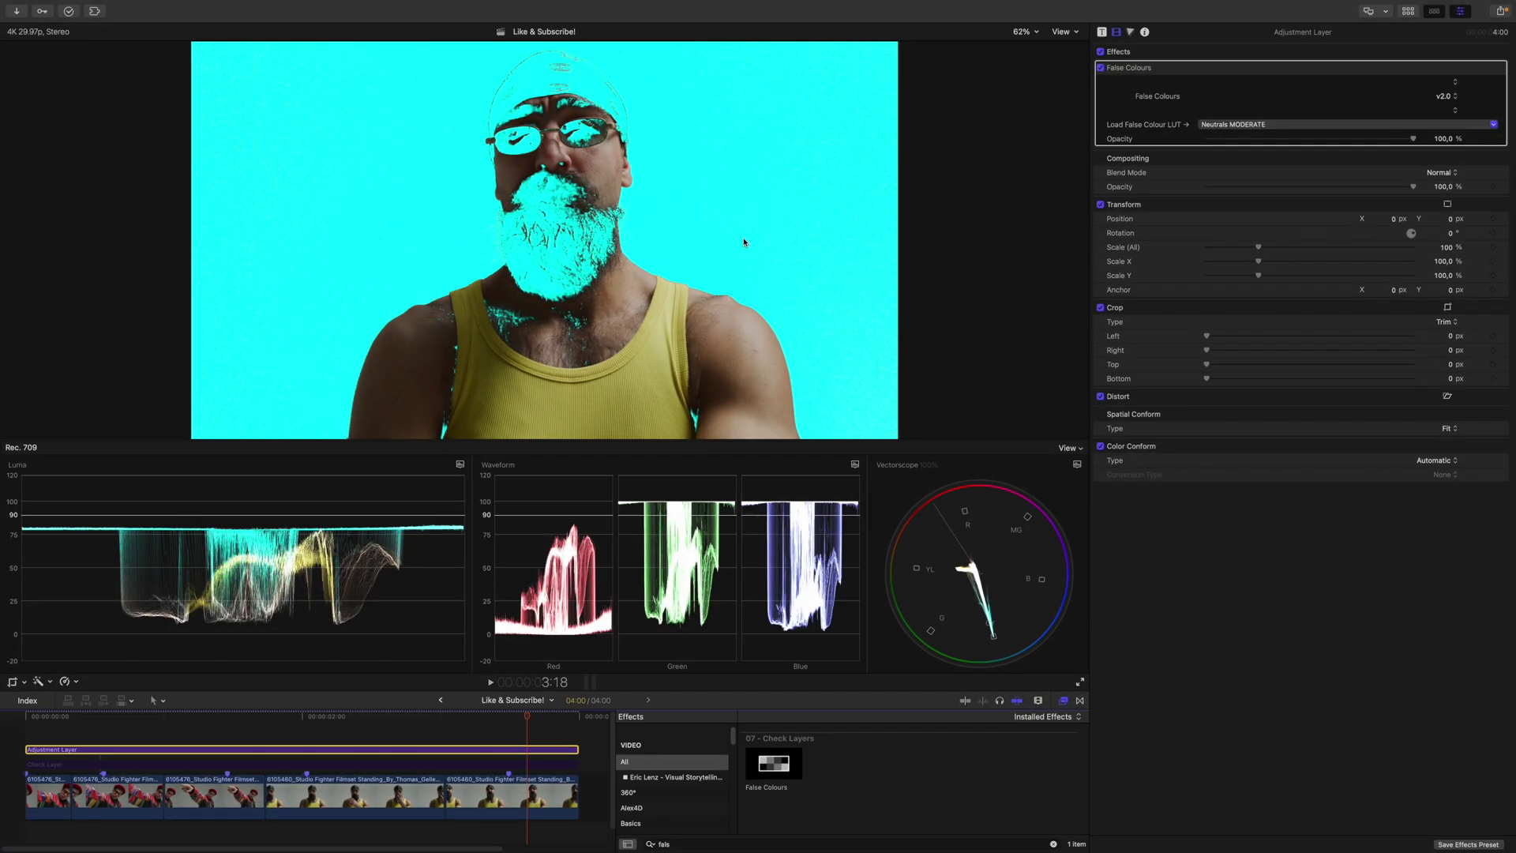
pyautogui.click(1235, 125)
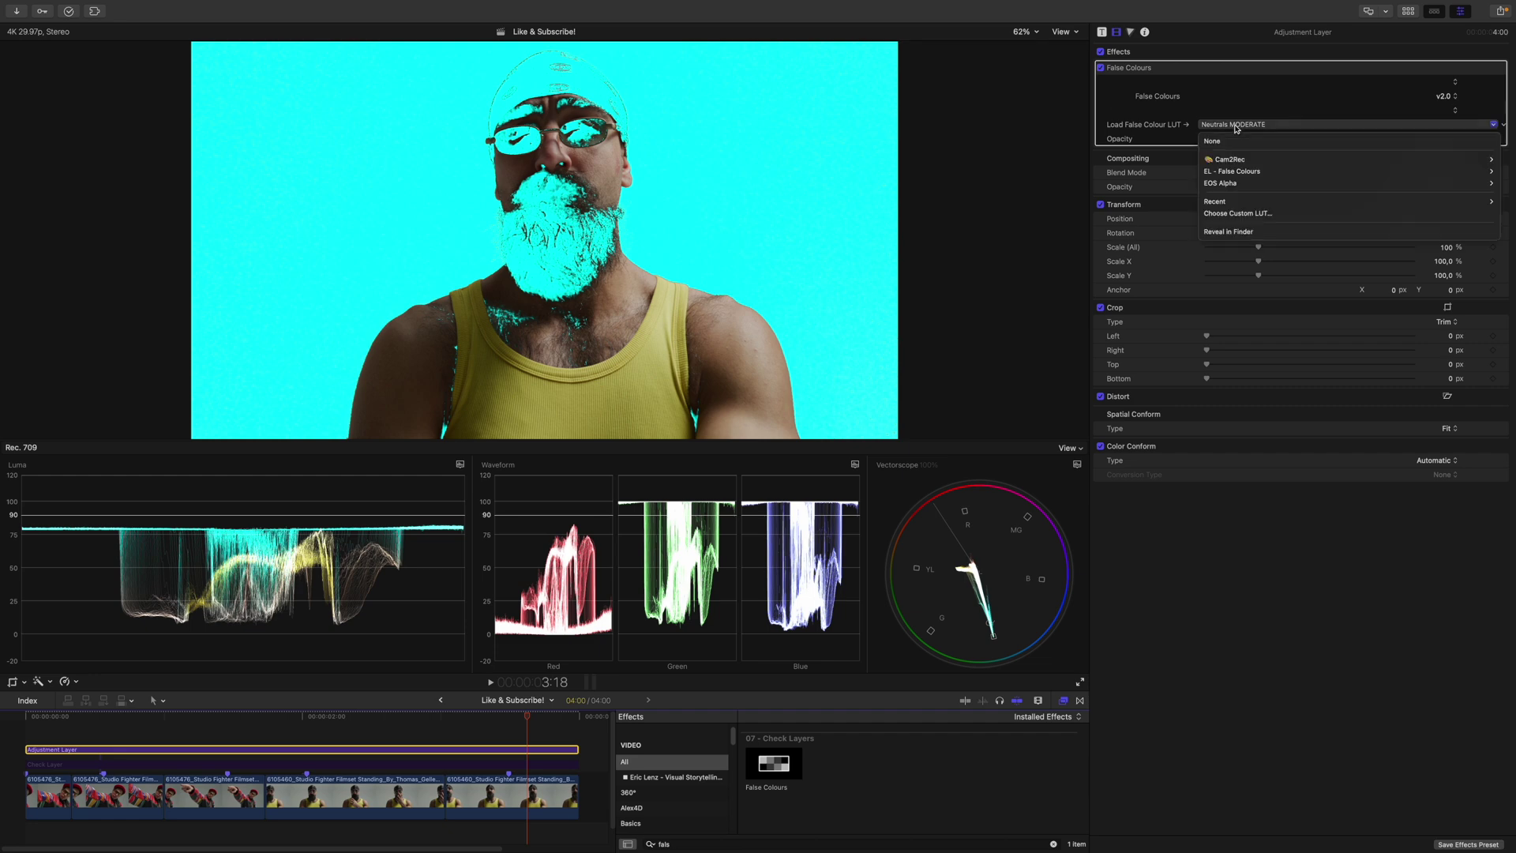
pyautogui.moveTo(1234, 173)
pyautogui.moveTo(1159, 187)
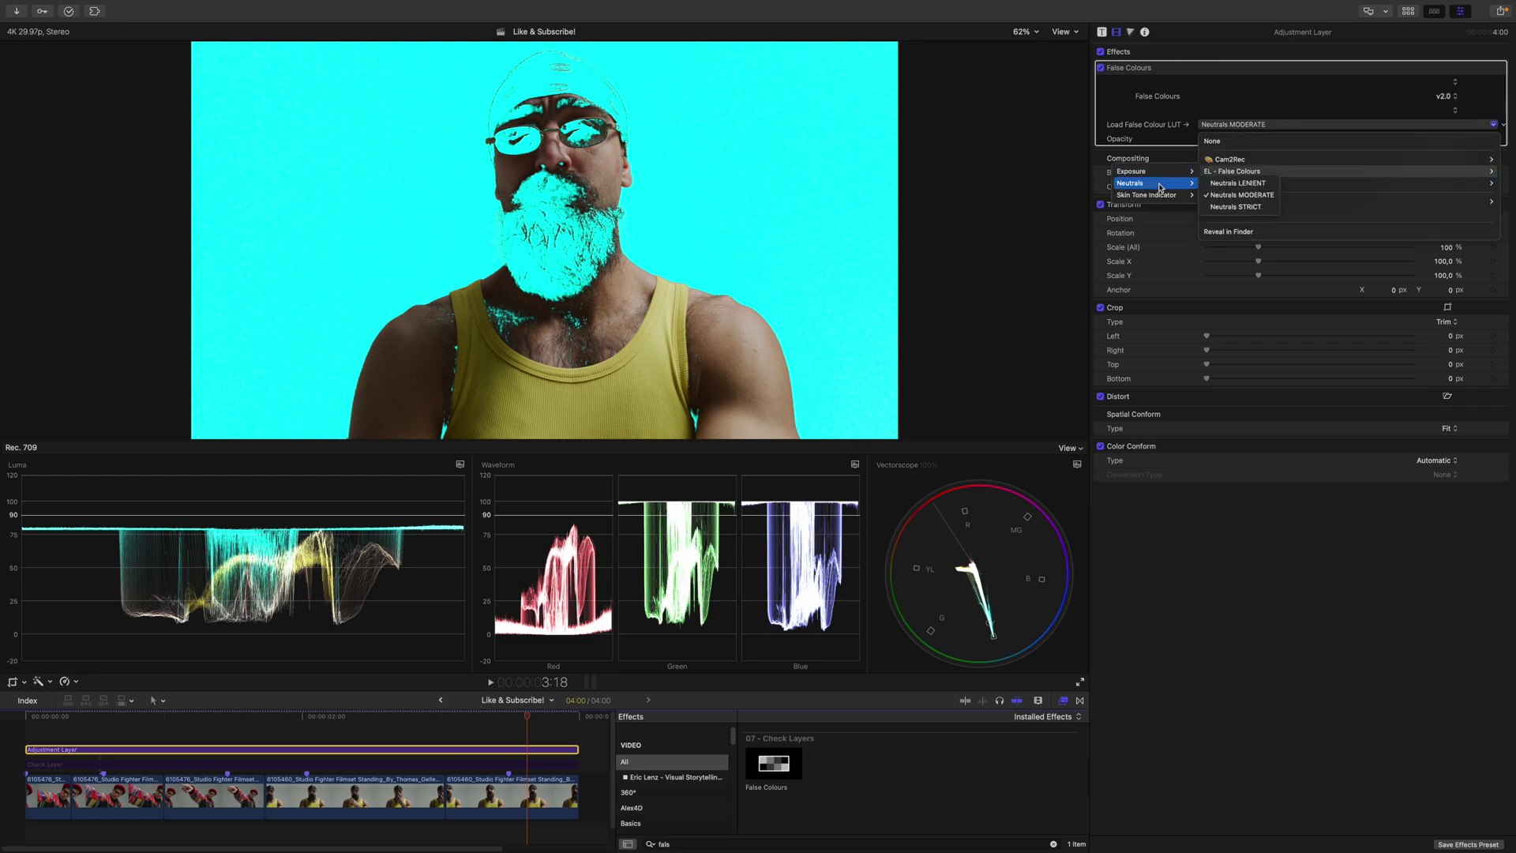
pyautogui.click(1231, 189)
# Nudge the bearded man's clip Temperature and Tint toward neutral in Color Wheels 1.
pyautogui.click(522, 806)
pyautogui.press('super+alt+v')
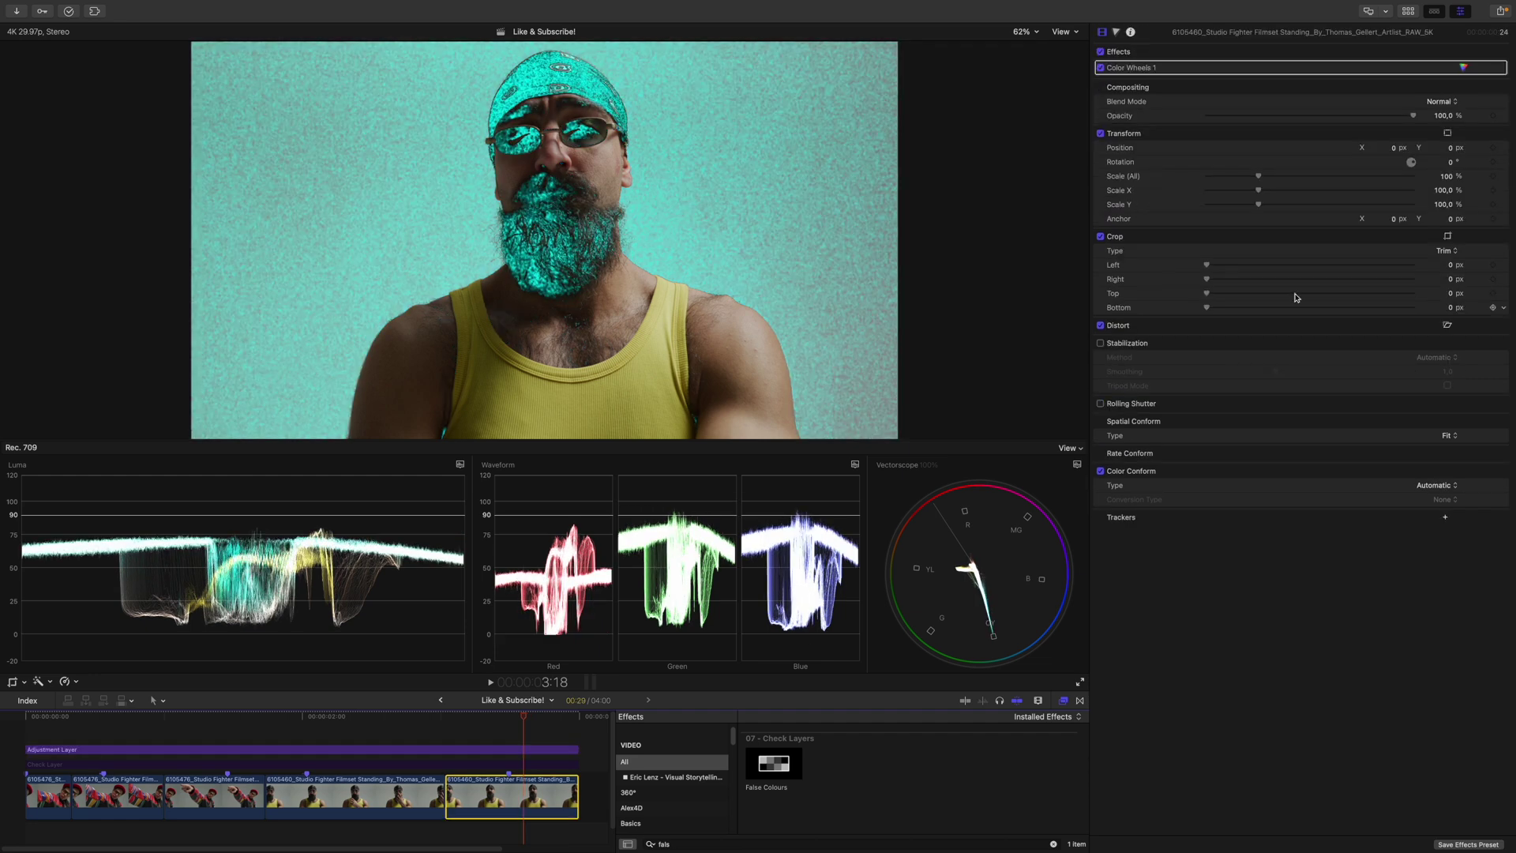
pyautogui.click(1465, 68)
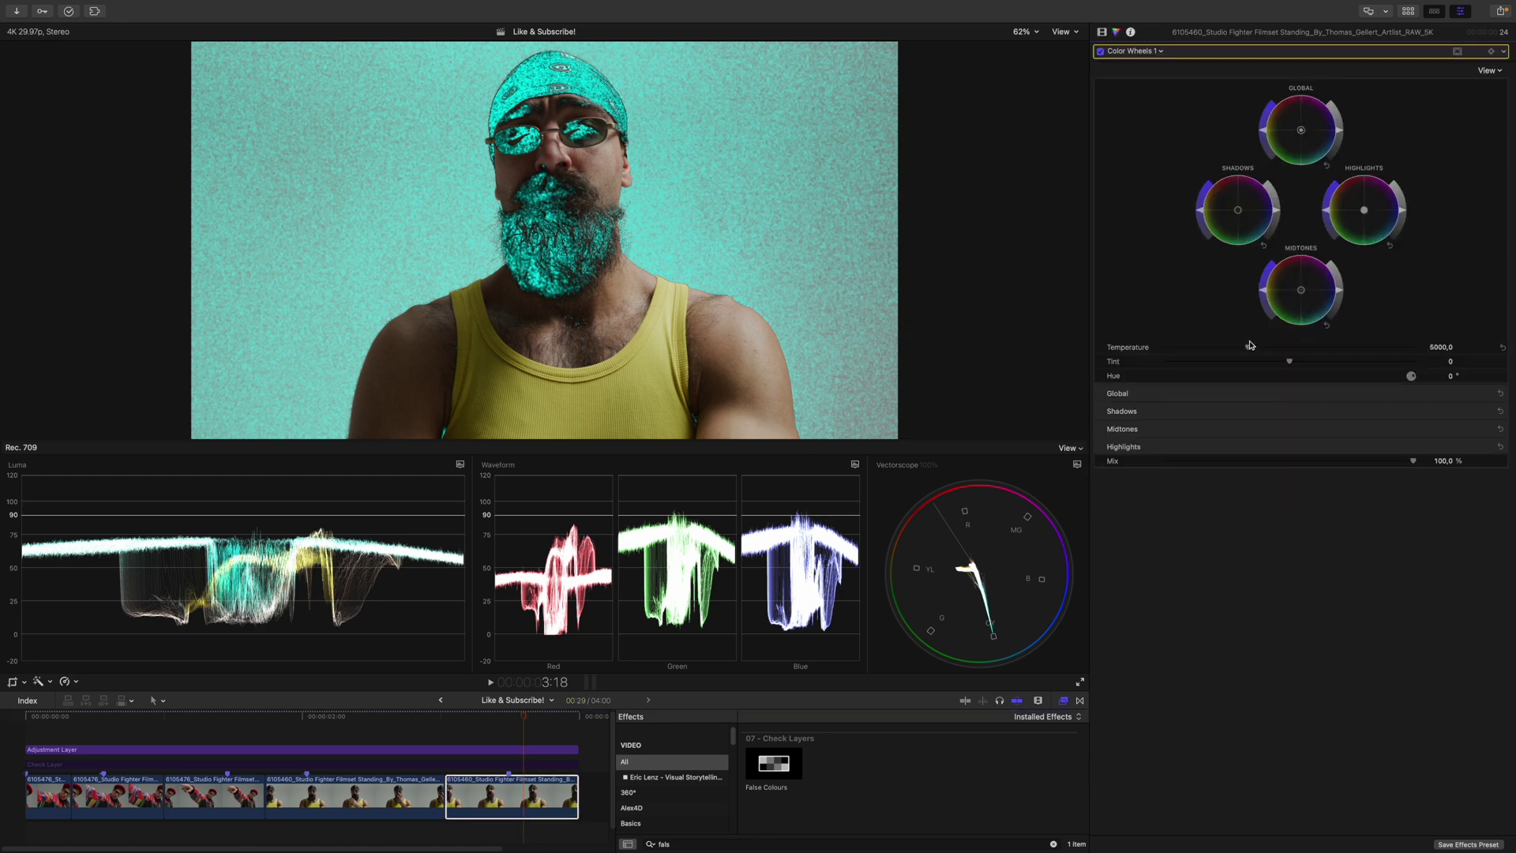
pyautogui.moveTo(1250, 345)
pyautogui.mouseDown()
pyautogui.moveTo(1296, 363)
pyautogui.moveTo(1247, 350)
pyautogui.mouseUp()
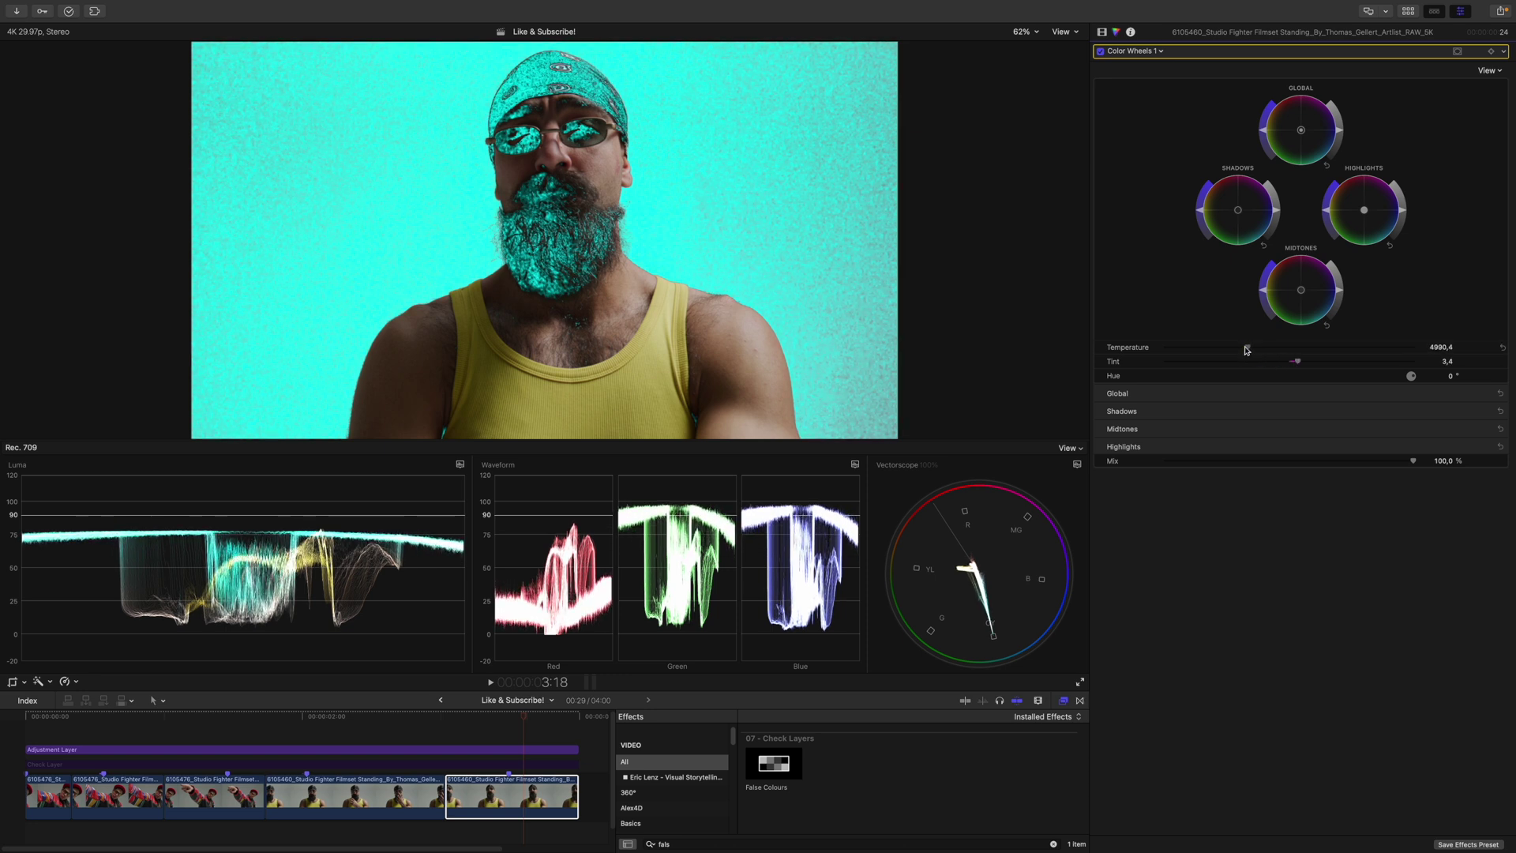
# Select the Adjustment Layer and hide then restore the false-colour overlay.
pyautogui.click(522, 751)
pyautogui.press('v')
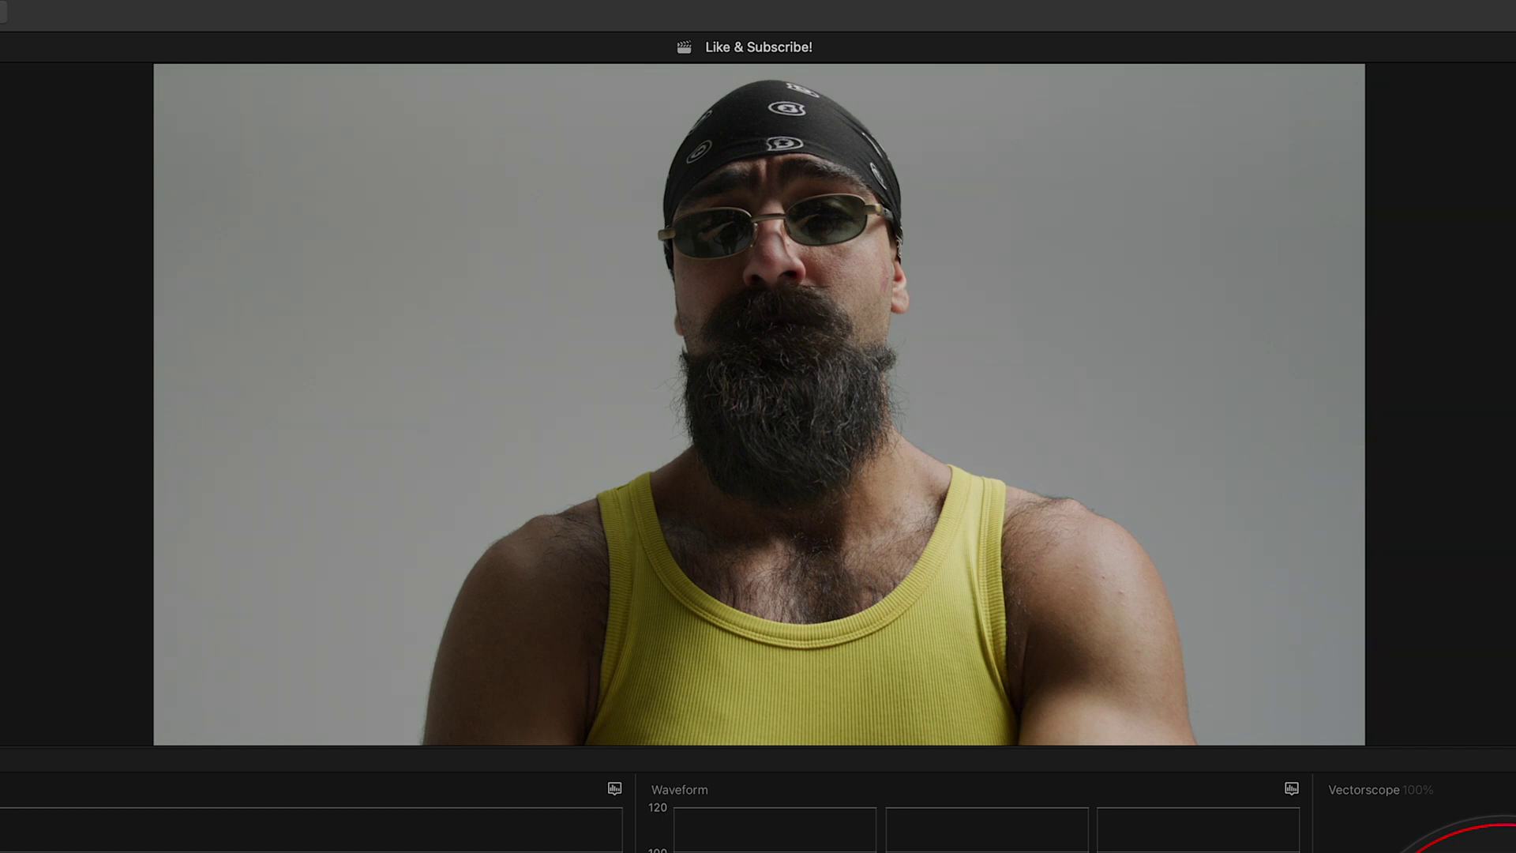
pyautogui.press('v')
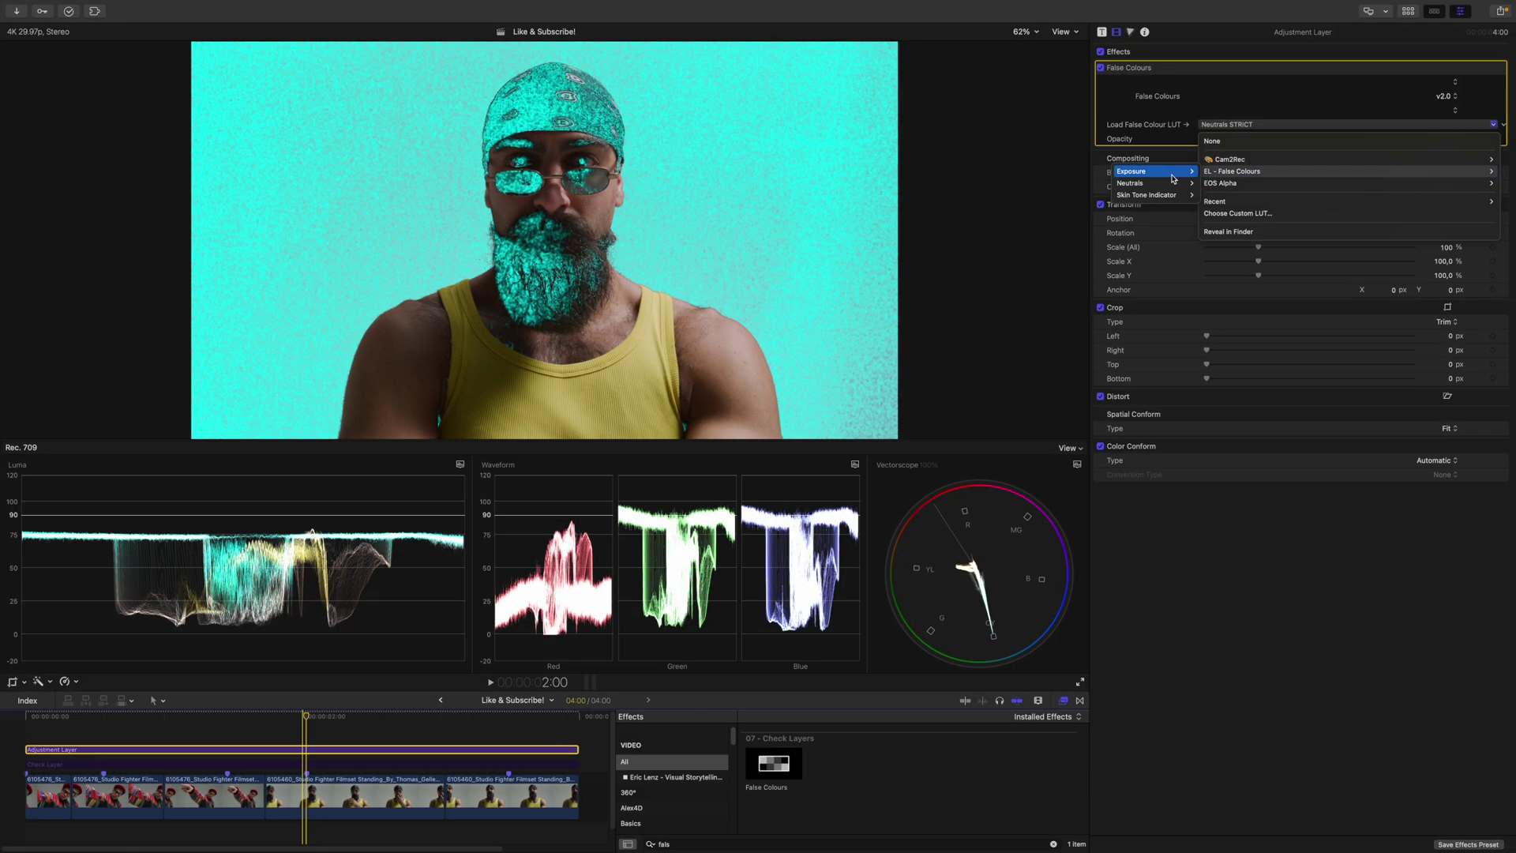
# Load the Exposure for rec709 LUT and raise the bearded man's clip Global brightness.
pyautogui.moveTo(1173, 179)
pyautogui.click(1217, 174)
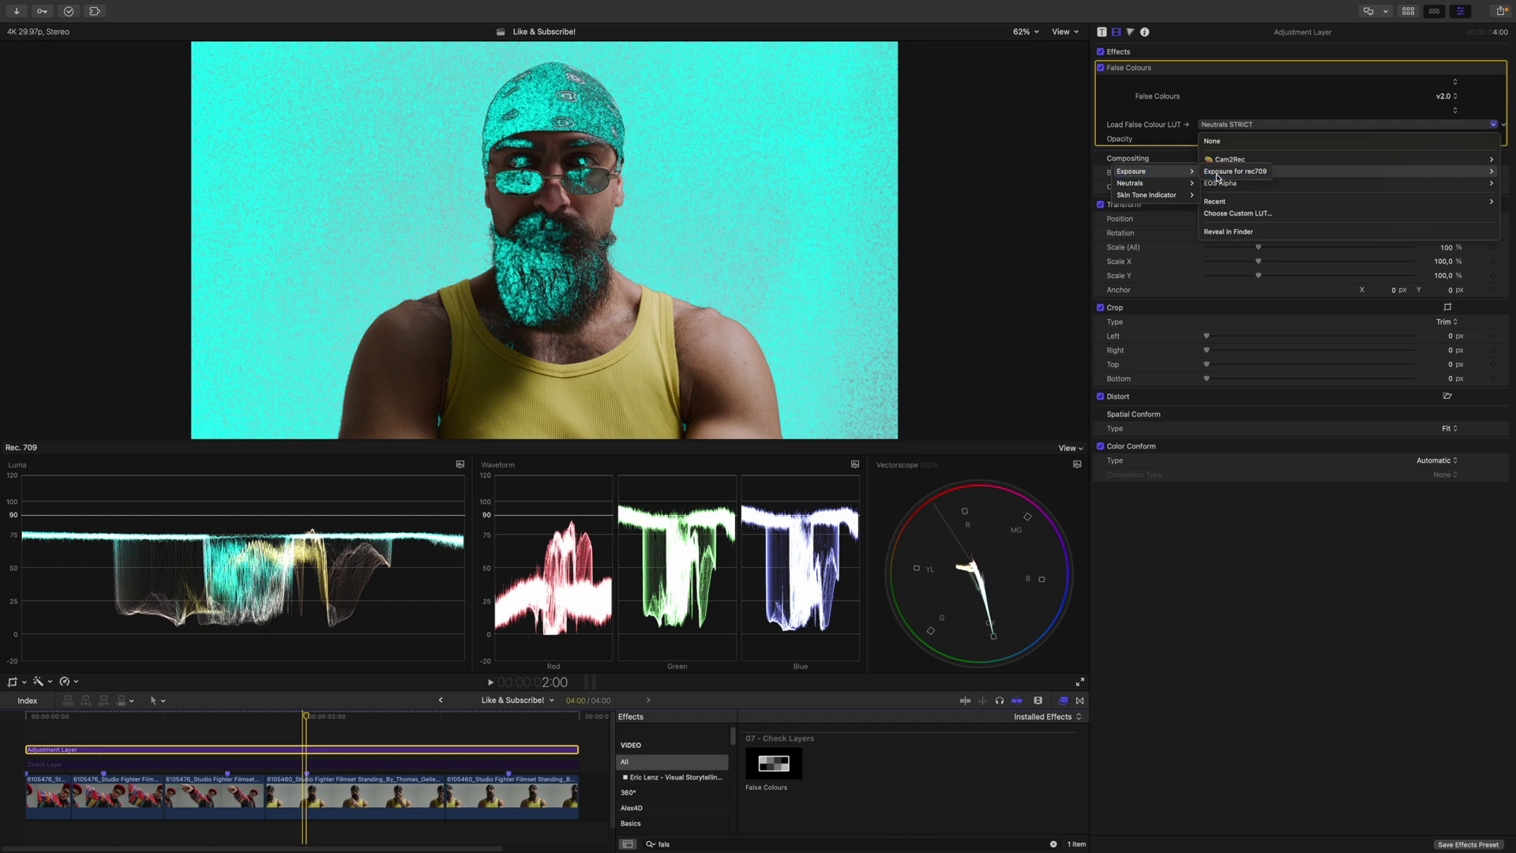
pyautogui.press('c')
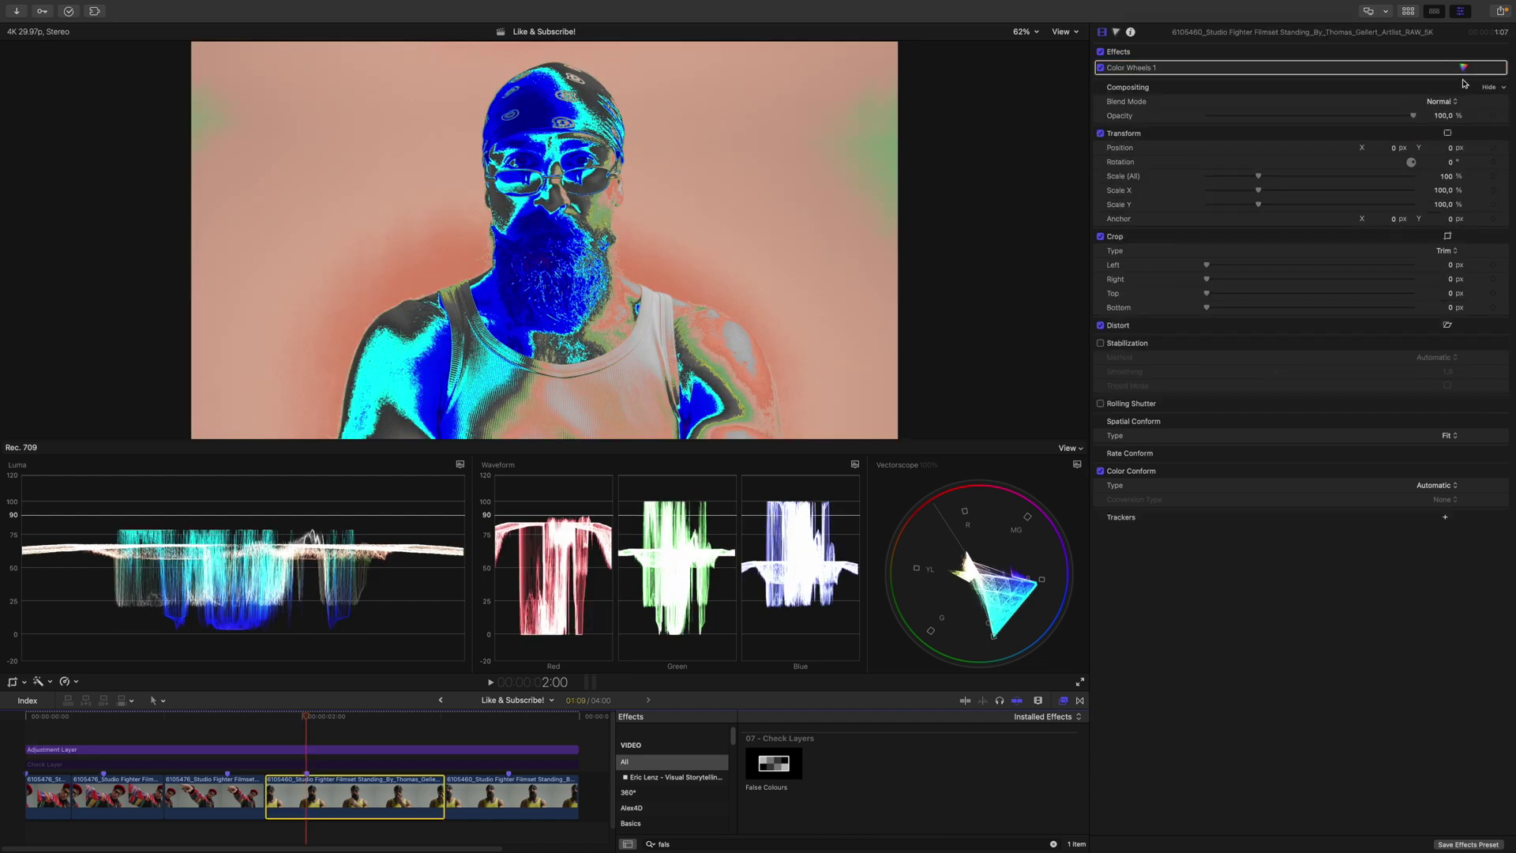
pyautogui.click(1466, 68)
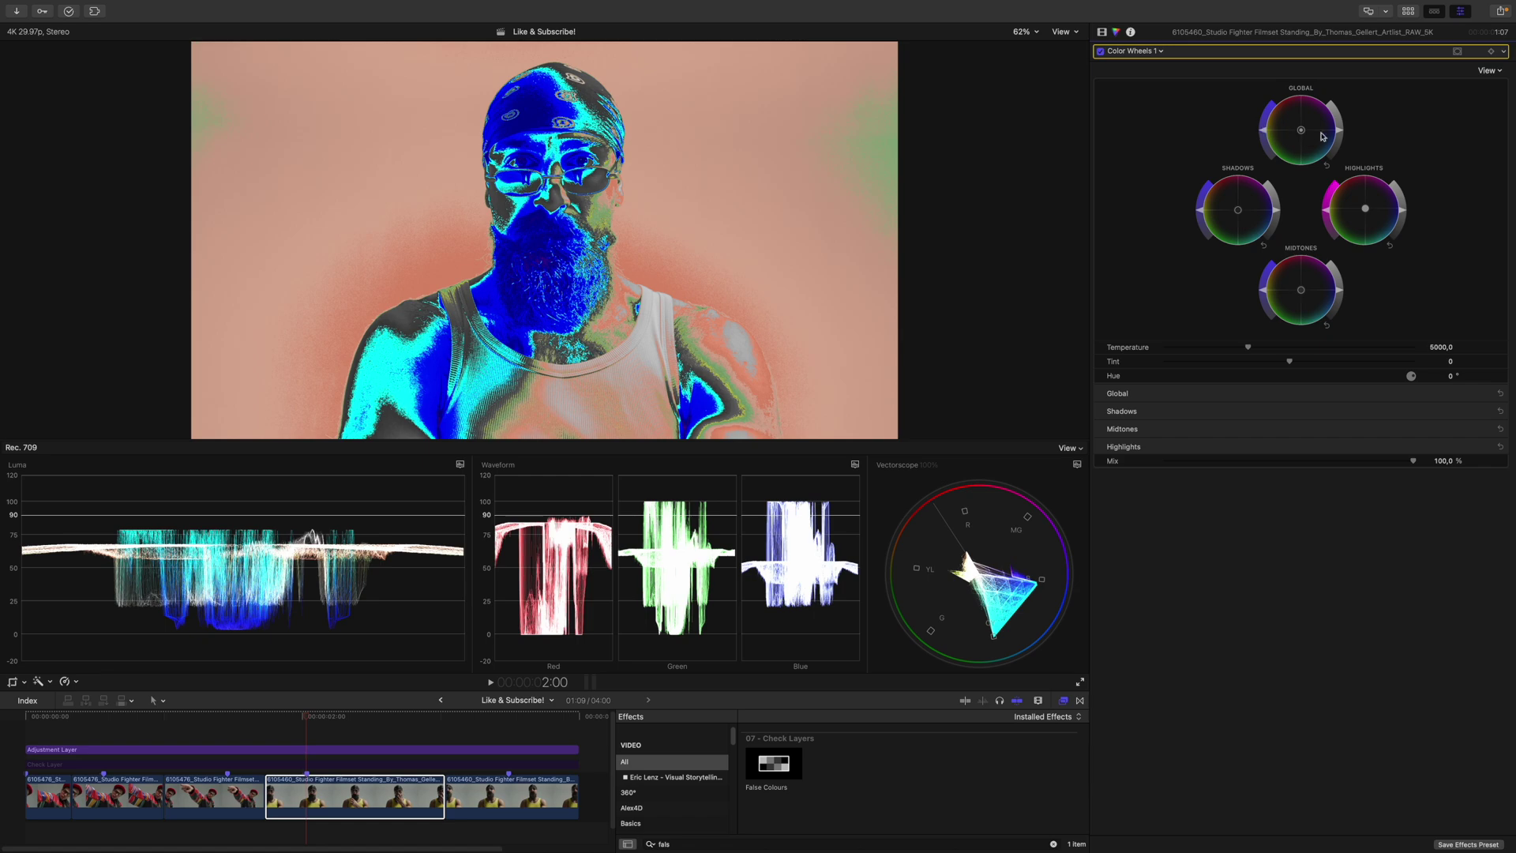
pyautogui.moveTo(1340, 131); pyautogui.dragTo(1333, 70)
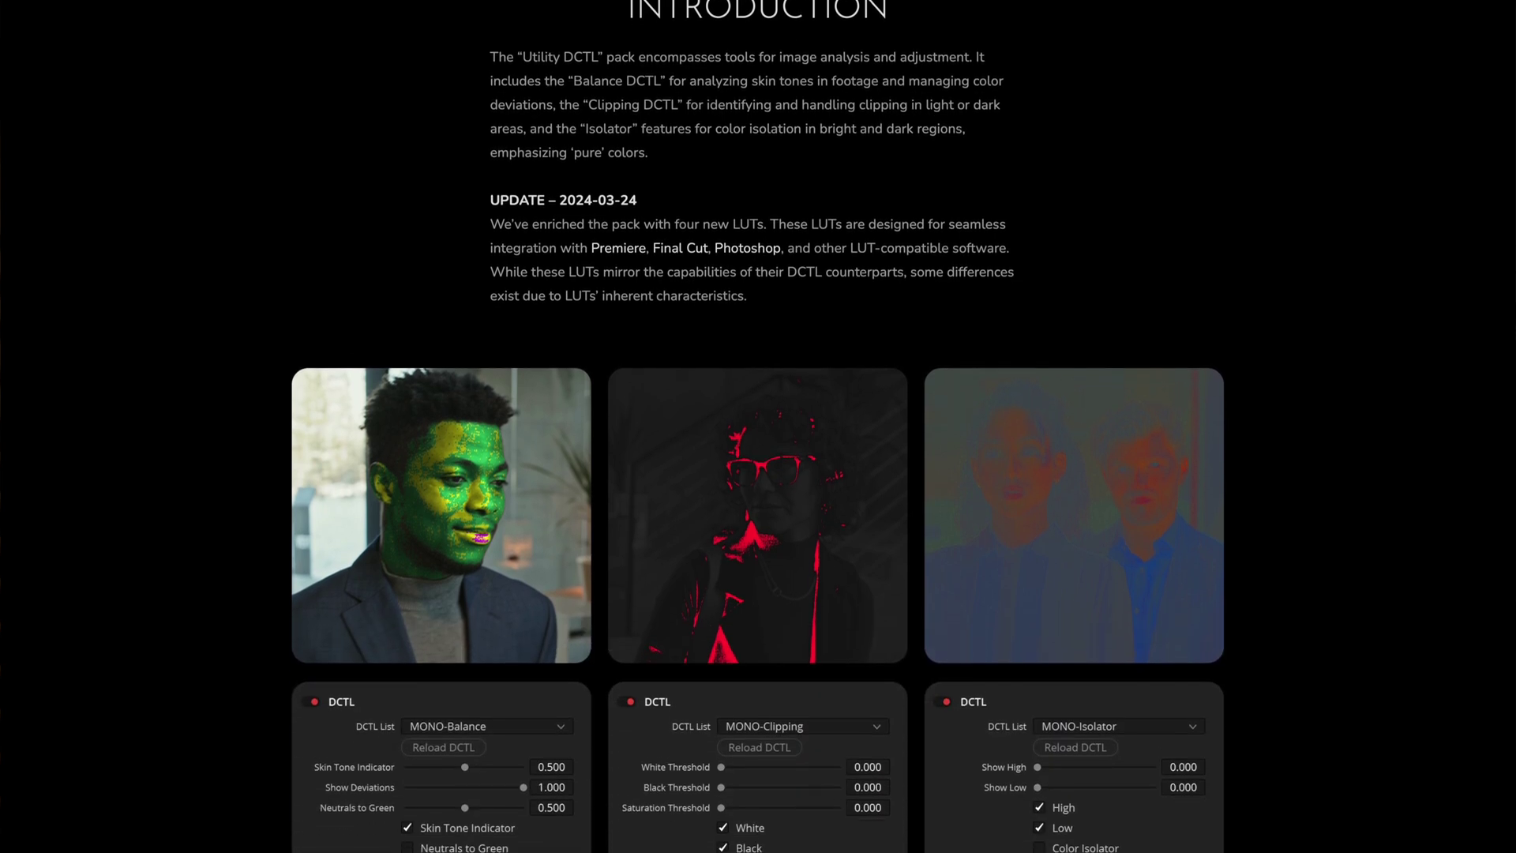
pyautogui.scroll(-3, 758, 427)
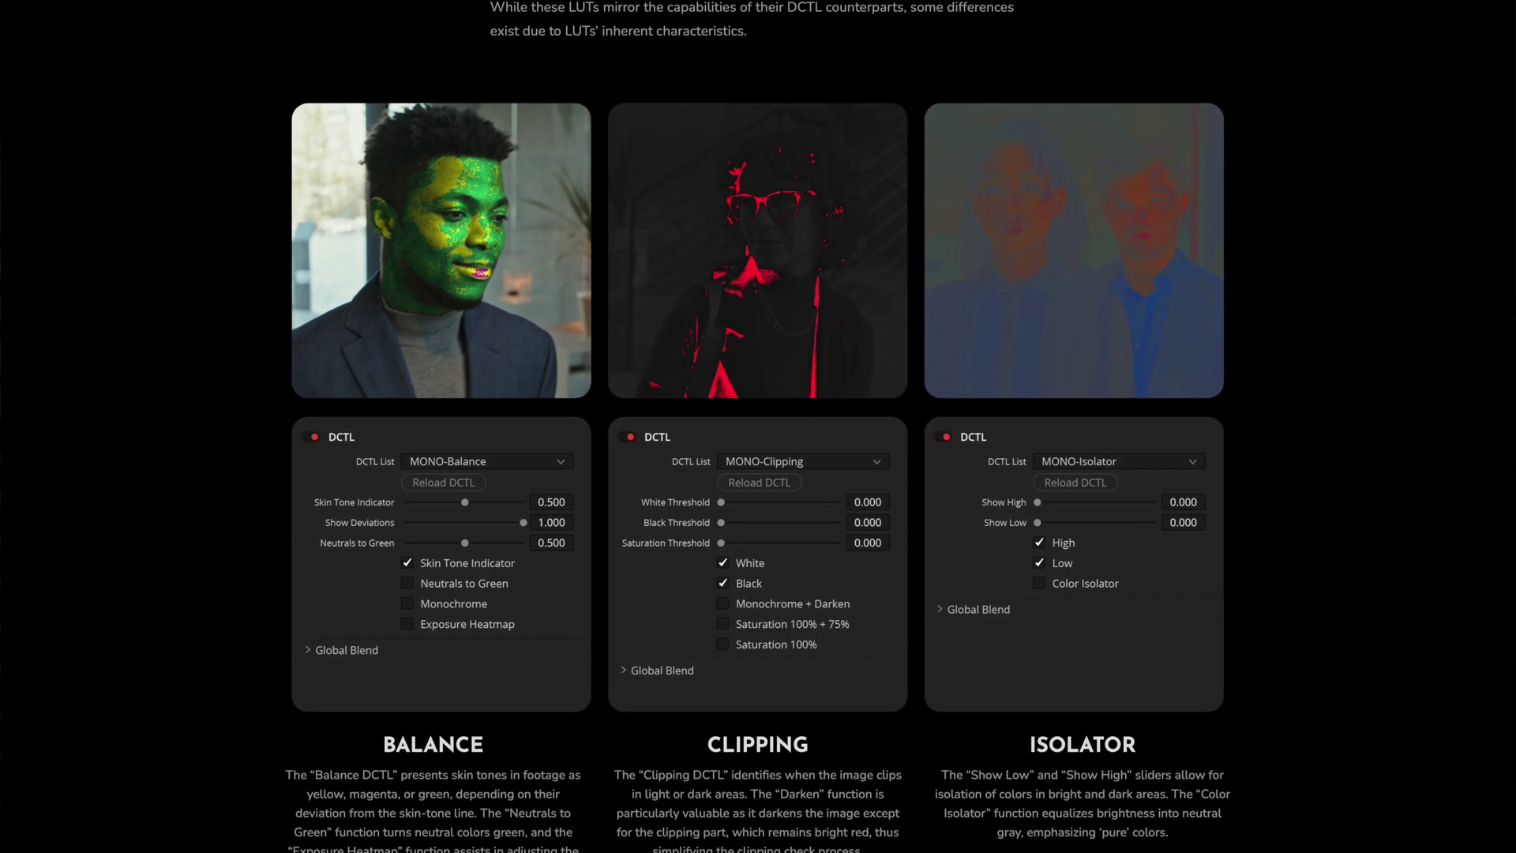